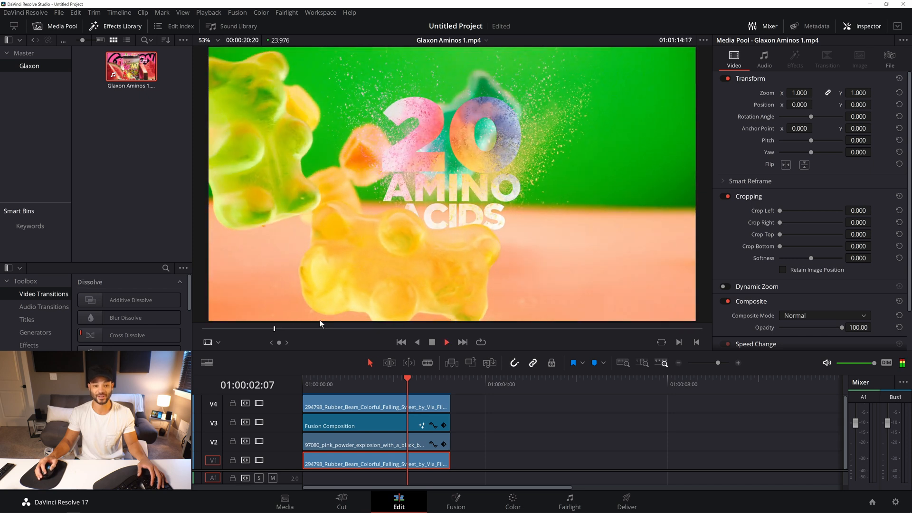
# Play and scrub the finished Glaxon Aminos 1.mp4 video around the "20 Amino Acids" and "Superior Hydrating Electrolytes" title shots
pyautogui.press('space')
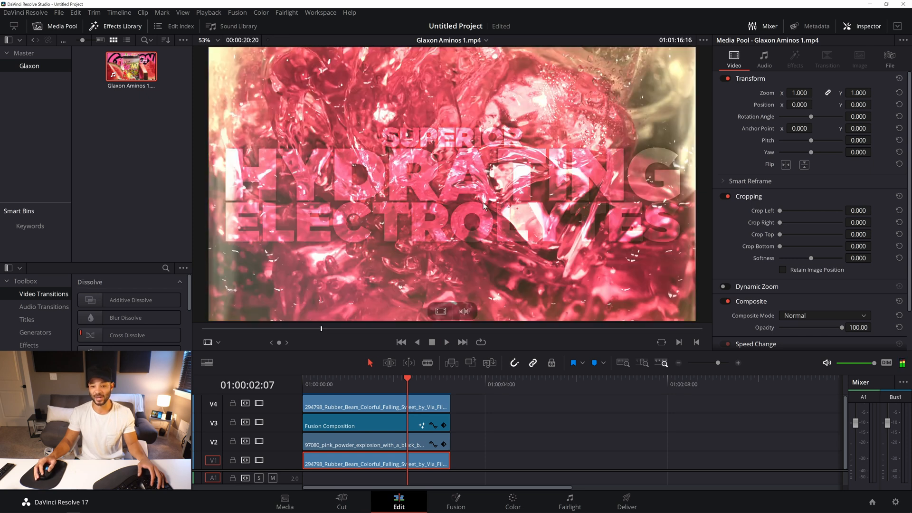
pyautogui.moveTo(317, 326); pyautogui.dragTo(345, 327)
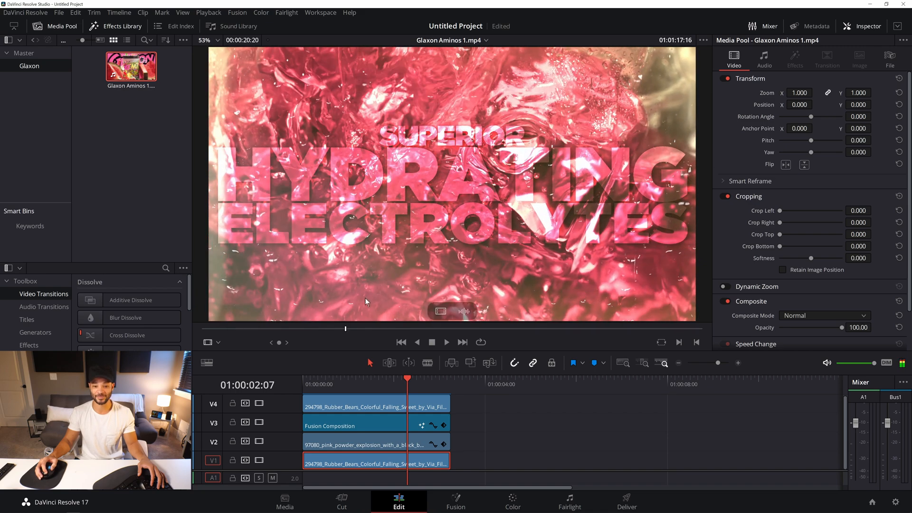
pyautogui.press('space')
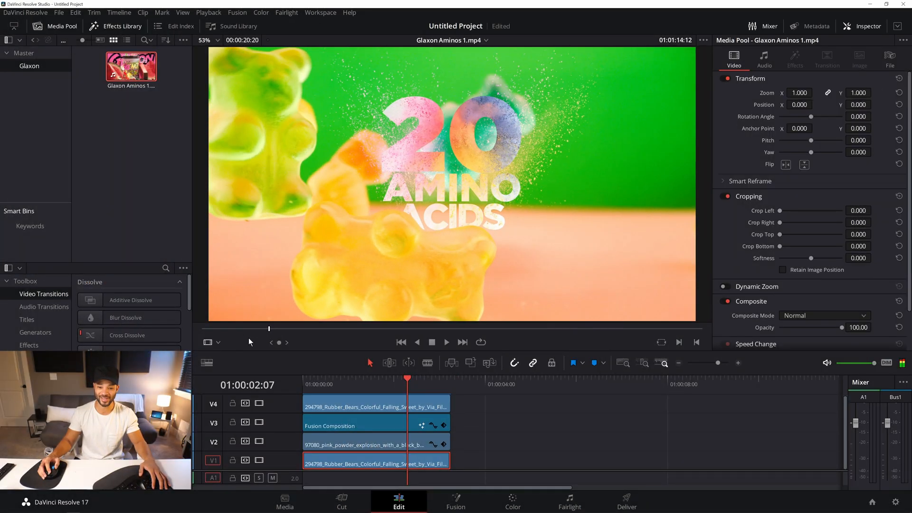
pyautogui.moveTo(262, 329); pyautogui.dragTo(251, 328)
pyautogui.press('space')
pyautogui.press('space')
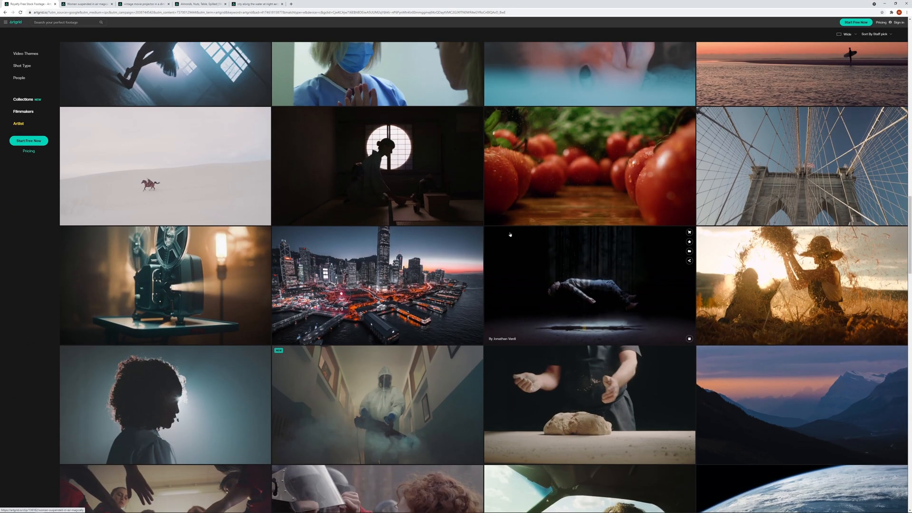
# Switch to Artgrid in the browser and look through the stock footage gallery and the opened pages of individual clips
pyautogui.scroll(5, 509, 234)
pyautogui.scroll(5, 510, 234)
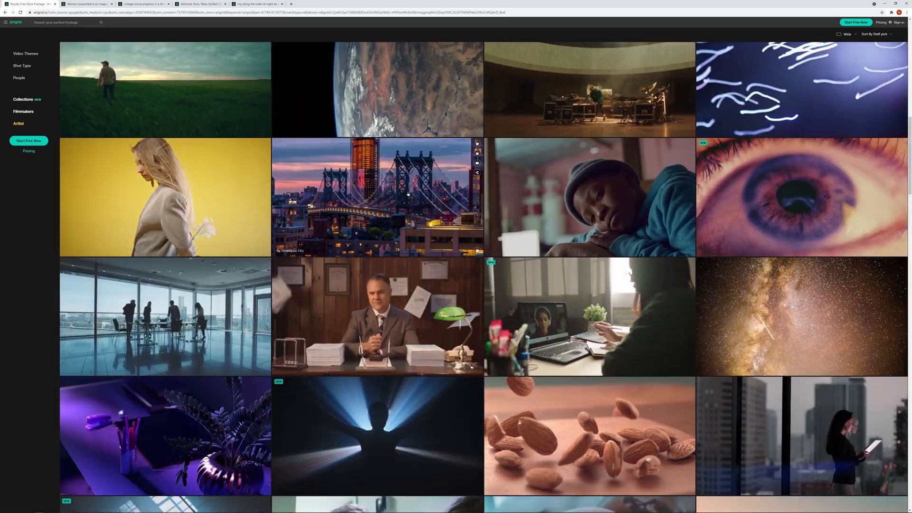
pyautogui.click(94, 3)
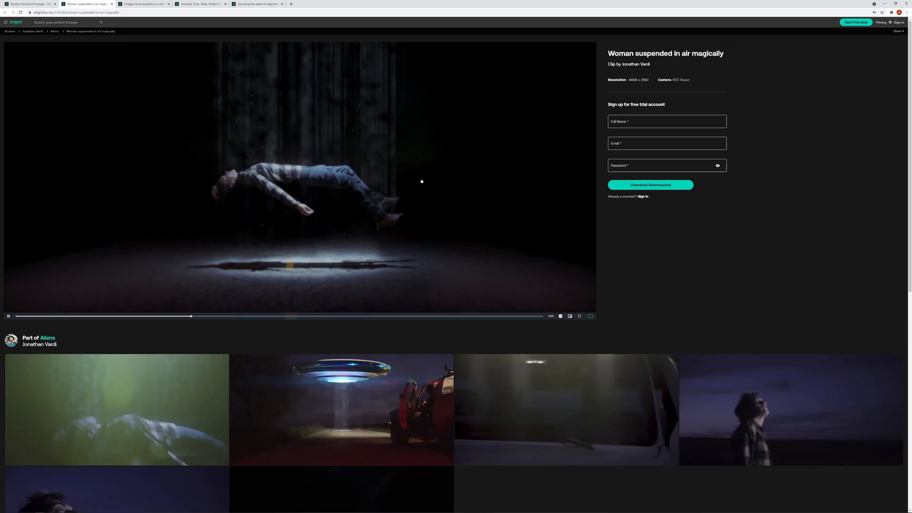
pyautogui.click(146, 4)
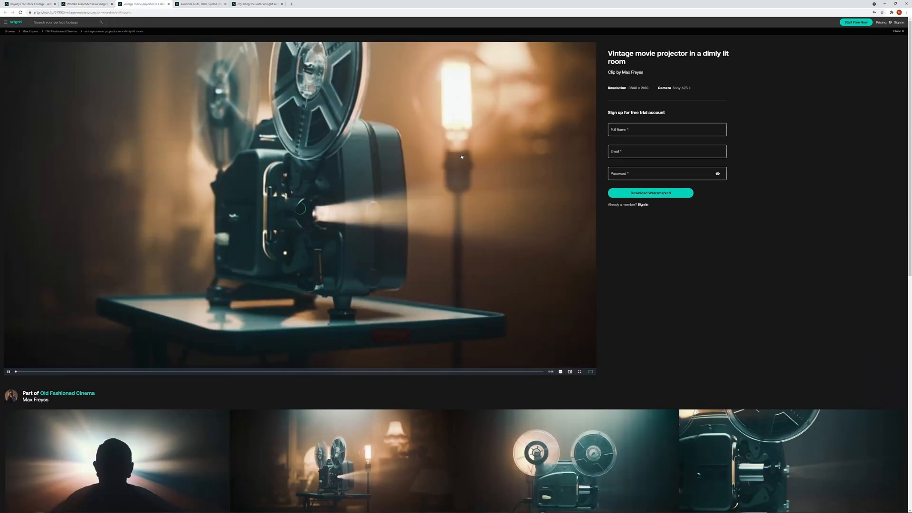
pyautogui.click(210, 4)
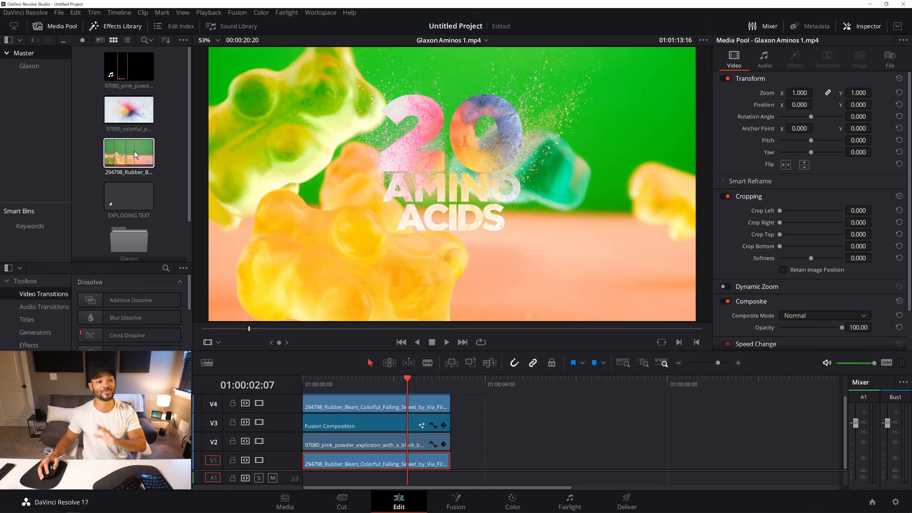
# Switch to DaVinci Resolve and preview the 294798 rubber bears source clip from the Master bin
pyautogui.doubleClick(134, 151)
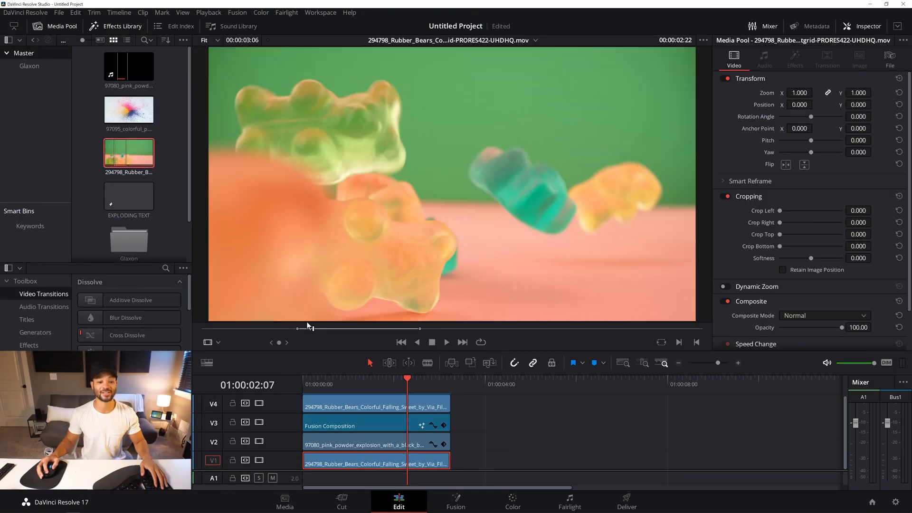
pyautogui.moveTo(315, 329); pyautogui.dragTo(219, 328)
pyautogui.press('space')
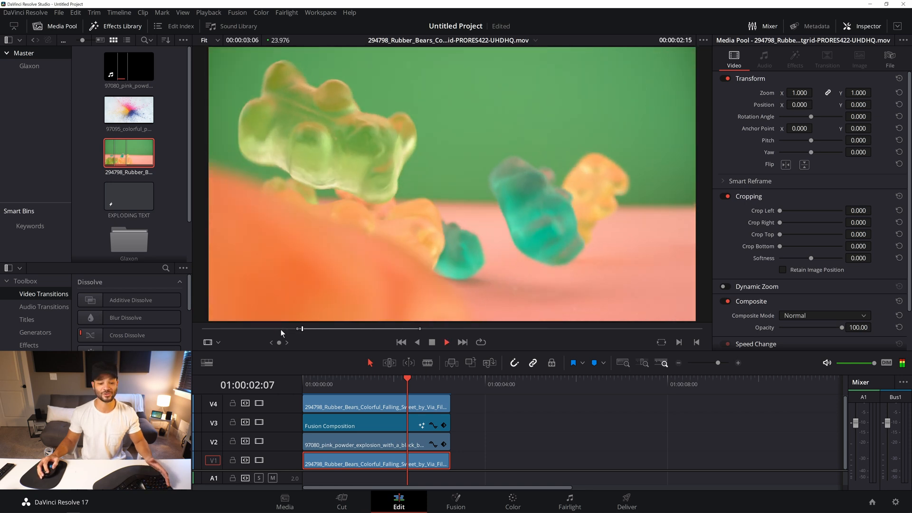
pyautogui.press('space')
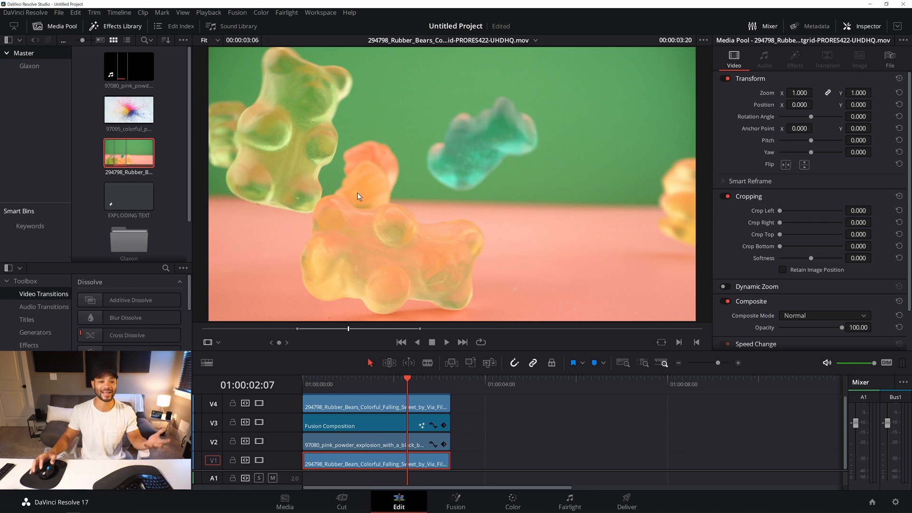
pyautogui.press('space')
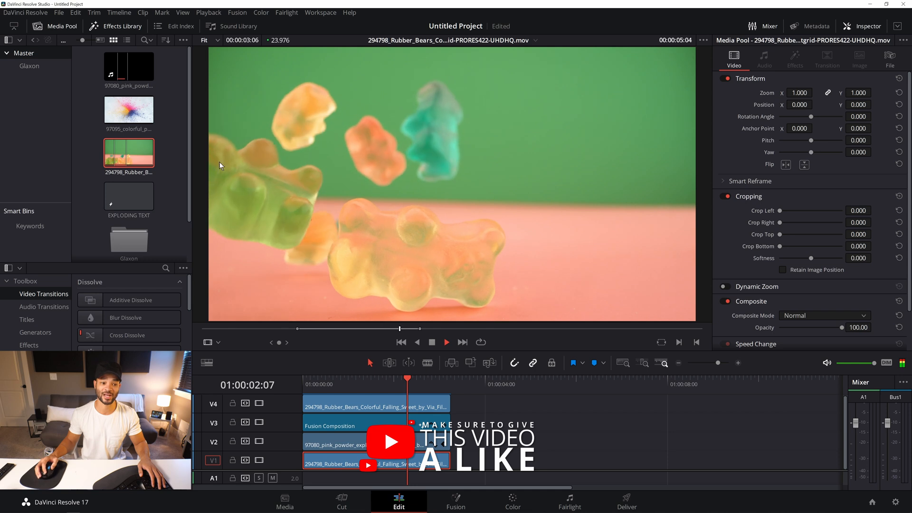
# Preview the 97095 colorful powder clip and the 97080 pink powder explosion clip from the Master bin
pyautogui.doubleClick(130, 113)
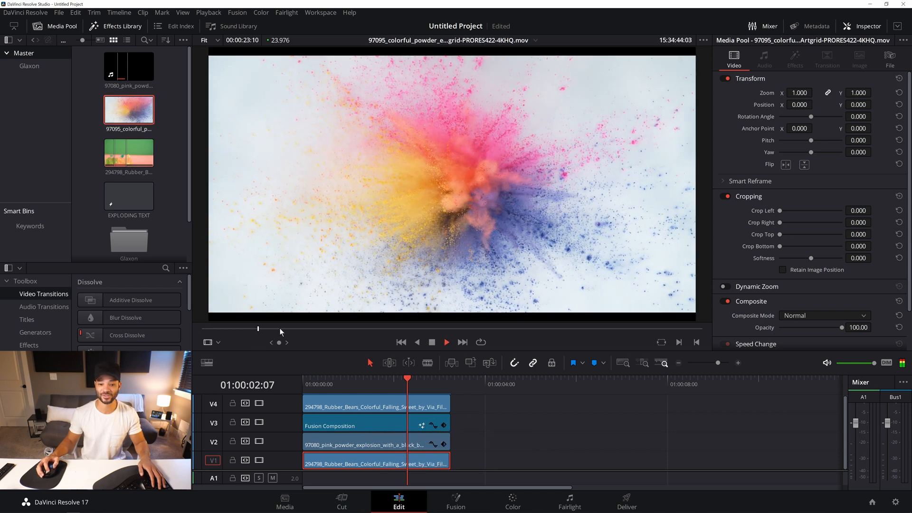
pyautogui.click(295, 327)
pyautogui.press('space')
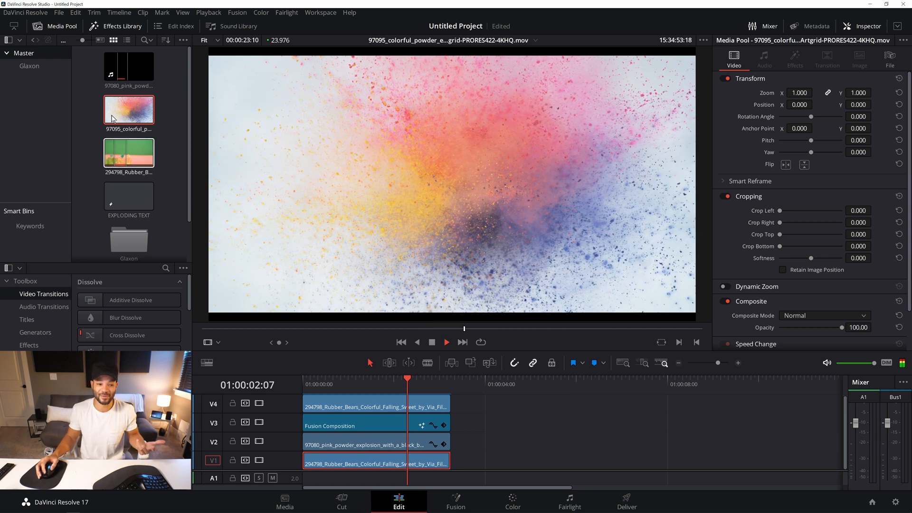
pyautogui.click(129, 71)
pyautogui.moveTo(330, 329); pyautogui.dragTo(505, 329)
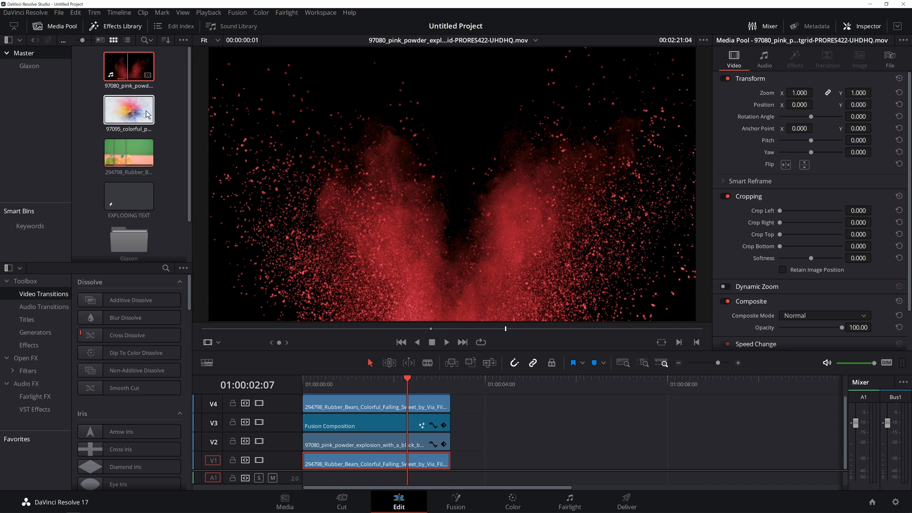
pyautogui.moveTo(334, 381); pyautogui.dragTo(428, 388)
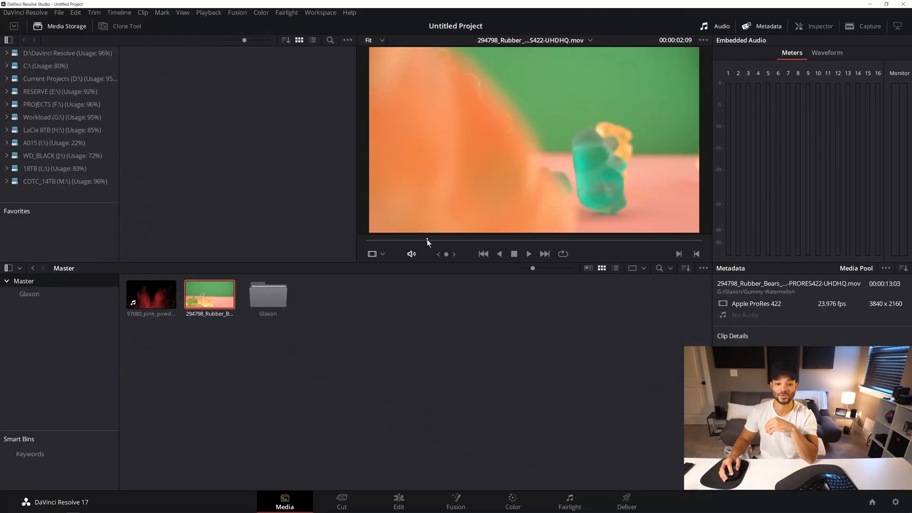
# Mark the rubber bears clip from 00:00:02:12 to 00:00:05:17, then create Timeline 1 from that range and open it for editing
pyautogui.moveTo(437, 244); pyautogui.dragTo(509, 243)
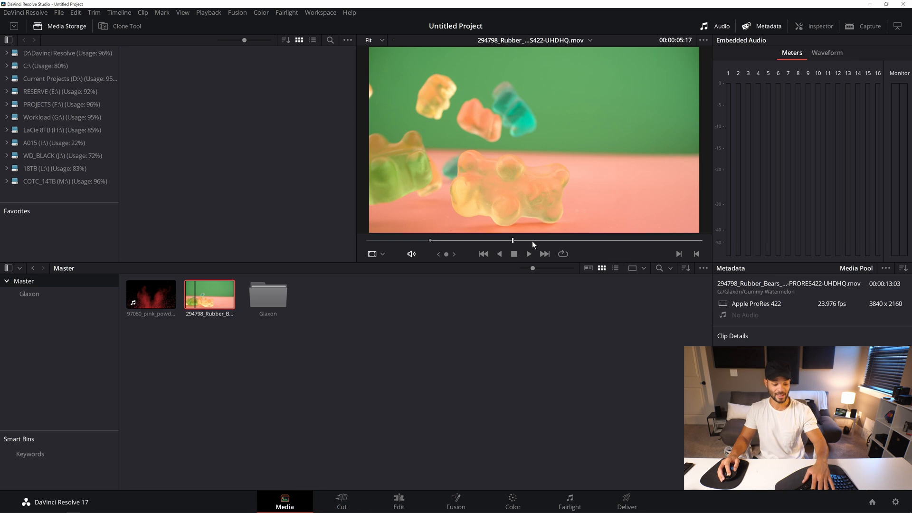
pyautogui.rightClick(207, 297)
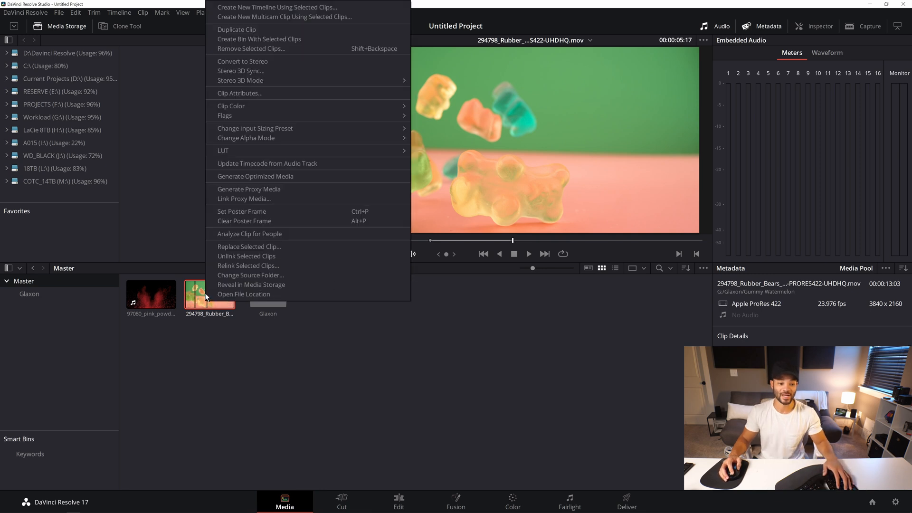
pyautogui.click(268, 8)
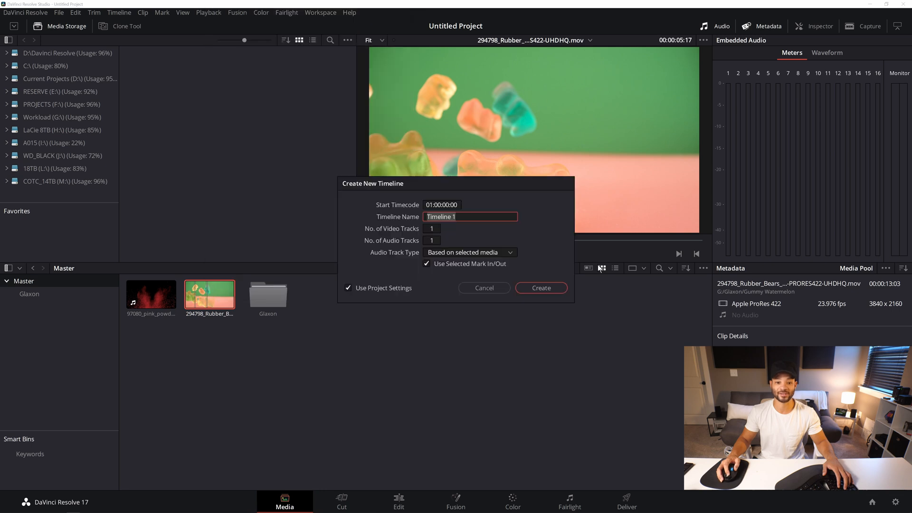
pyautogui.click(539, 287)
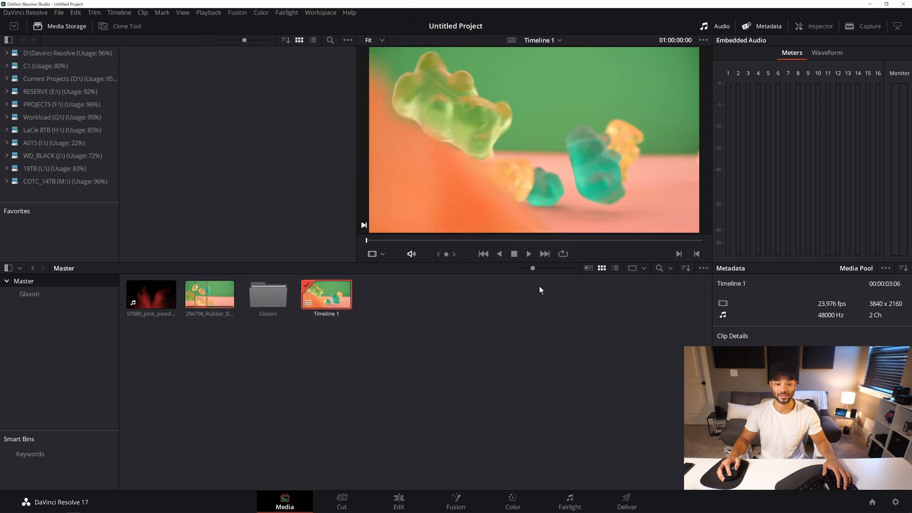
pyautogui.doubleClick(329, 294)
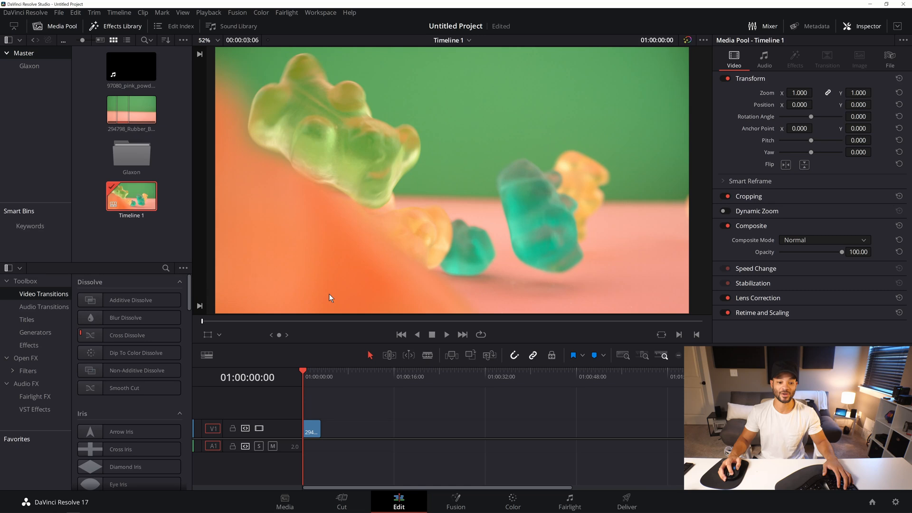
pyautogui.moveTo(307, 375); pyautogui.dragTo(307, 380)
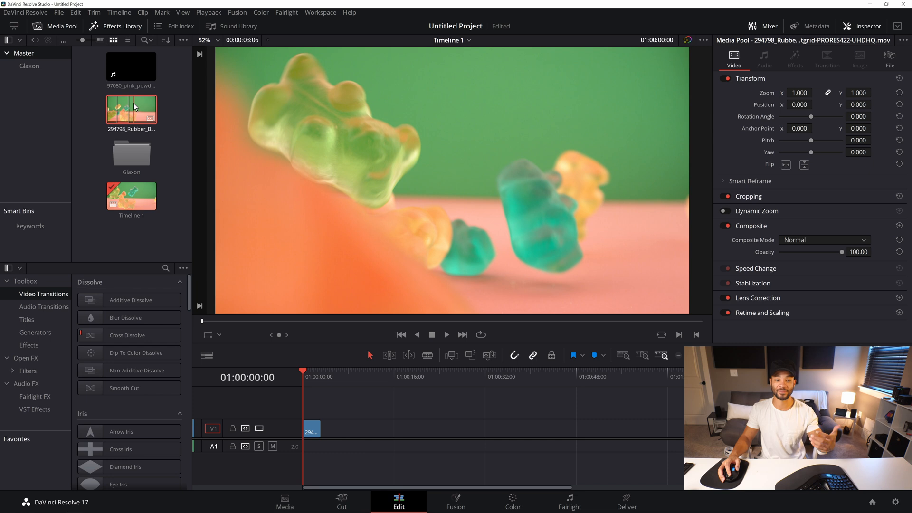
pyautogui.click(57, 13)
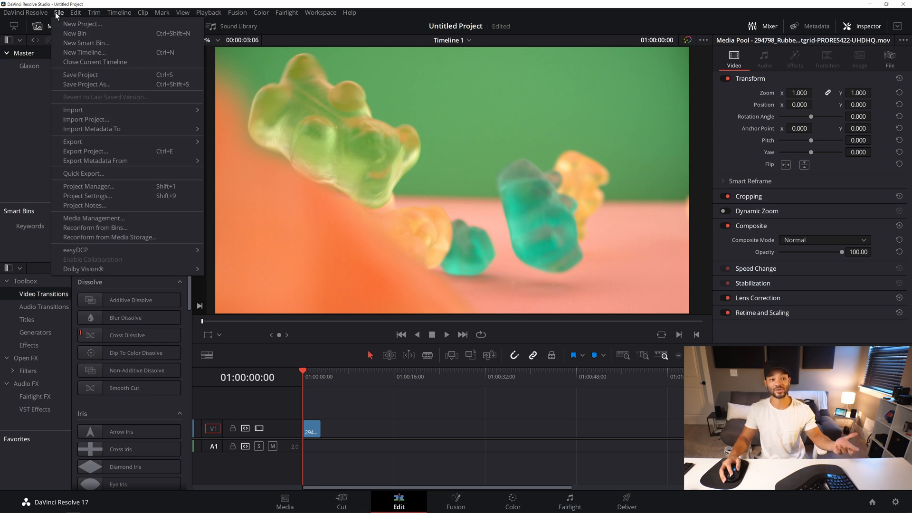
pyautogui.click(407, 18)
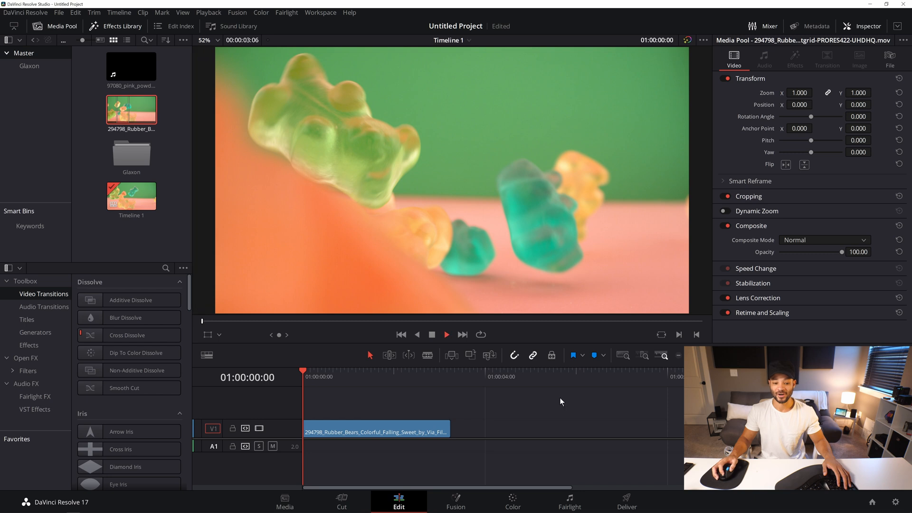
# Play through the timeline and duplicate the rubber bears clip from V1 onto V2, directly above the original
pyautogui.press('space')
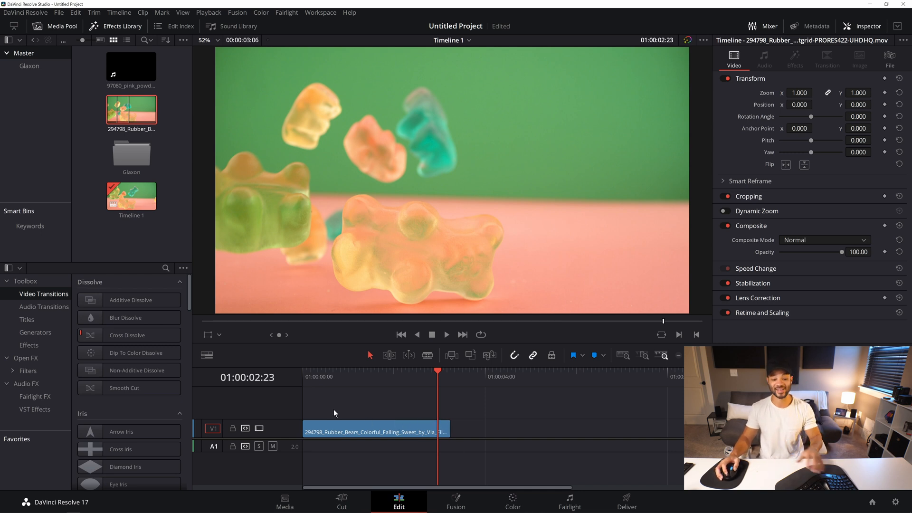
pyautogui.click(345, 429)
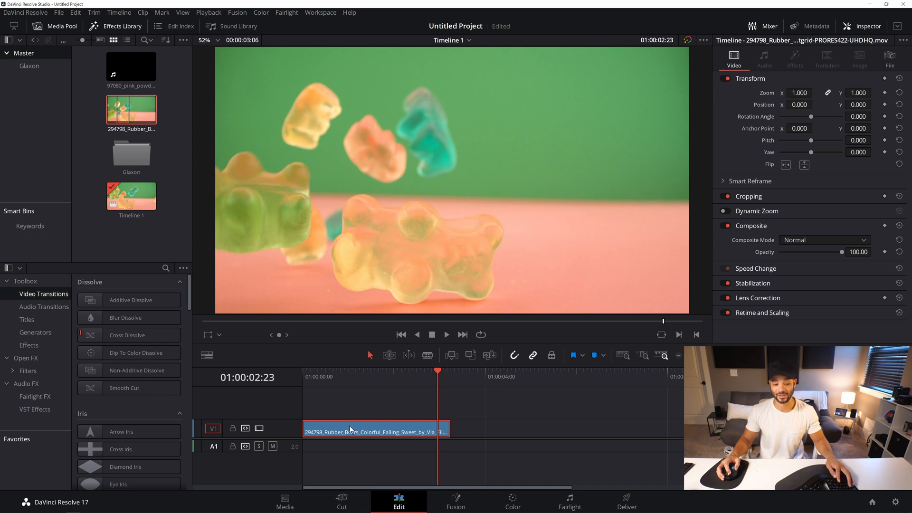
pyautogui.moveTo(349, 426); pyautogui.dragTo(350, 410)
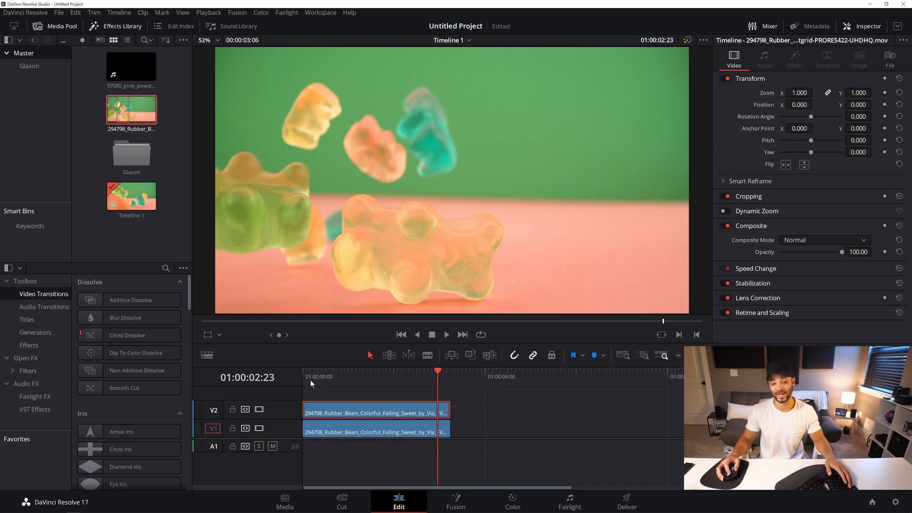
# Scrub the stacked clips to 01:00:01:12 and disable the rubber bears clip on V1
pyautogui.click(324, 380)
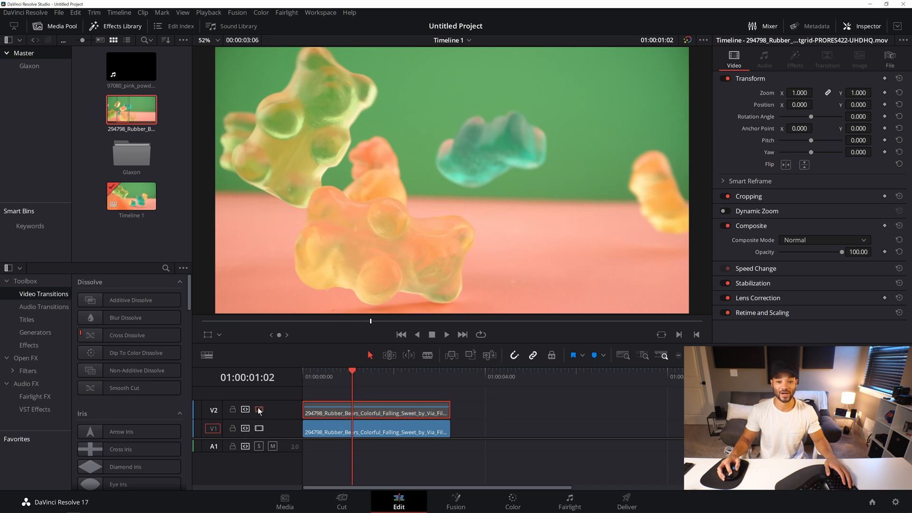
pyautogui.moveTo(337, 371)
pyautogui.mouseDown()
pyautogui.moveTo(392, 377)
pyautogui.moveTo(324, 379)
pyautogui.mouseUp()
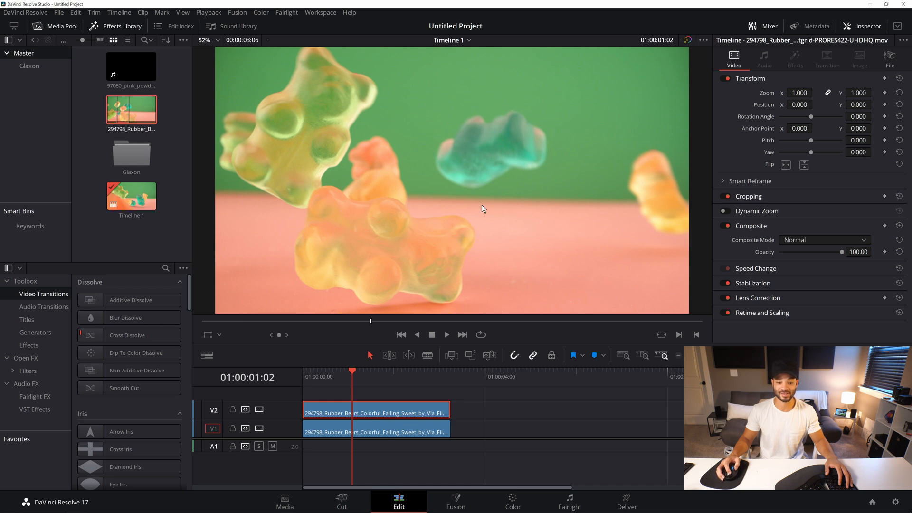
pyautogui.moveTo(372, 381); pyautogui.dragTo(365, 381)
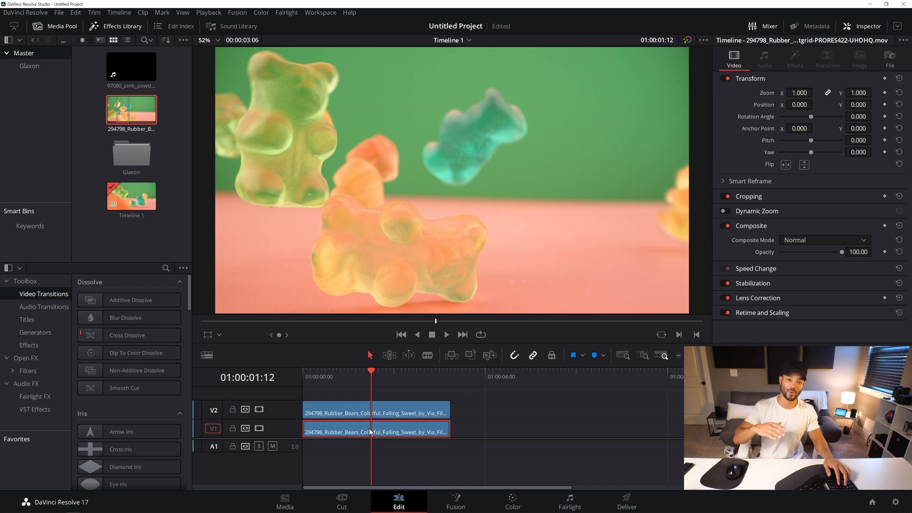
pyautogui.press('d')
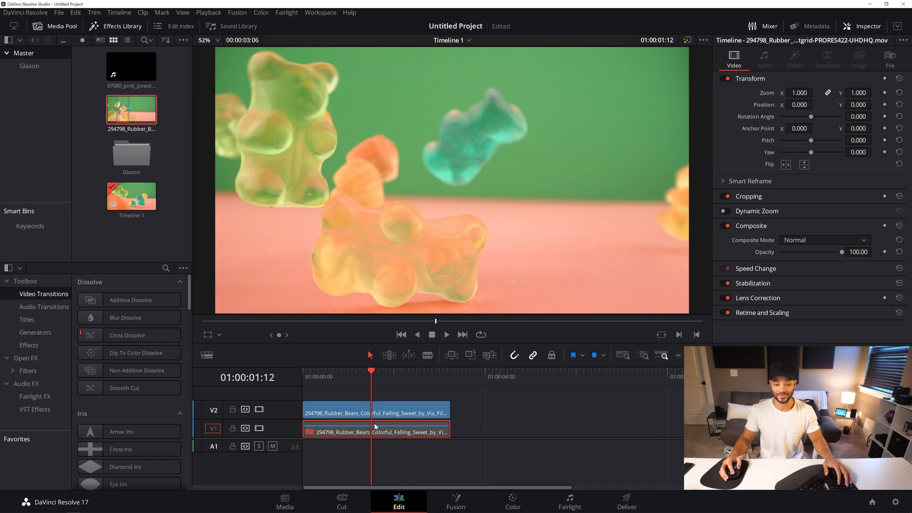
# Open the V2 rubber bears clip for color grading, hide the gallery and clip thumbnails, and move node 01 nearer the node graph's centre
pyautogui.click(363, 411)
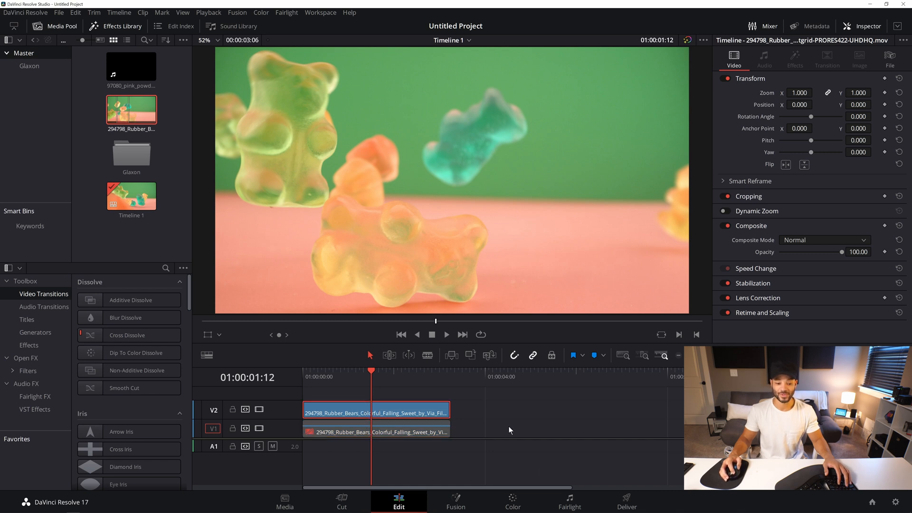
pyautogui.click(512, 502)
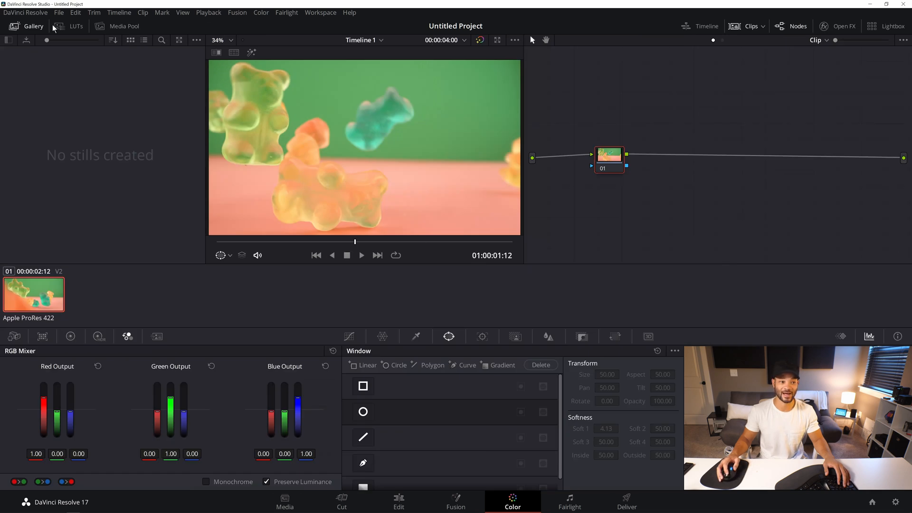
pyautogui.click(19, 28)
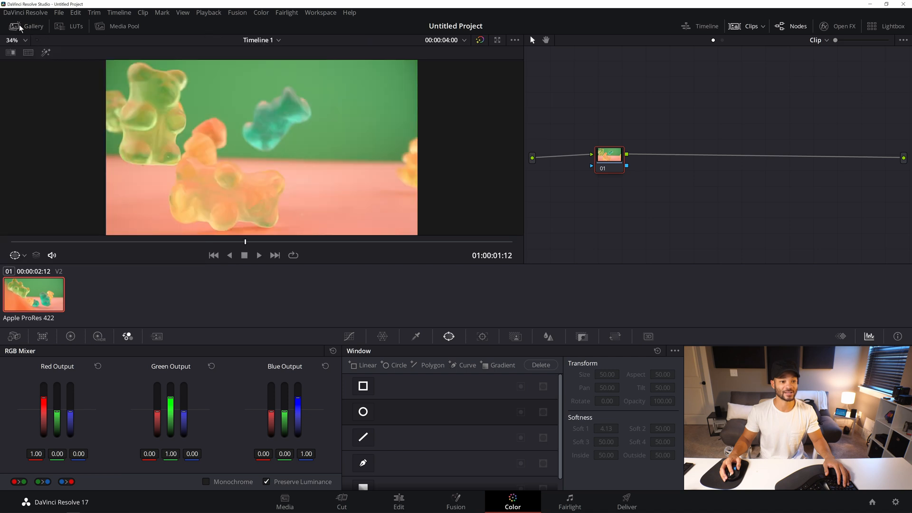
pyautogui.click(751, 28)
pyautogui.moveTo(617, 164); pyautogui.dragTo(672, 189)
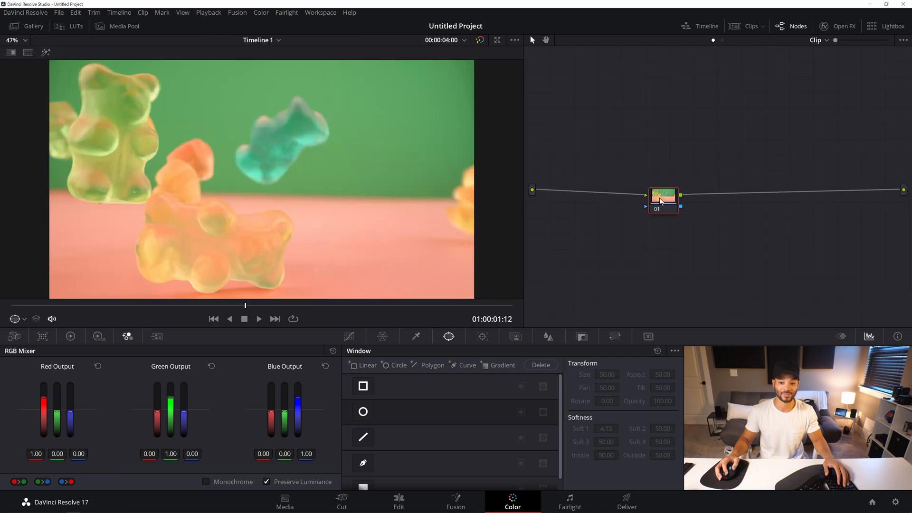
# Scrub the V2 rubber bears clip to 01:00:01:15 for masking the lower orange gummy bear
pyautogui.click(154, 305)
pyautogui.moveTo(164, 306); pyautogui.dragTo(243, 306)
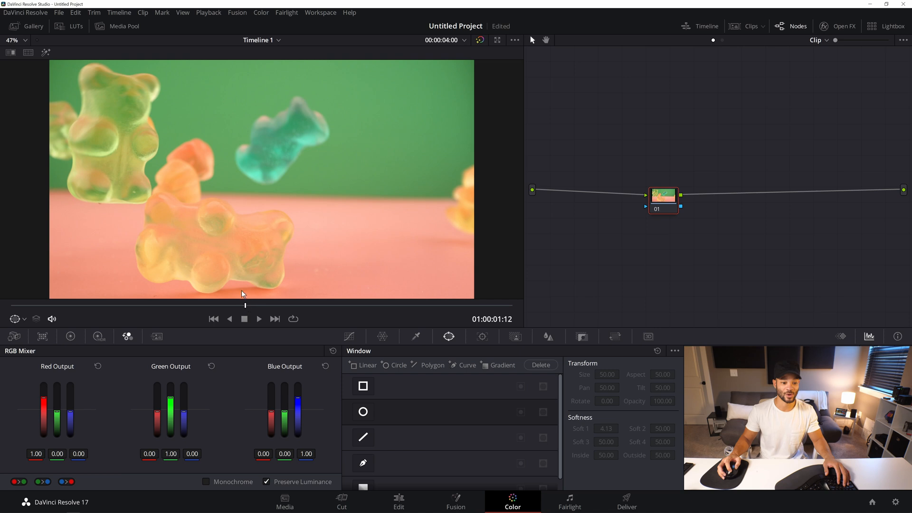
pyautogui.moveTo(244, 309)
pyautogui.mouseDown()
pyautogui.moveTo(404, 306)
pyautogui.moveTo(37, 304)
pyautogui.moveTo(234, 304)
pyautogui.mouseUp()
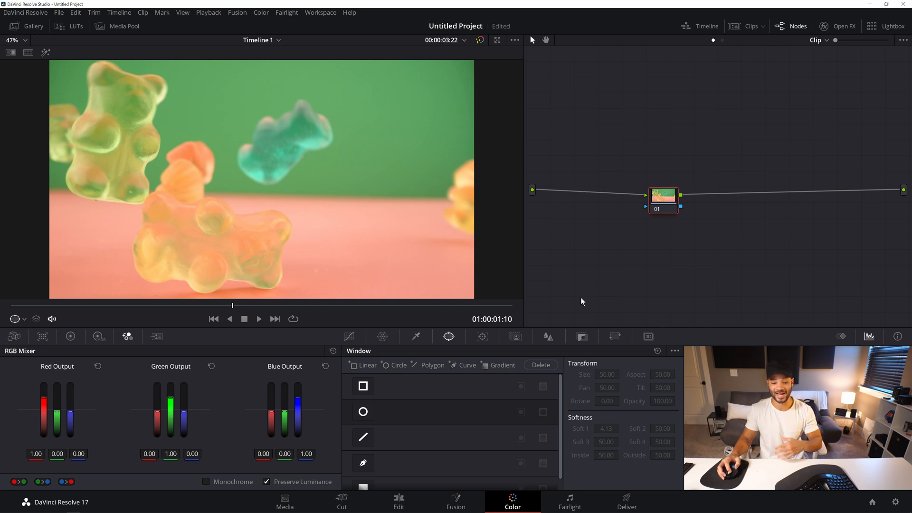
pyautogui.moveTo(231, 306); pyautogui.dragTo(266, 306)
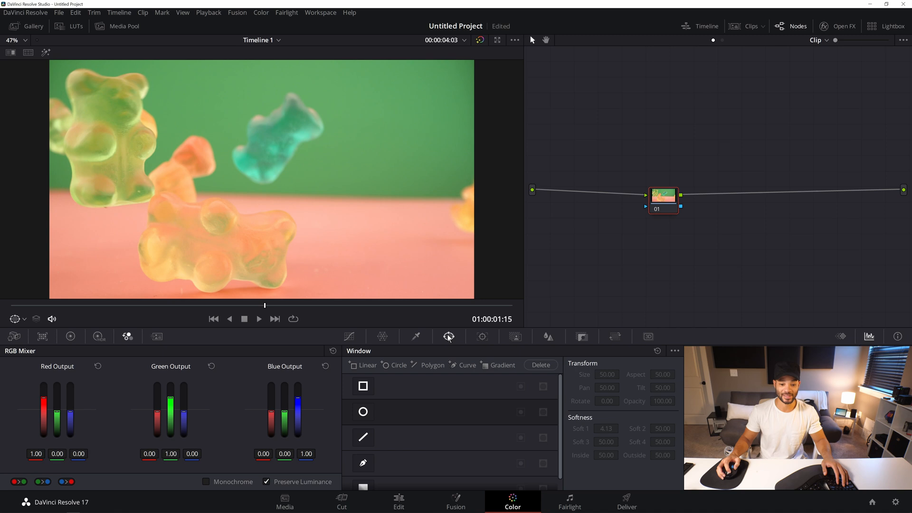
# Start a curve window on node 01 and trace the lower orange bear's upper edge from its right end to its upper-left corner
pyautogui.click(364, 464)
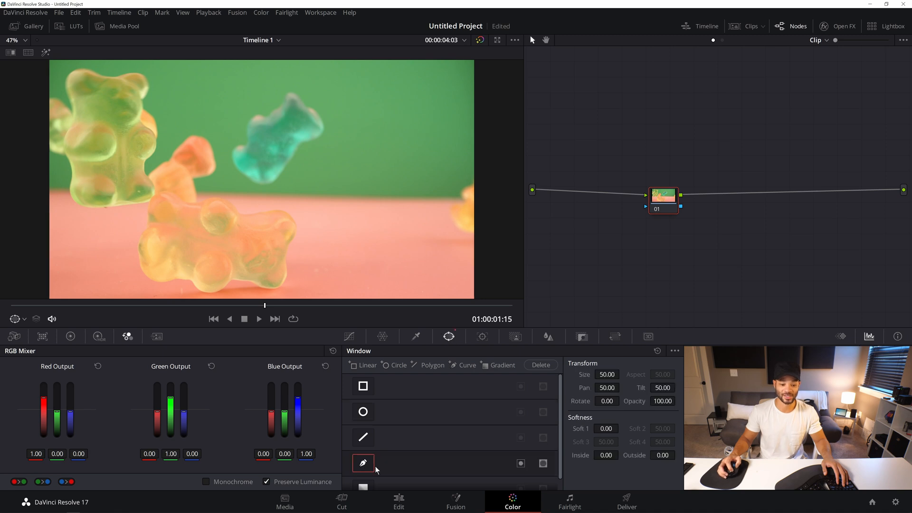
pyautogui.scroll(2, 183, 242)
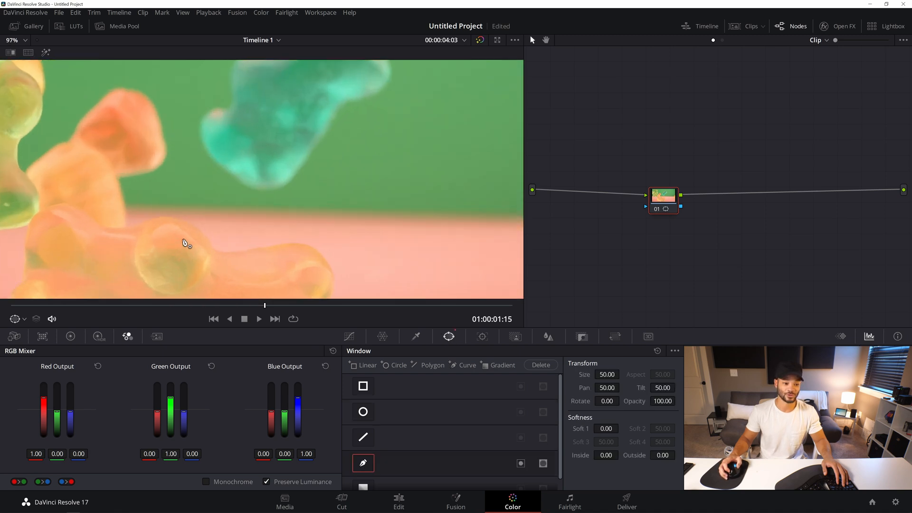
pyautogui.moveTo(193, 243); pyautogui.dragTo(344, 82)
pyautogui.moveTo(308, 185); pyautogui.dragTo(299, 161)
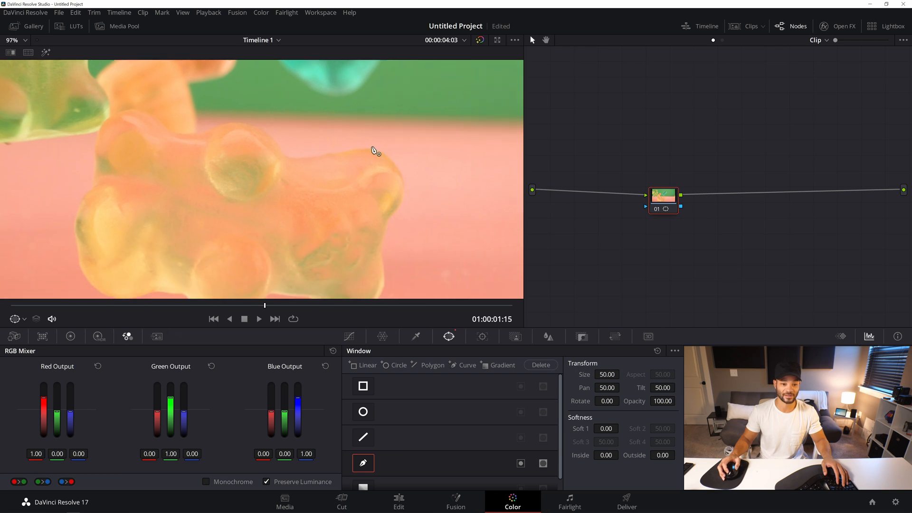
pyautogui.click(368, 148)
pyautogui.moveTo(338, 152); pyautogui.dragTo(93, 128)
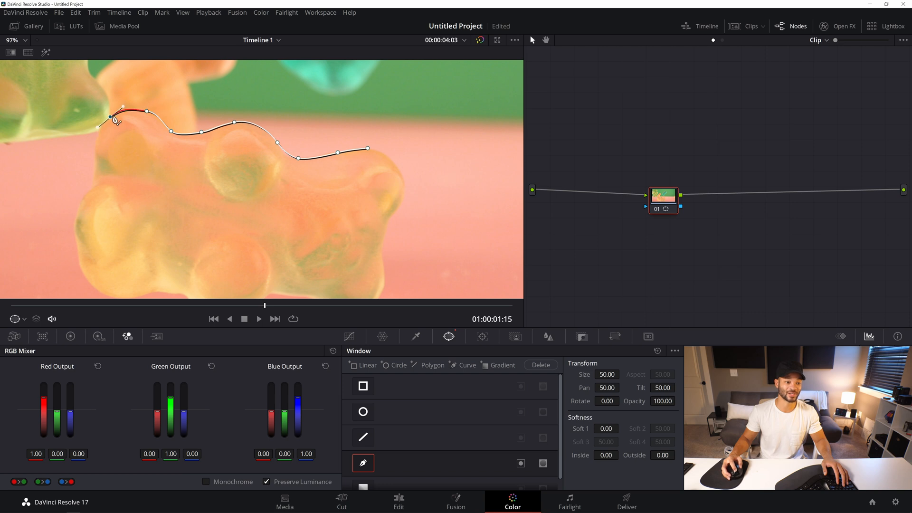
pyautogui.moveTo(147, 111); pyautogui.dragTo(141, 108)
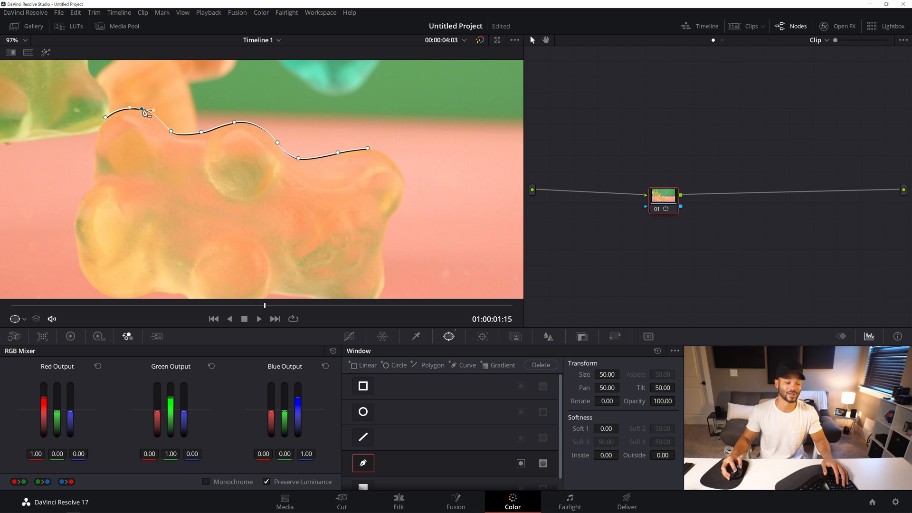
# Continue the curve window down the orange bear's left side, adjusting its points to follow the outline
pyautogui.click(96, 141)
pyautogui.click(96, 176)
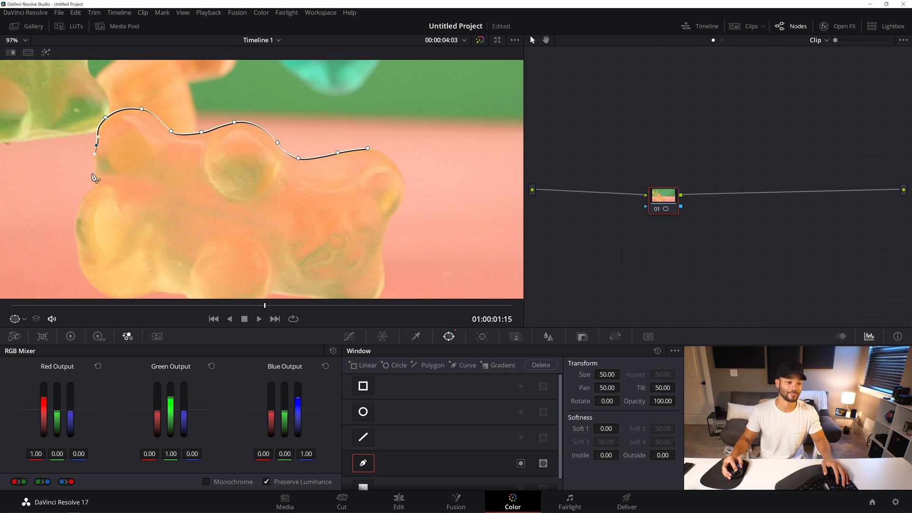
pyautogui.click(91, 191)
pyautogui.click(79, 211)
pyautogui.click(75, 236)
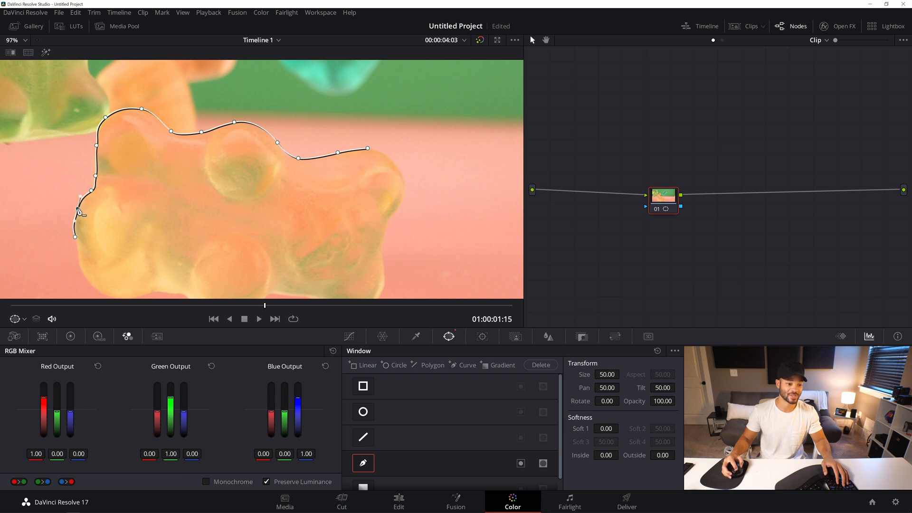
pyautogui.moveTo(76, 244); pyautogui.dragTo(77, 245)
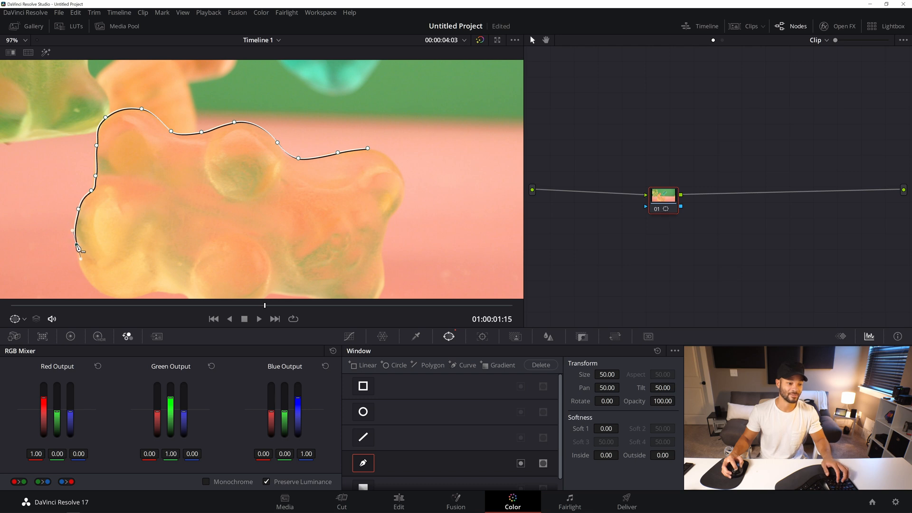
pyautogui.moveTo(78, 209); pyautogui.dragTo(75, 215)
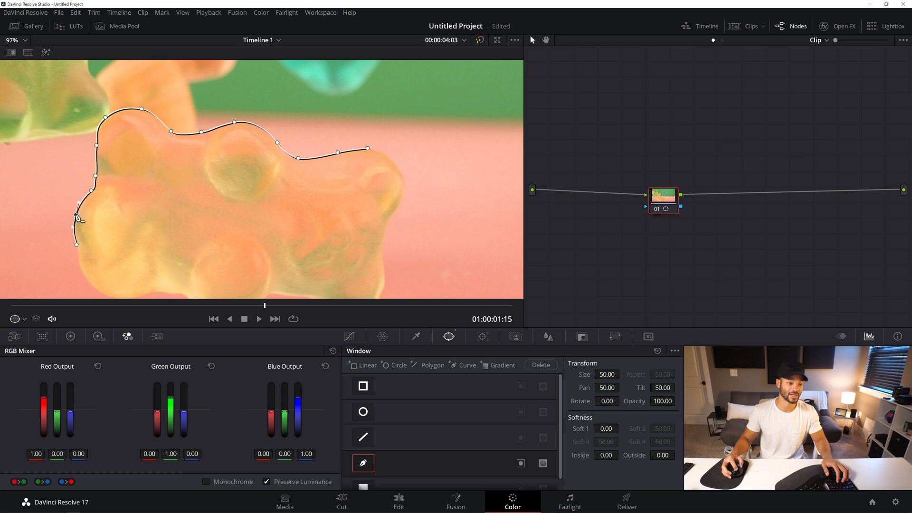
pyautogui.click(78, 256)
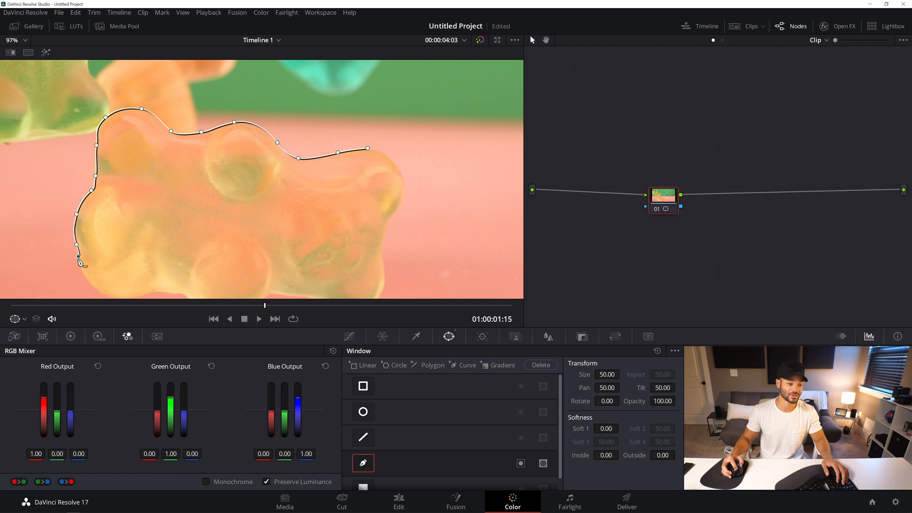
pyautogui.click(90, 280)
# Extend the curve window along the orange bear's underside and around the rounded paw at the bottom centre
pyautogui.scroll(-1, 124, 297)
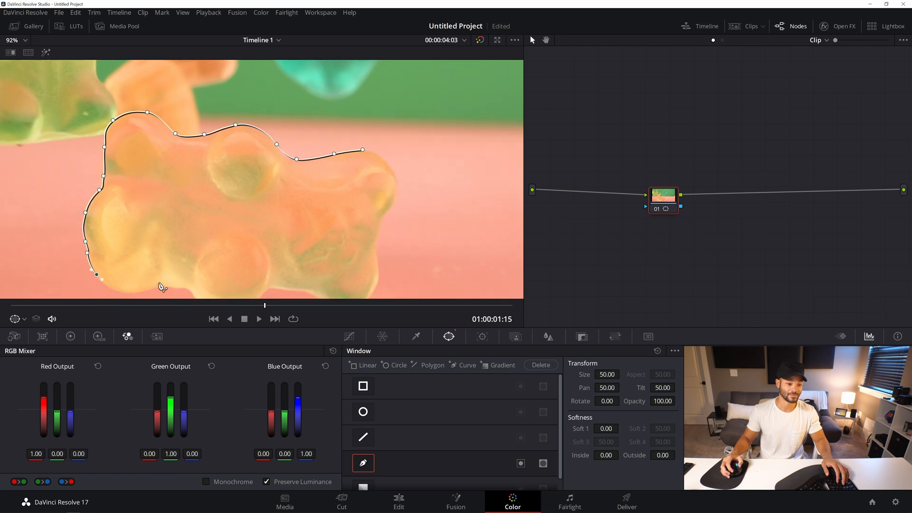
pyautogui.click(125, 293)
pyautogui.click(162, 288)
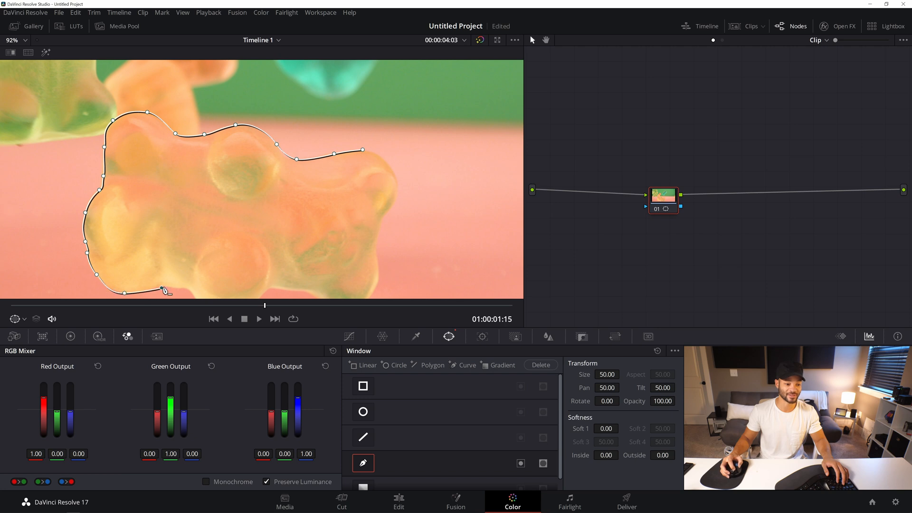
pyautogui.moveTo(161, 288); pyautogui.dragTo(161, 286)
pyautogui.click(184, 288)
pyautogui.moveTo(272, 264); pyautogui.dragTo(264, 234)
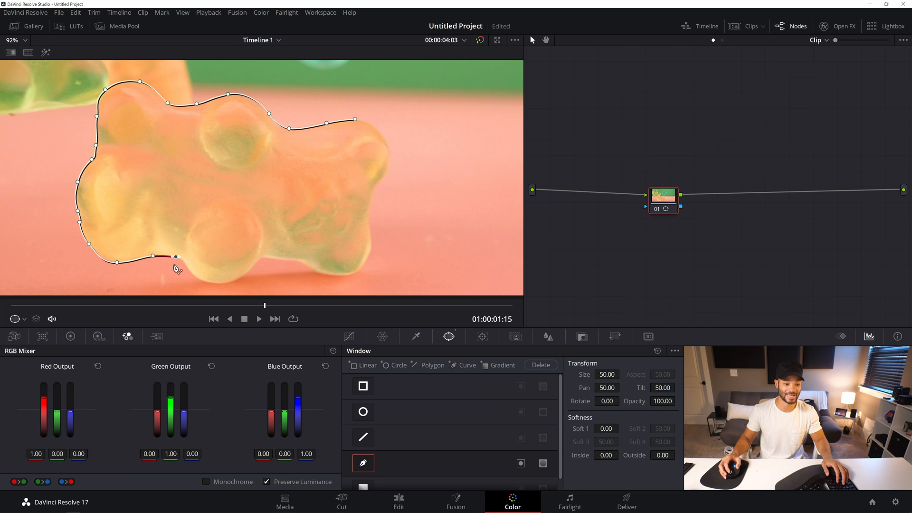
pyautogui.click(188, 268)
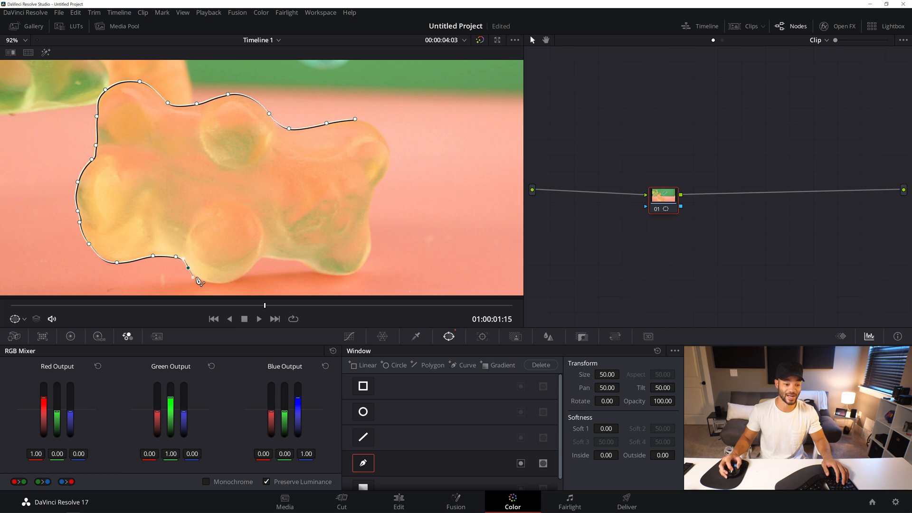
pyautogui.moveTo(209, 282); pyautogui.dragTo(220, 286)
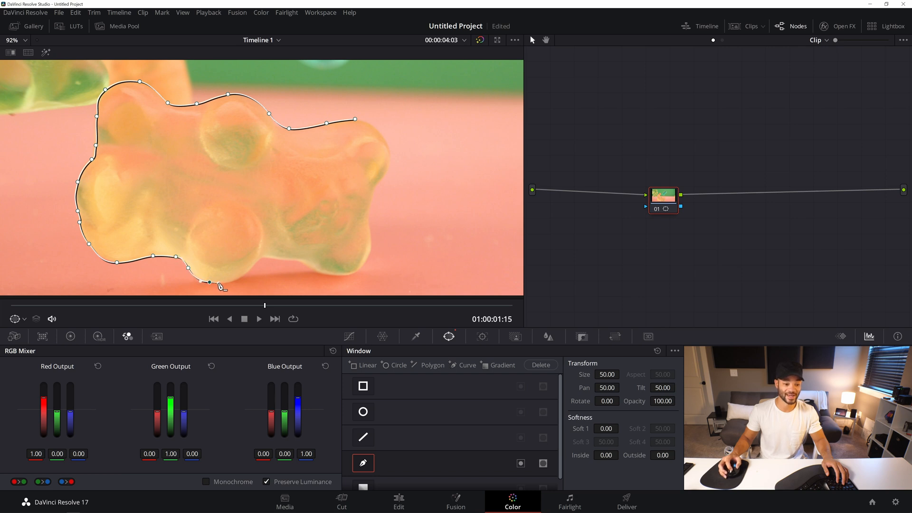
pyautogui.moveTo(232, 281); pyautogui.dragTo(242, 278)
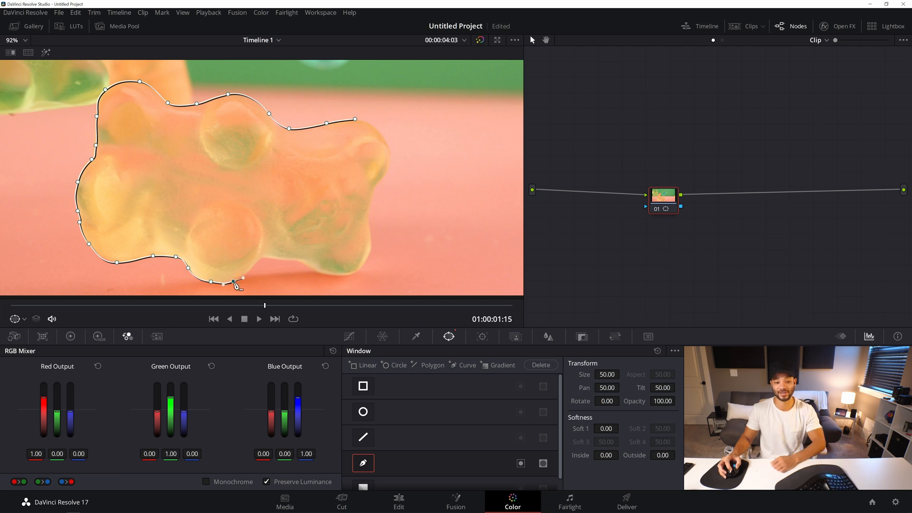
pyautogui.moveTo(233, 282); pyautogui.dragTo(240, 276)
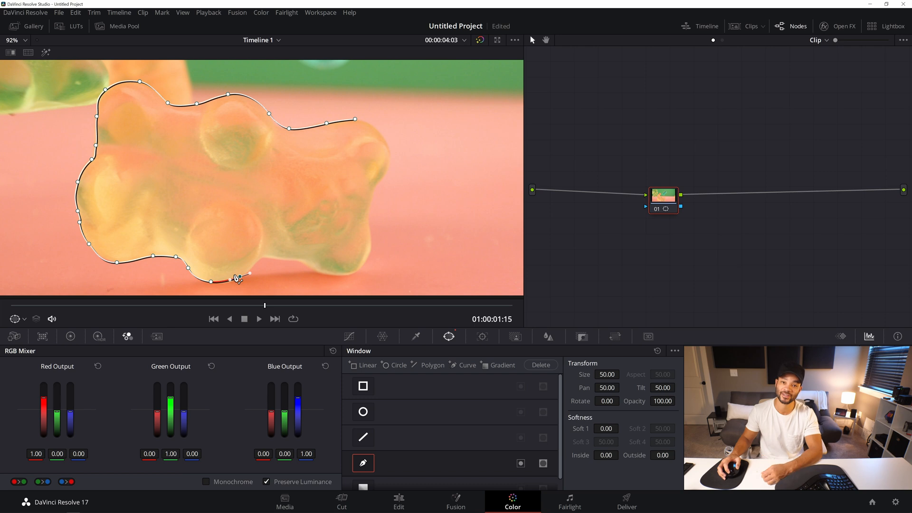
pyautogui.moveTo(256, 262); pyautogui.dragTo(277, 262)
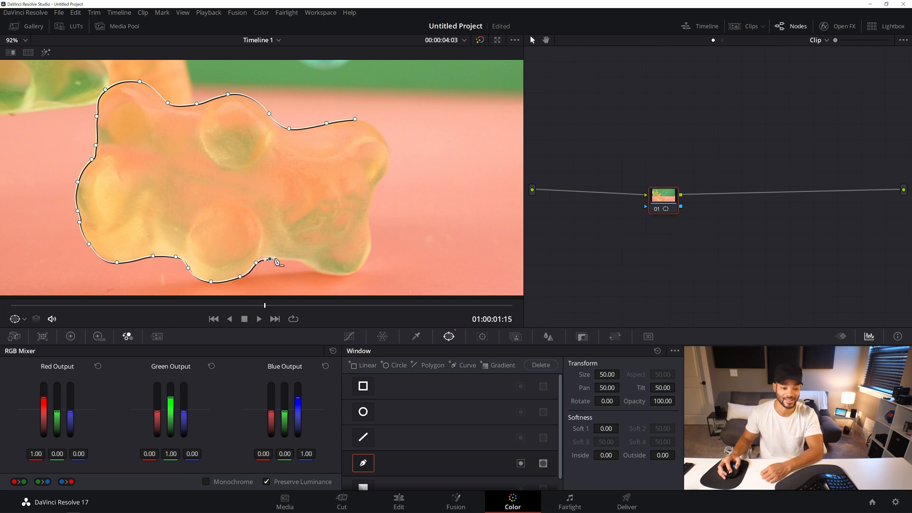
# Trace the bear's lower-right paw and right side, then close the curve window at its starting point
pyautogui.moveTo(298, 261); pyautogui.dragTo(375, 247)
pyautogui.click(369, 222)
pyautogui.moveTo(373, 189); pyautogui.dragTo(376, 182)
pyautogui.click(388, 165)
pyautogui.click(377, 131)
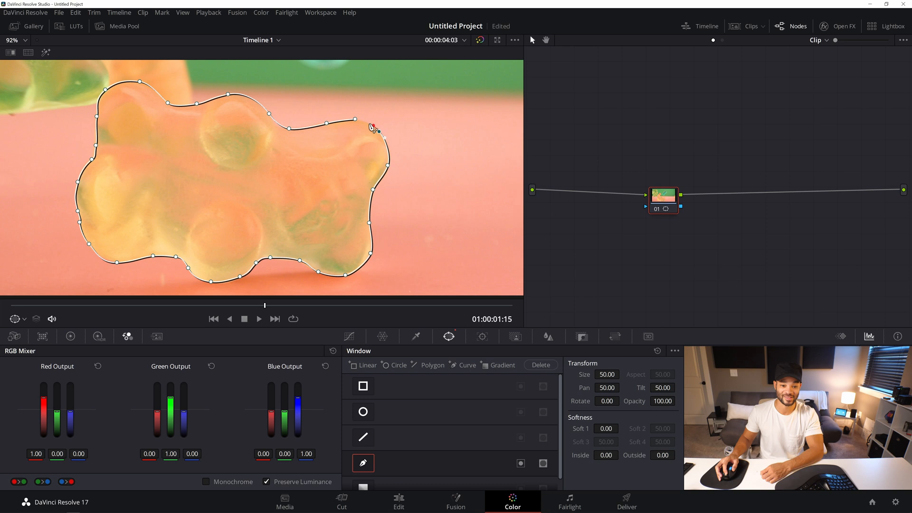
pyautogui.click(356, 120)
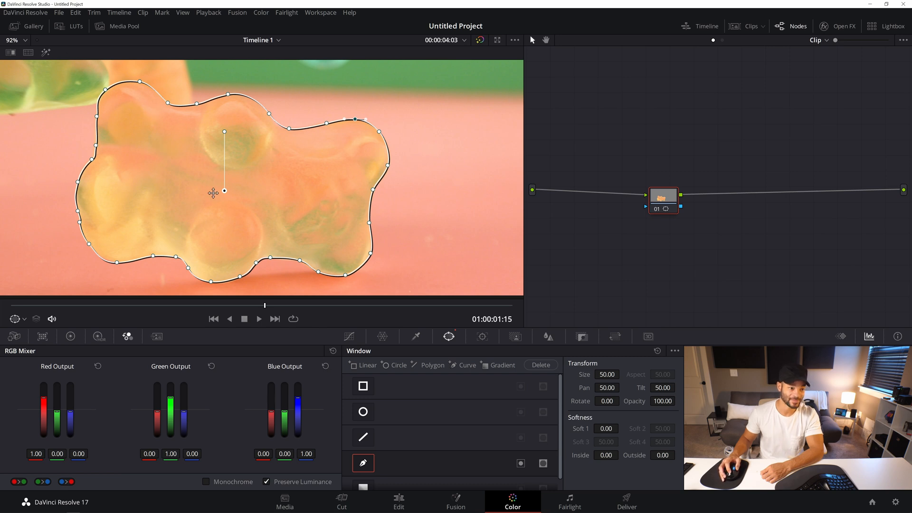
# Add an alpha output to the node graph and connect node 01's alpha to it to isolate the orange bear
pyautogui.moveTo(219, 199); pyautogui.dragTo(247, 191)
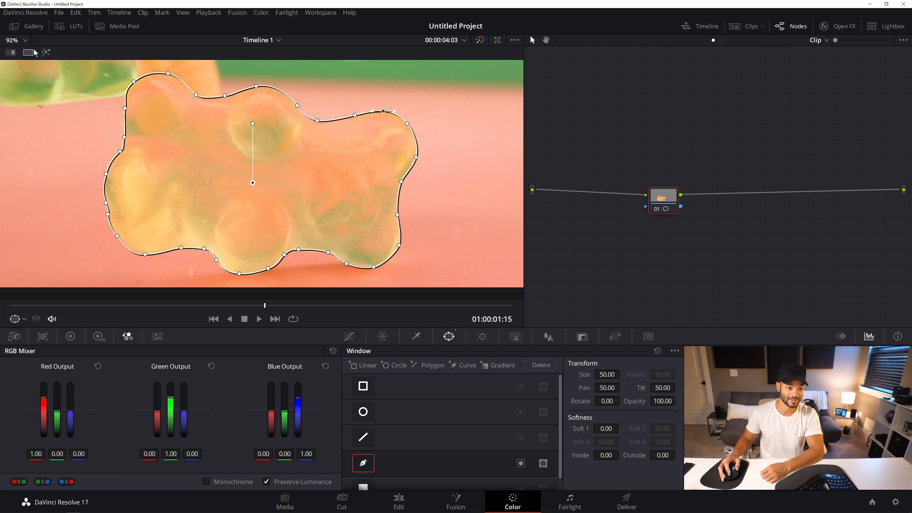
pyautogui.moveTo(275, 137); pyautogui.dragTo(300, 151)
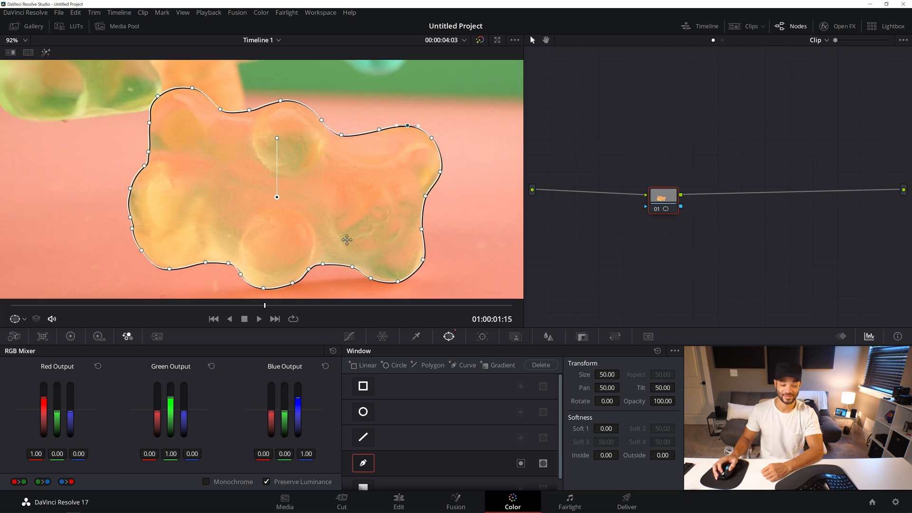
pyautogui.scroll(-5, 358, 209)
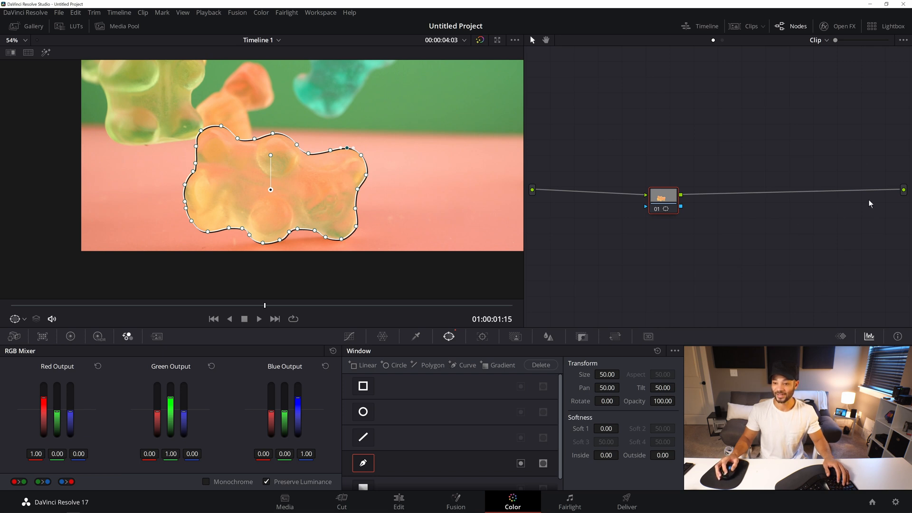
pyautogui.rightClick(830, 220)
pyautogui.click(826, 252)
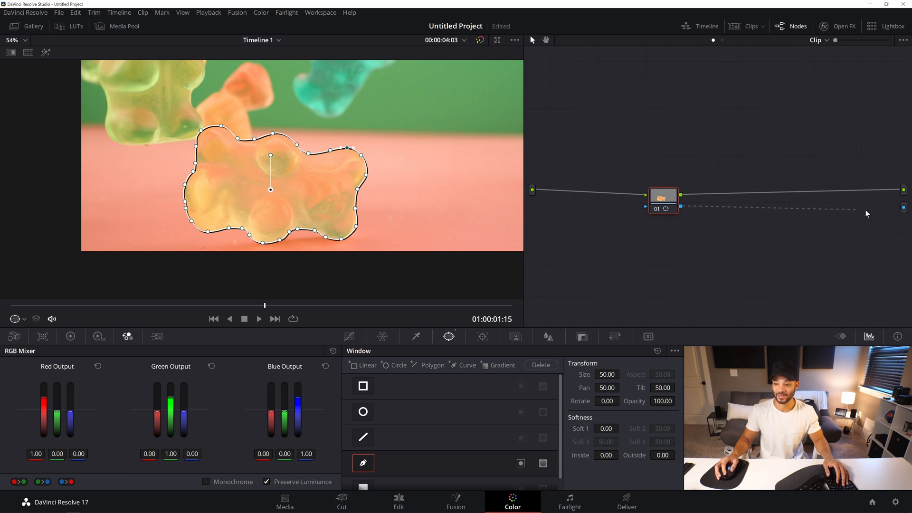
pyautogui.moveTo(900, 209); pyautogui.dragTo(906, 208)
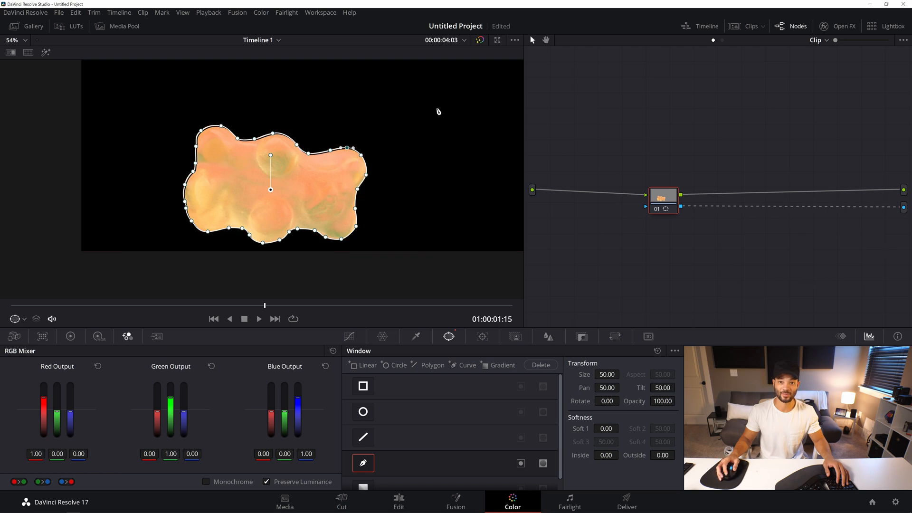
# In the edit timeline, compare the cutout with and without the background by re-enabling the V1 clip, leaving the V1 track disabled
pyautogui.click(349, 337)
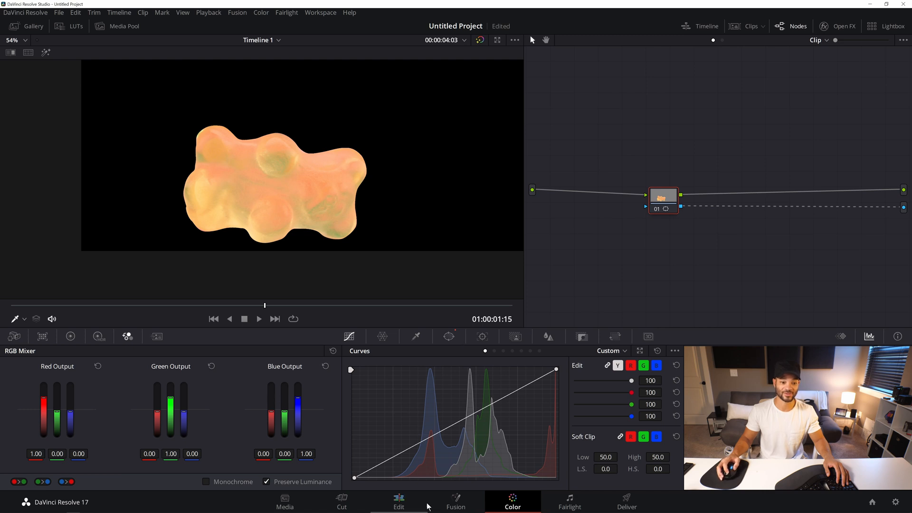
pyautogui.click(399, 501)
pyautogui.click(259, 429)
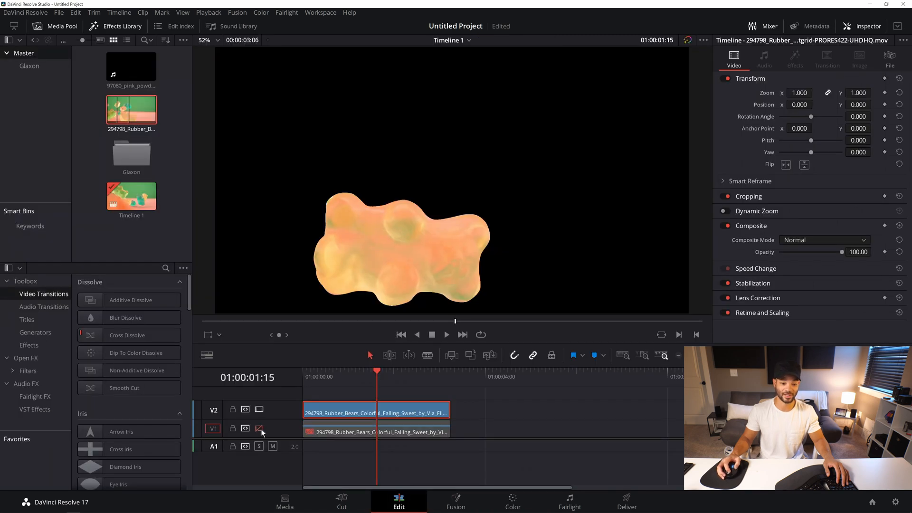
pyautogui.click(259, 429)
pyautogui.click(314, 432)
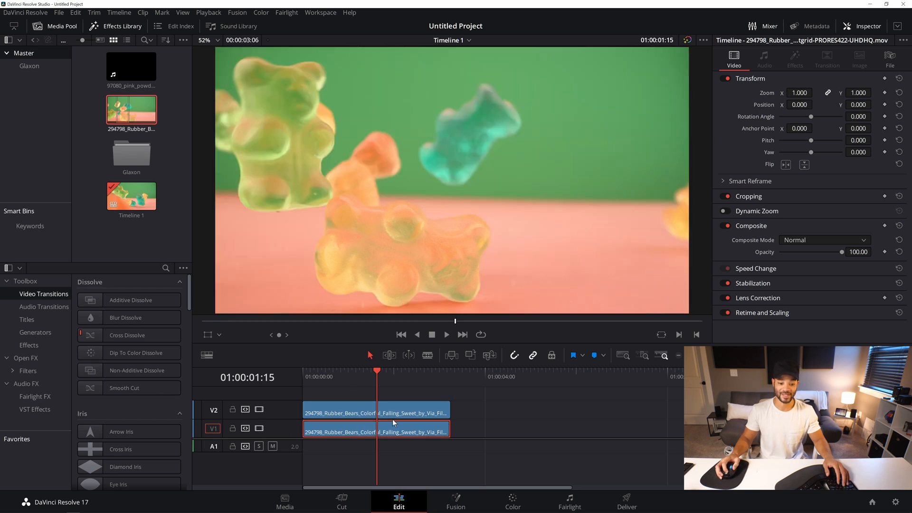
pyautogui.click(259, 429)
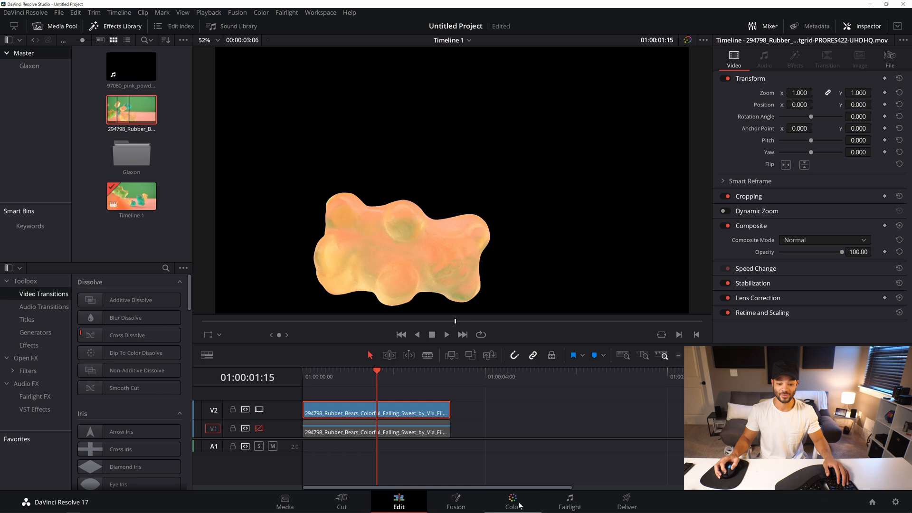
# Return to grading the V2 clip, display its curve window and disconnect node 01 from the alpha output
pyautogui.click(513, 501)
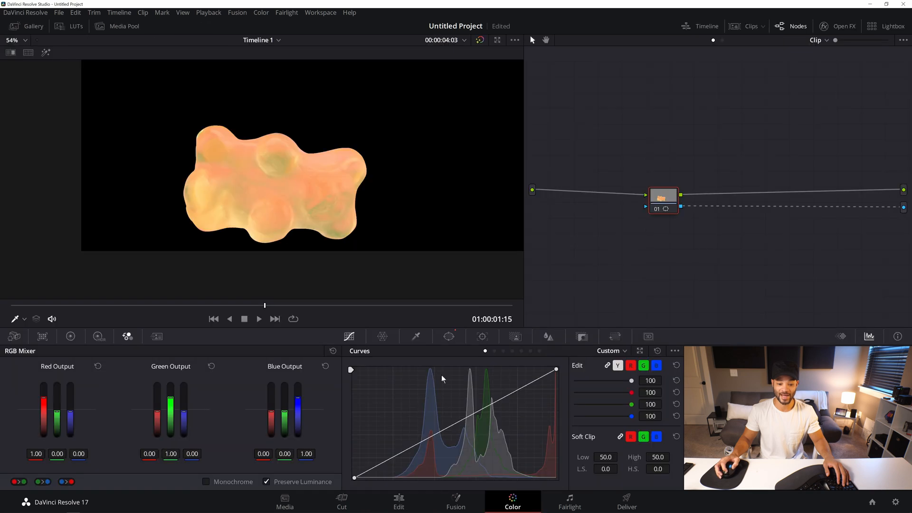
pyautogui.click(449, 336)
pyautogui.scroll(2, 193, 226)
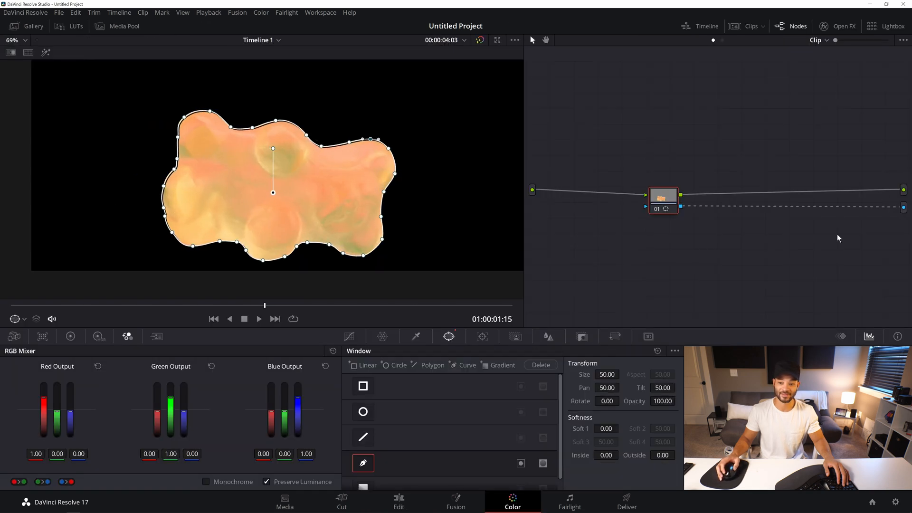
pyautogui.moveTo(889, 211); pyautogui.dragTo(846, 237)
pyautogui.scroll(2, 212, 246)
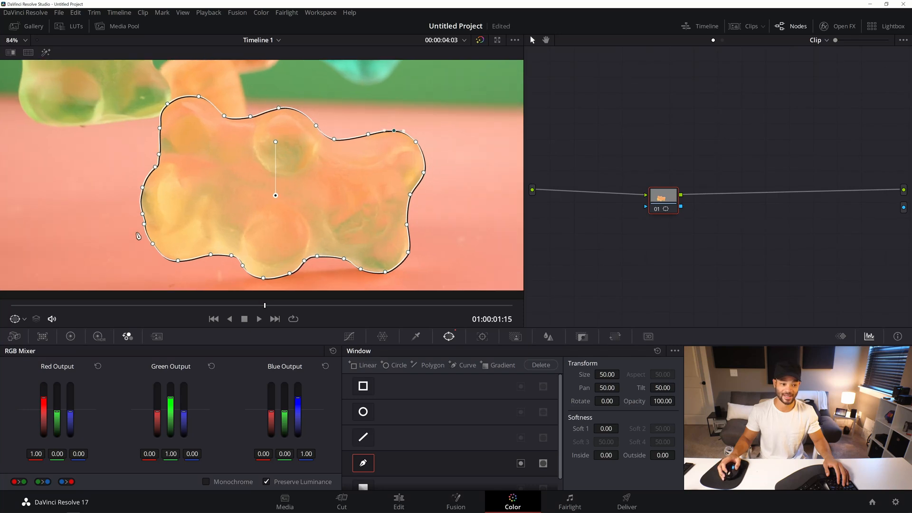
# Redisplay the curve window and refine its control points around the bear's lower-left paw and upper-left ear
pyautogui.click(349, 336)
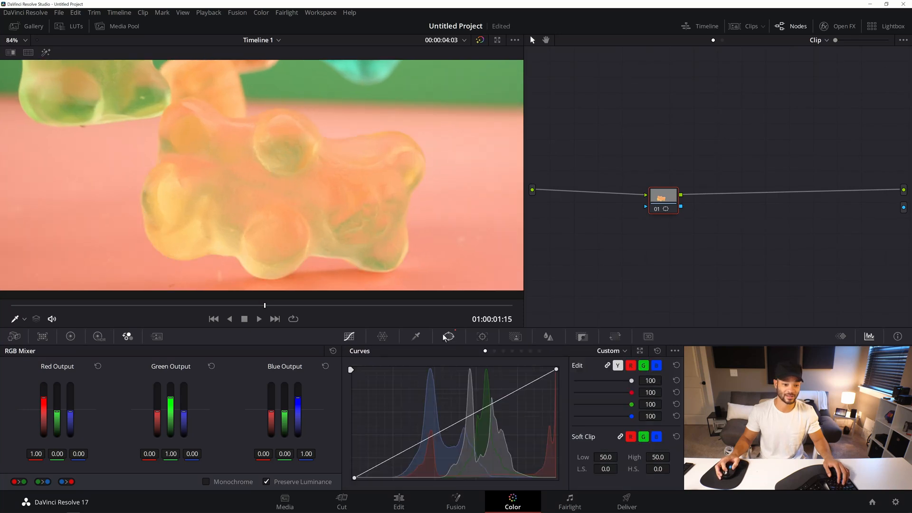
pyautogui.click(448, 337)
pyautogui.moveTo(144, 225); pyautogui.dragTo(185, 262)
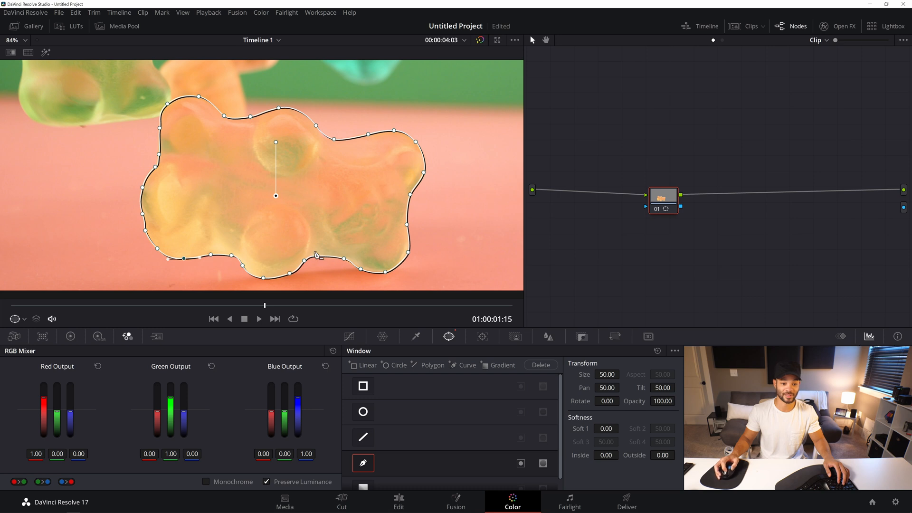
pyautogui.click(159, 126)
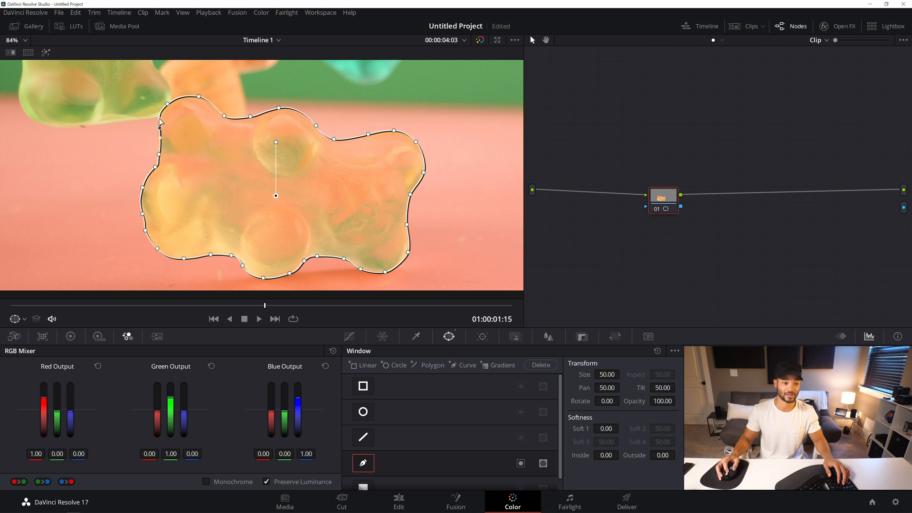
pyautogui.moveTo(167, 105); pyautogui.dragTo(225, 115)
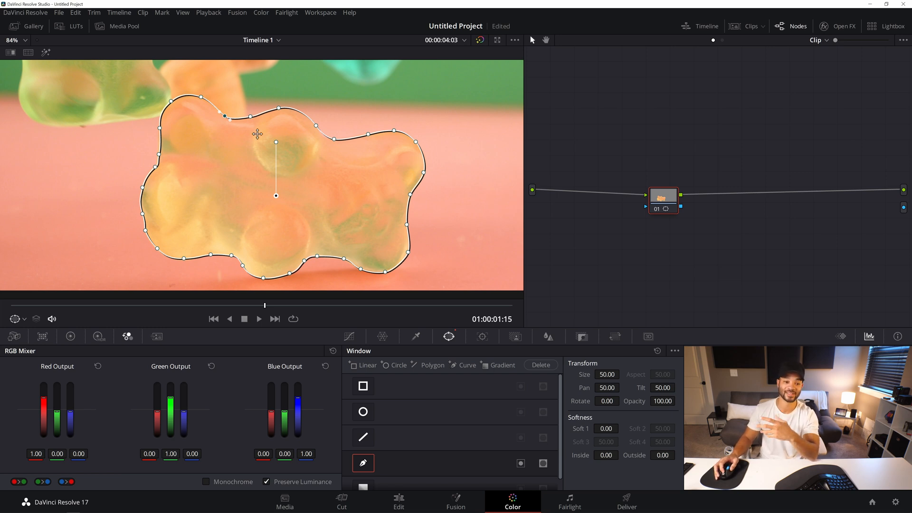
# Fit the curve window's control points more closely to the bear's left edge, from below the ear down to the paw
pyautogui.scroll(4, 137, 135)
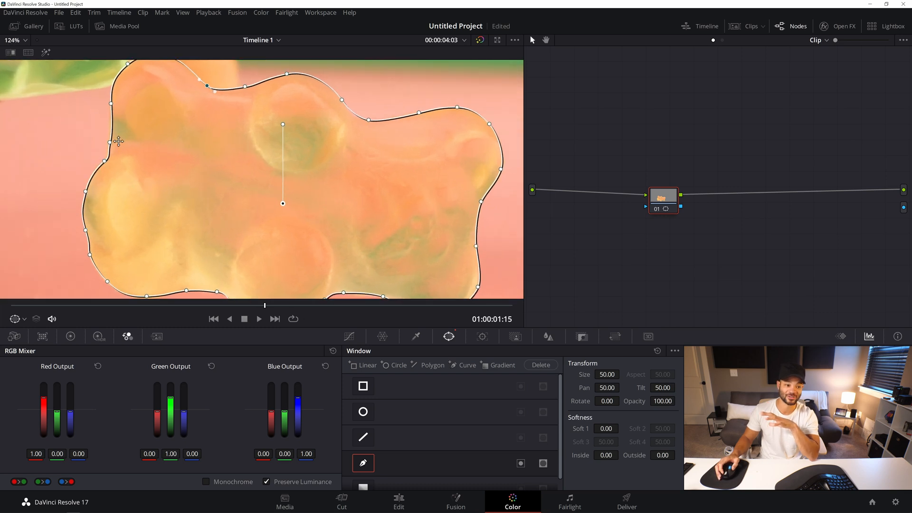
pyautogui.click(138, 129)
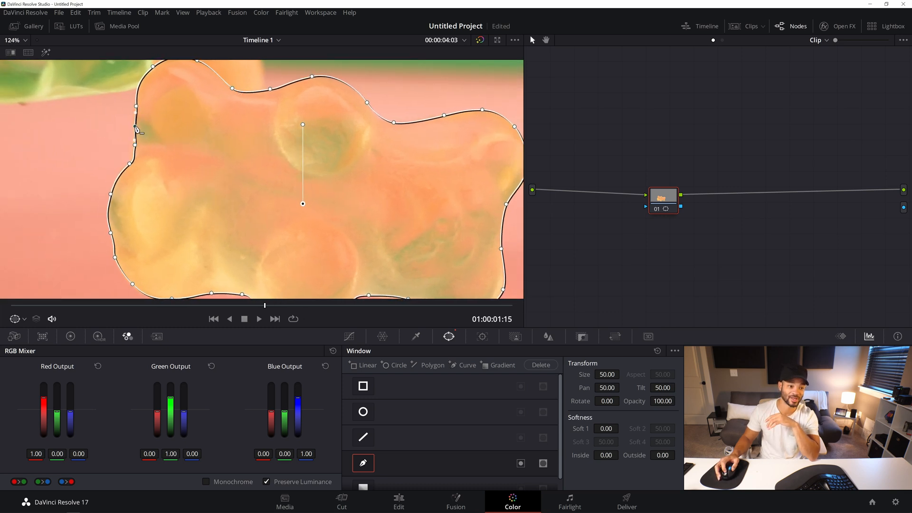
pyautogui.moveTo(135, 146); pyautogui.dragTo(133, 147)
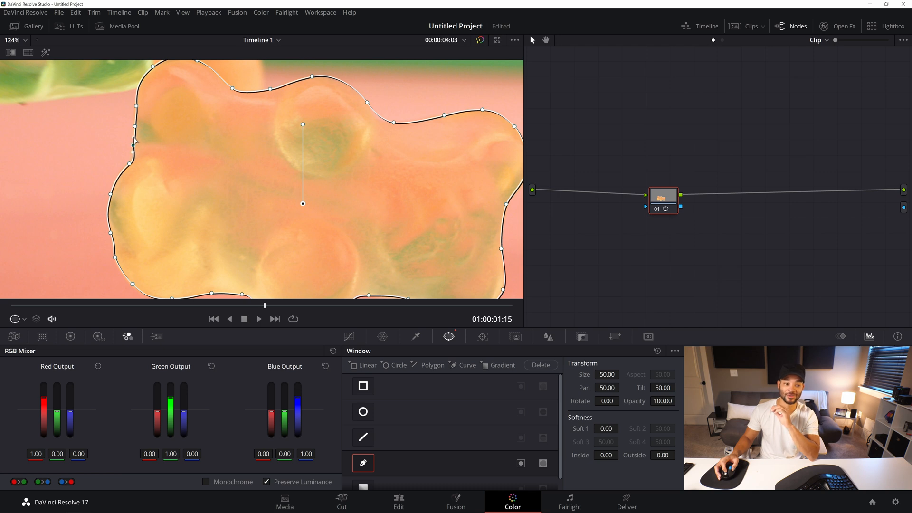
pyautogui.moveTo(130, 164); pyautogui.dragTo(119, 160)
pyautogui.moveTo(115, 164); pyautogui.dragTo(125, 168)
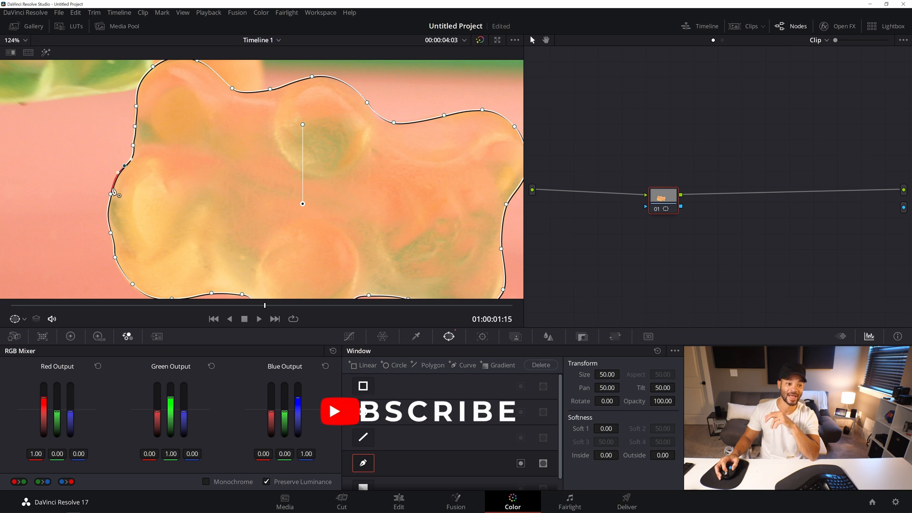
pyautogui.moveTo(111, 195); pyautogui.dragTo(112, 184)
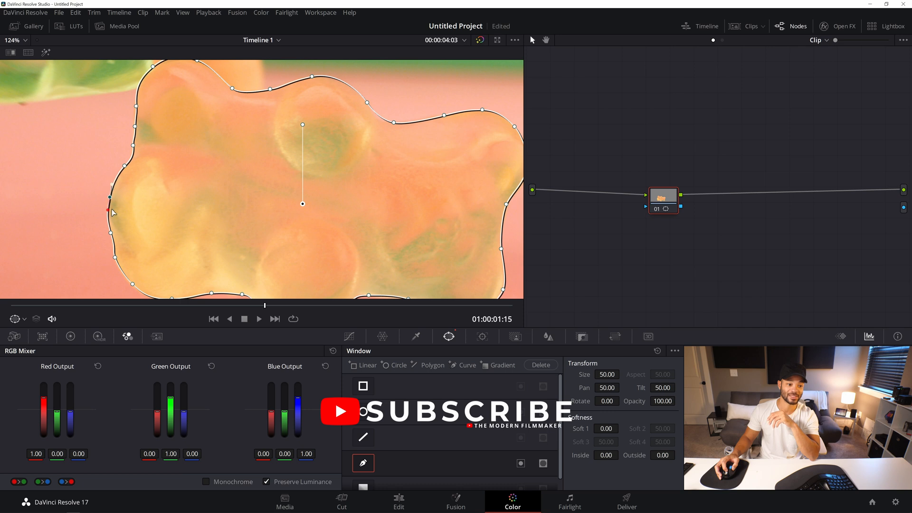
pyautogui.click(111, 234)
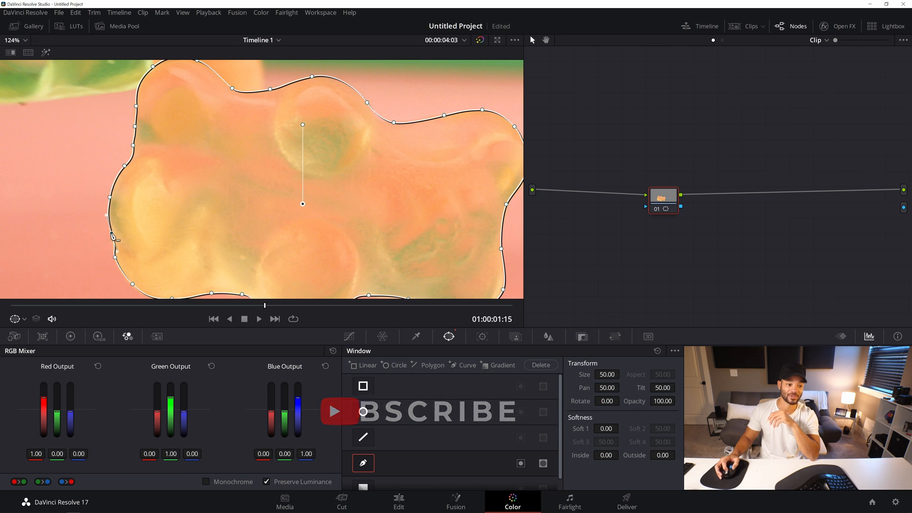
# Track the curve window forward from 00:00:04:03 to the end of the clip
pyautogui.scroll(-6, 426, 164)
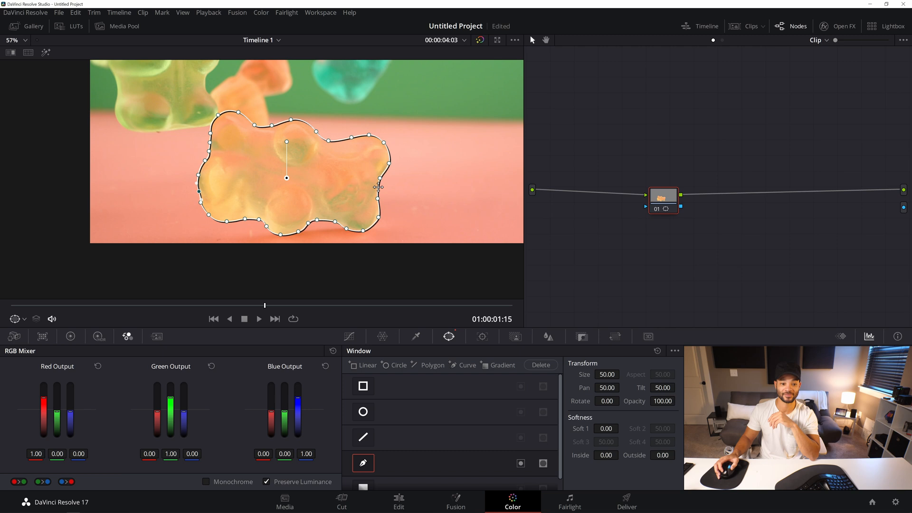
pyautogui.click(482, 336)
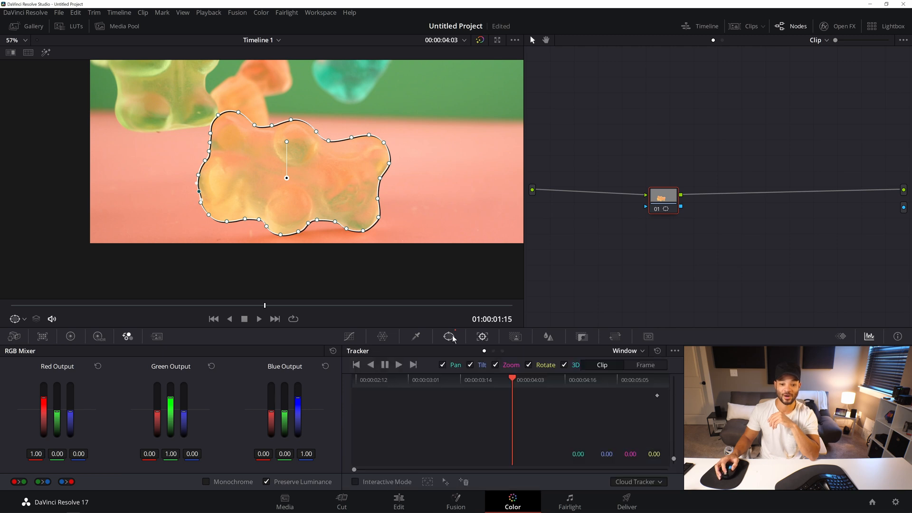
pyautogui.click(402, 364)
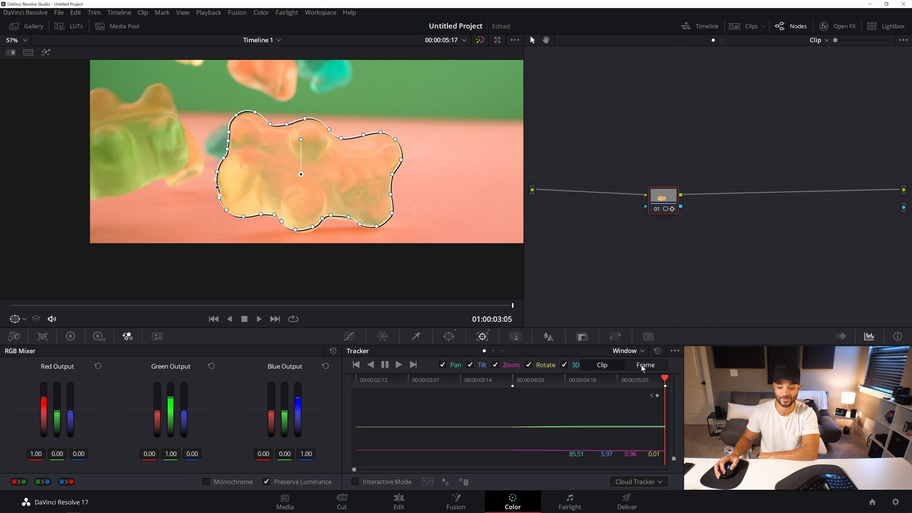
# Compare the tracker's Frame and Clip modes by trying to shift the whole window in Clip mode and scrubbing back
pyautogui.click(651, 367)
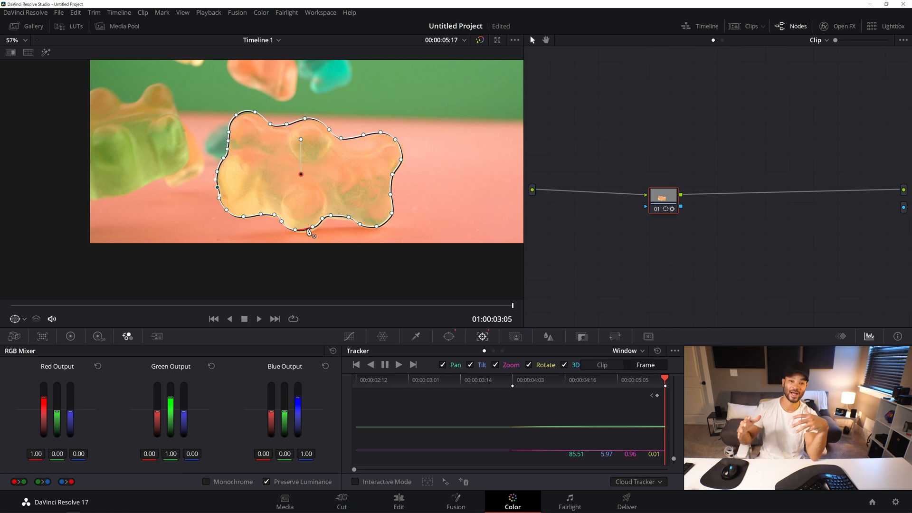
pyautogui.click(612, 365)
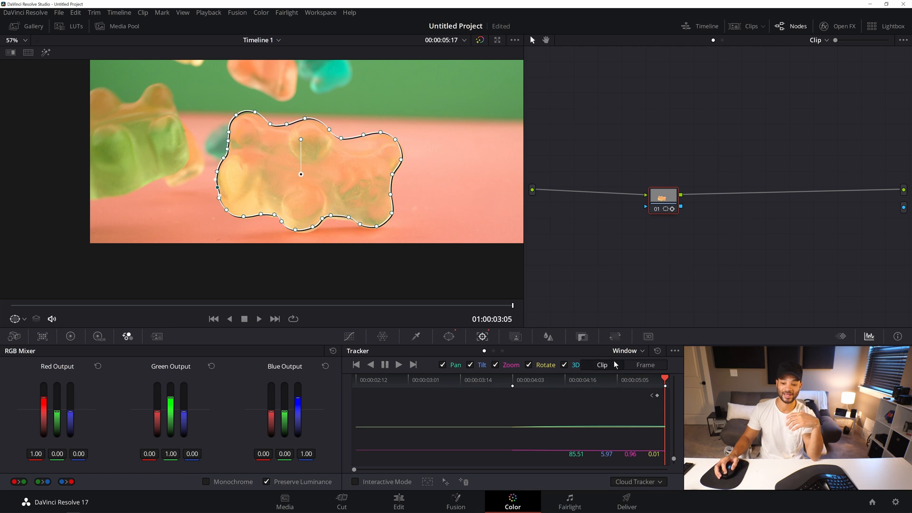
pyautogui.moveTo(313, 169); pyautogui.dragTo(427, 173)
pyautogui.moveTo(658, 384); pyautogui.dragTo(526, 383)
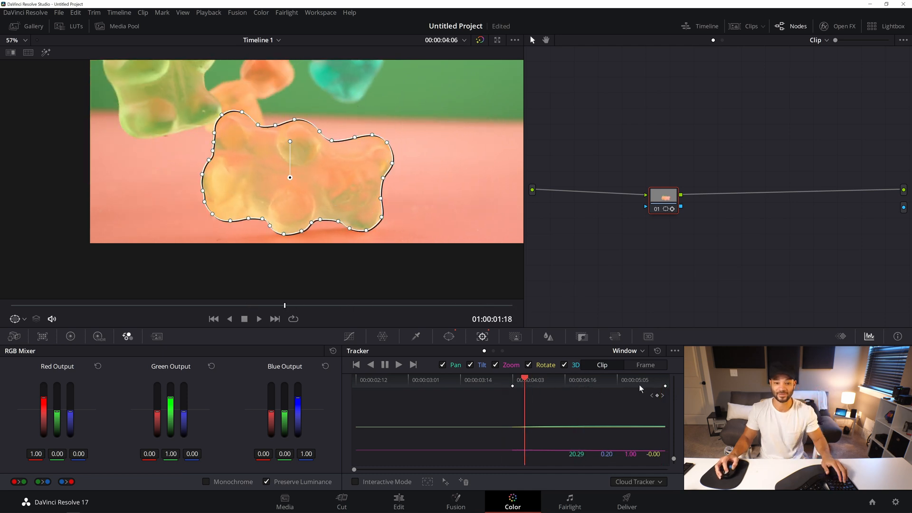
# At the clip's last frame, switch the tracker to Frame mode and fit the window to the bear's right side
pyautogui.click(664, 379)
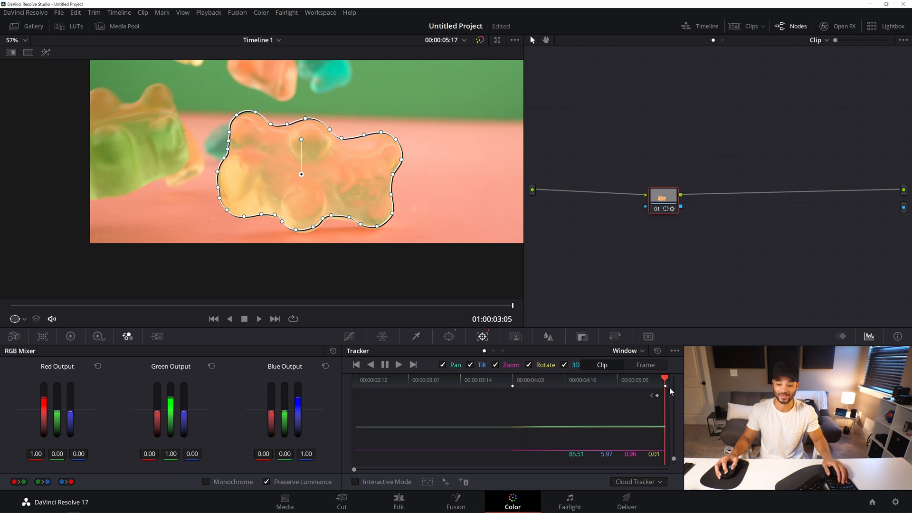
pyautogui.click(645, 364)
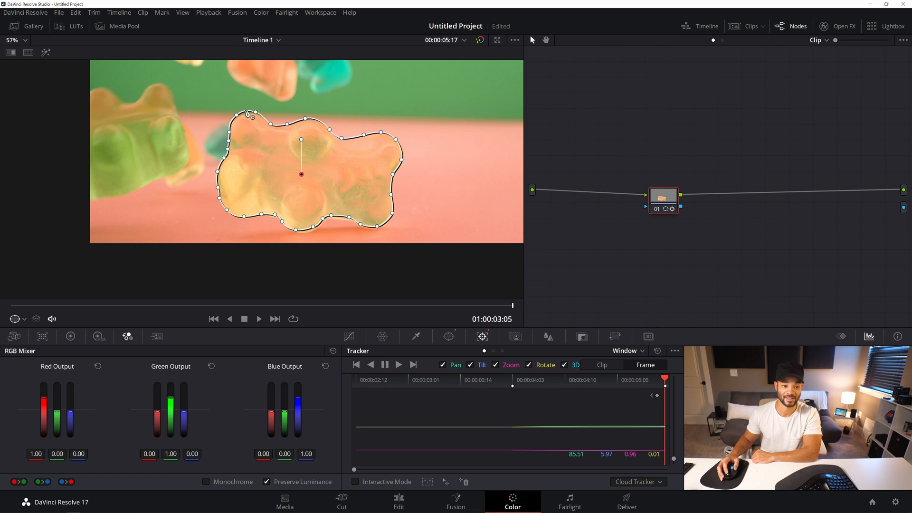
pyautogui.scroll(1, 237, 185)
pyautogui.scroll(3, 266, 190)
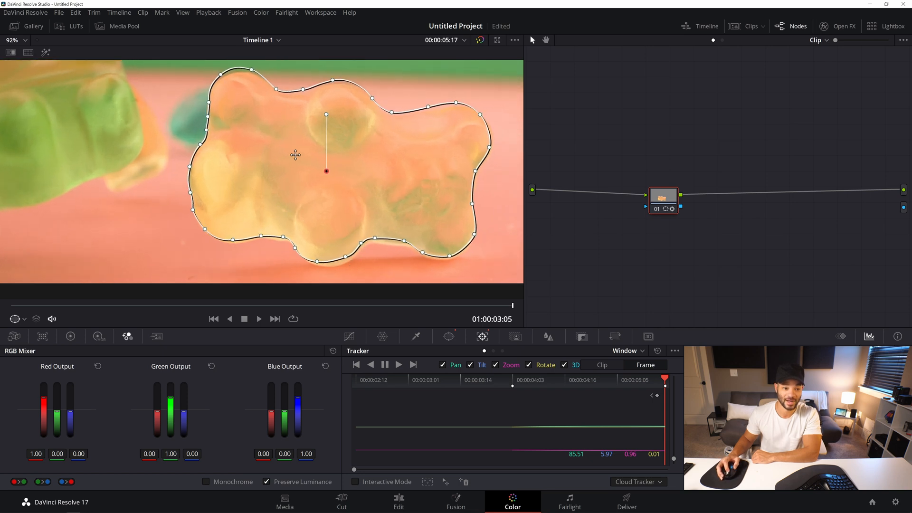
pyautogui.moveTo(458, 106); pyautogui.dragTo(475, 208)
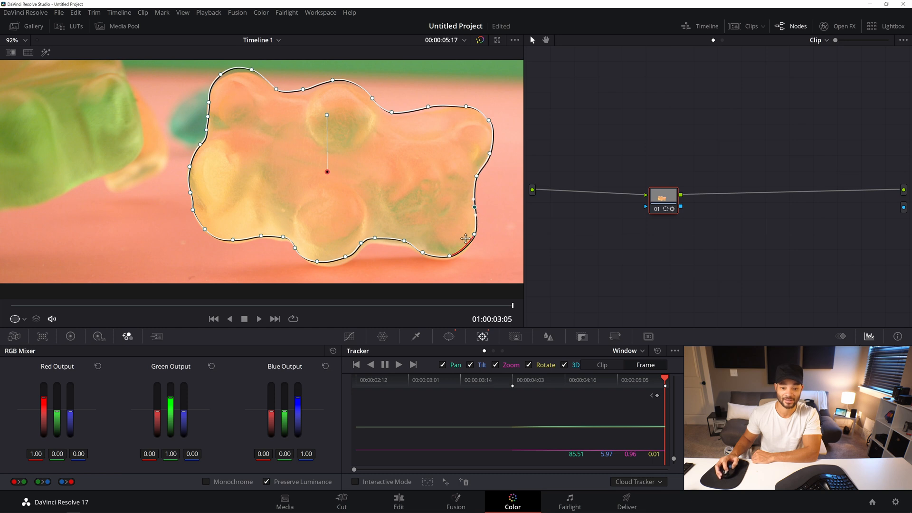
# Reshape the window along the bear's underside at the last frame, from the lower-right paw to the lower-left paw
pyautogui.click(450, 257)
pyautogui.moveTo(422, 253); pyautogui.dragTo(319, 266)
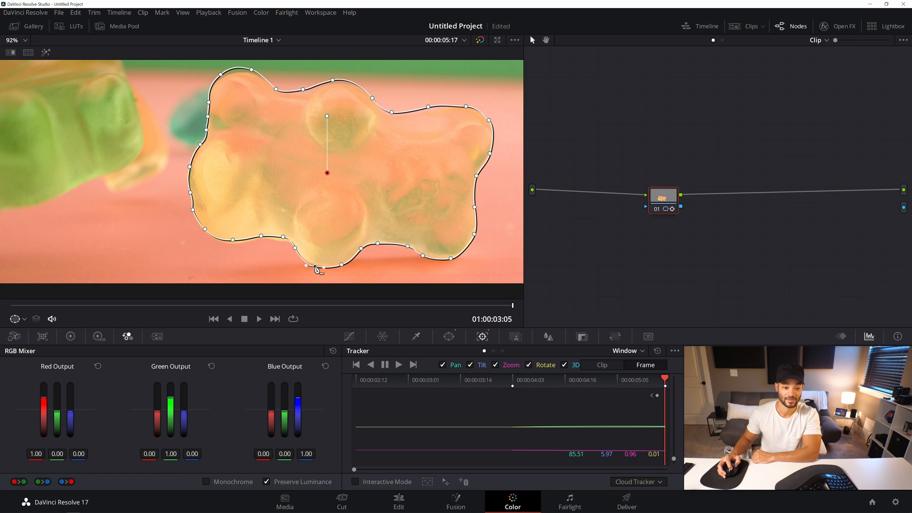
pyautogui.moveTo(282, 237); pyautogui.dragTo(233, 244)
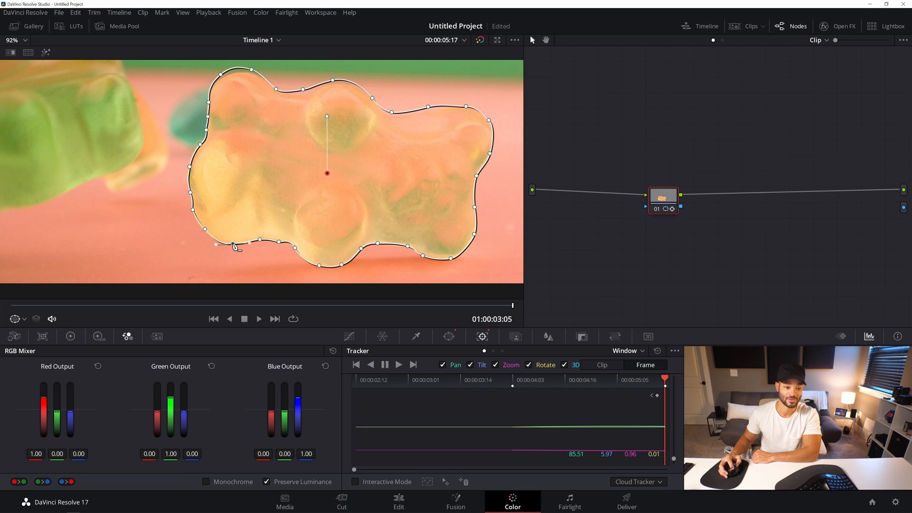
pyautogui.click(203, 230)
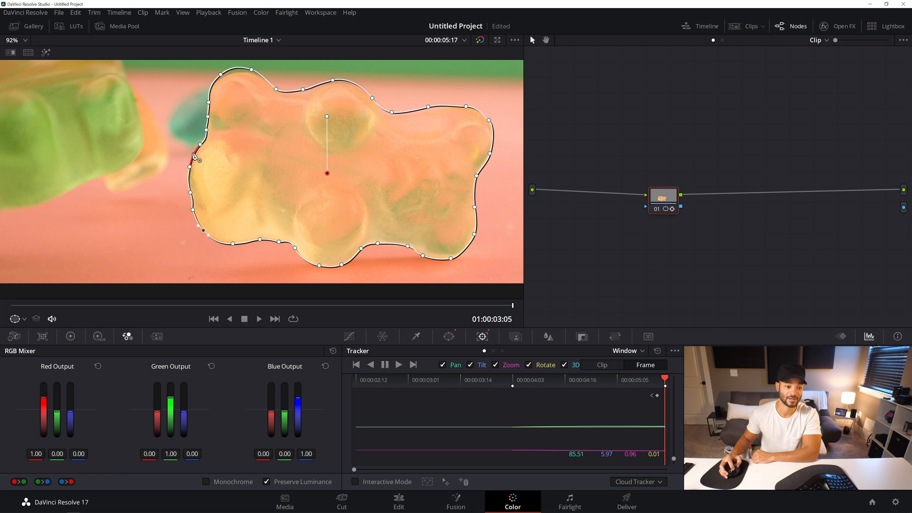
# Tighten the window over the bear's ear, top edge and upper-right paw, and refine the points on its upper-left side
pyautogui.moveTo(222, 76); pyautogui.dragTo(253, 75)
pyautogui.moveTo(332, 80); pyautogui.dragTo(303, 95)
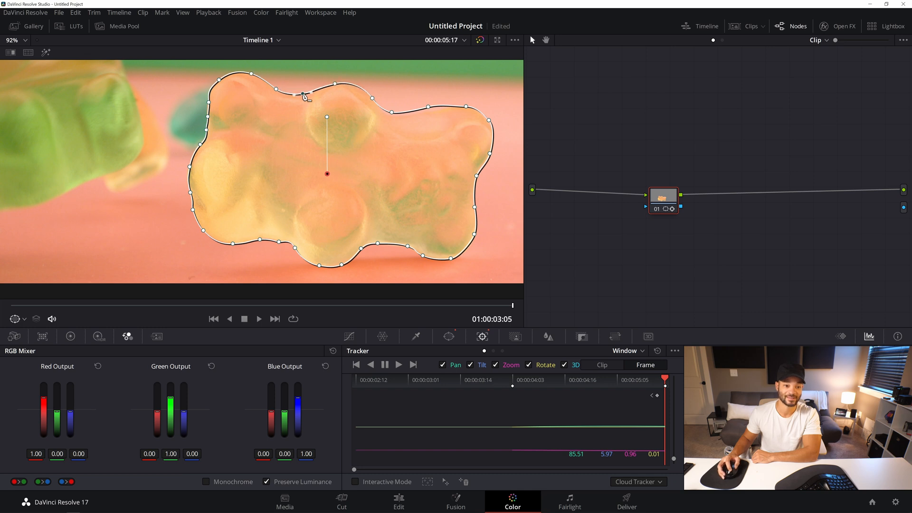
pyautogui.moveTo(393, 114); pyautogui.dragTo(493, 132)
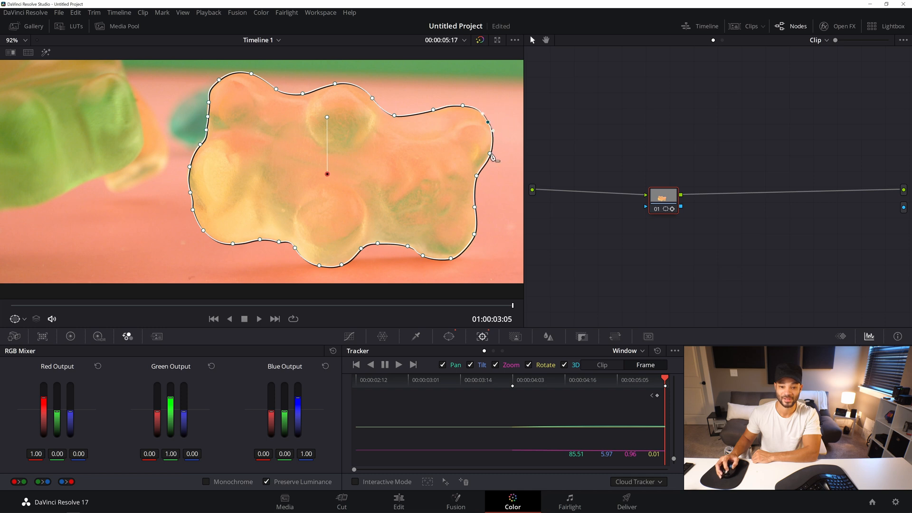
pyautogui.moveTo(208, 103); pyautogui.dragTo(207, 102)
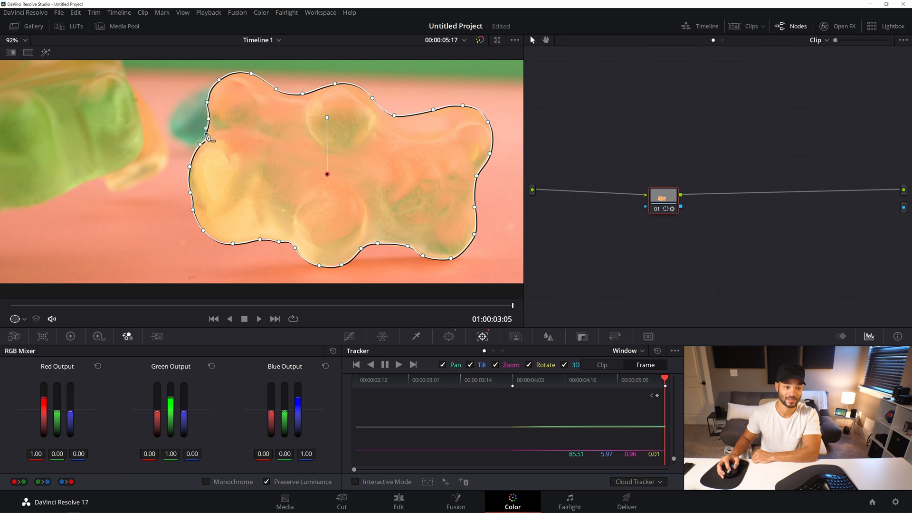
# Scrub back to the 00:00:04:03 keyframe, switch the tracker to Clip mode and track the window in reverse to the clip's start
pyautogui.scroll(-4, 224, 191)
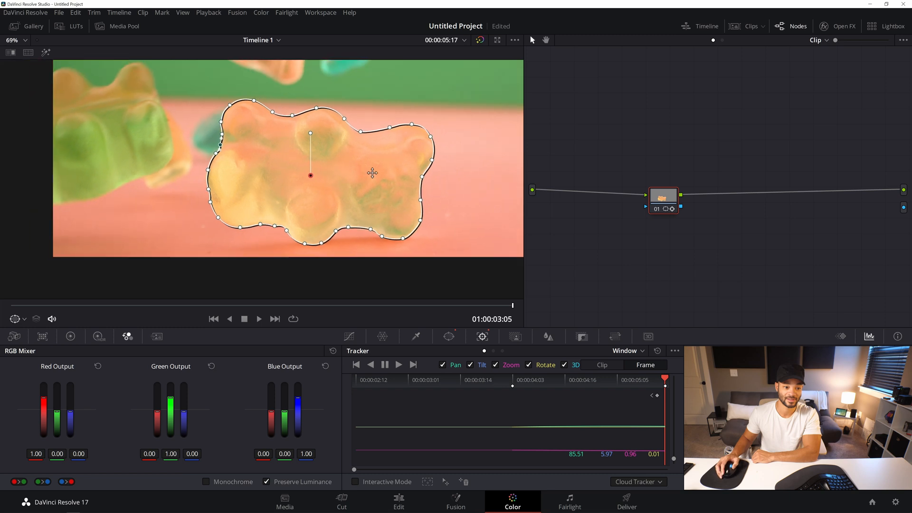
pyautogui.click(664, 382)
pyautogui.moveTo(664, 382); pyautogui.dragTo(540, 383)
pyautogui.moveTo(664, 387); pyautogui.dragTo(514, 385)
pyautogui.click(597, 366)
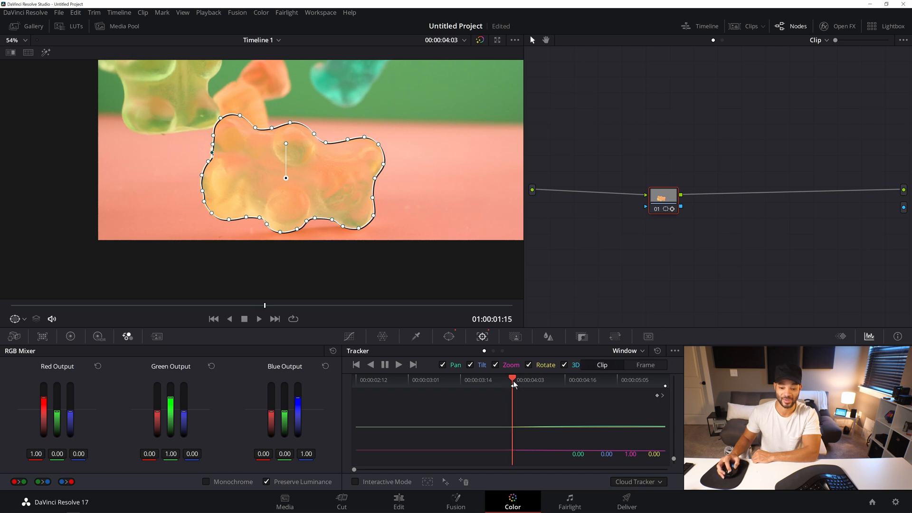
pyautogui.click(663, 395)
pyautogui.click(653, 395)
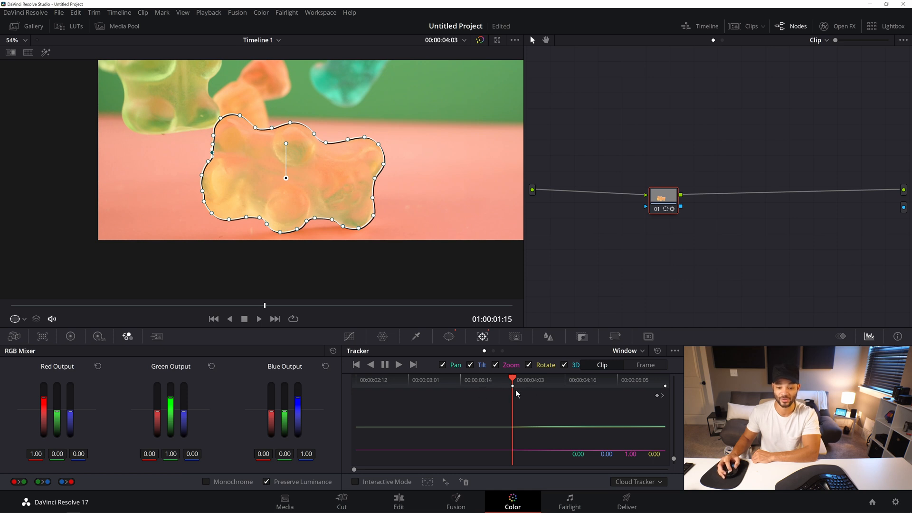
pyautogui.click(371, 366)
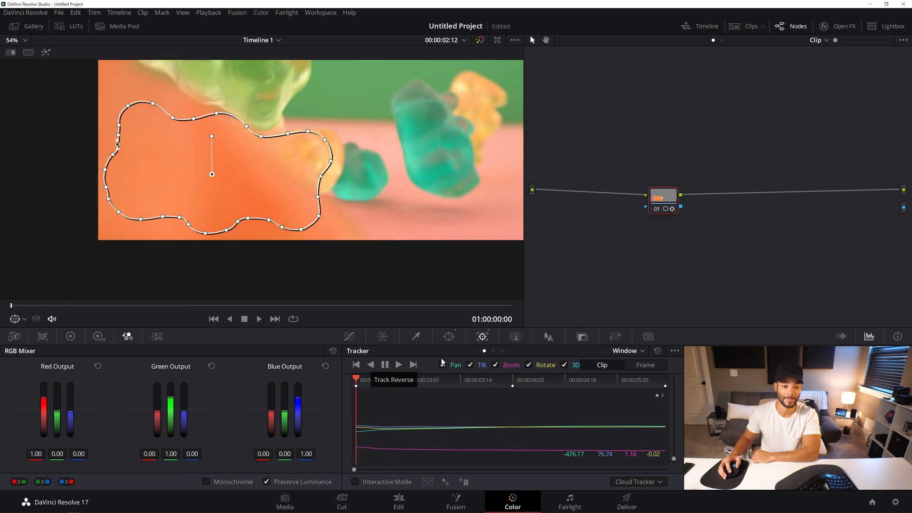
# At 00:00:03:14, switch to Frame mode, nudge the whole window slightly left and refit its points to the bear's left side
pyautogui.press('space')
pyautogui.moveTo(463, 383); pyautogui.dragTo(338, 382)
pyautogui.moveTo(433, 389); pyautogui.dragTo(461, 381)
pyautogui.click(646, 365)
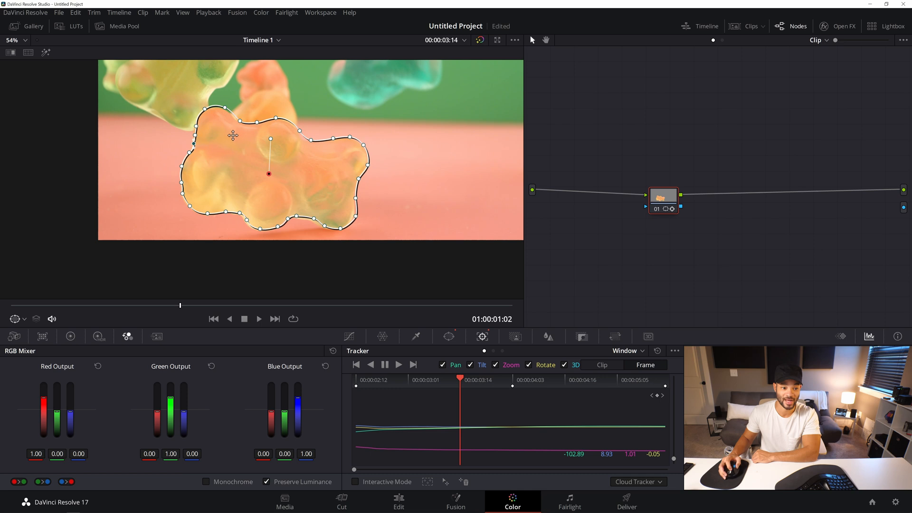
pyautogui.moveTo(233, 136); pyautogui.dragTo(231, 136)
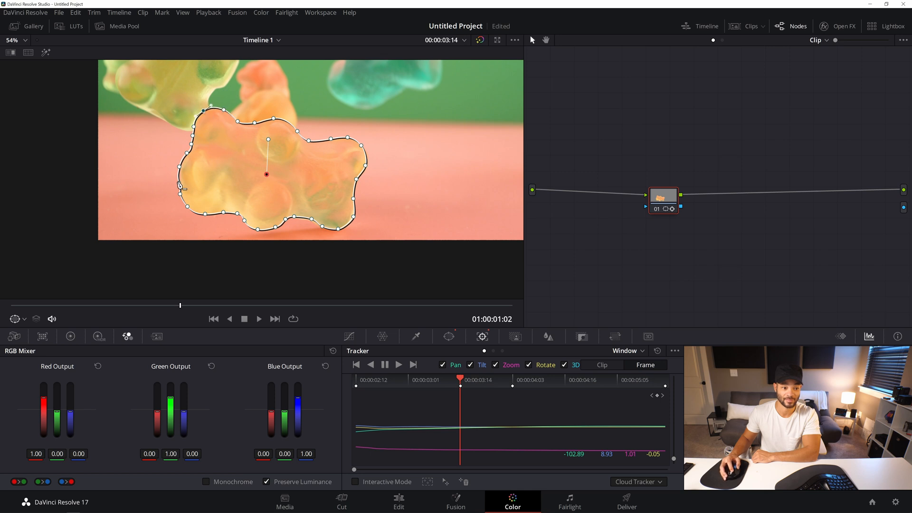
pyautogui.moveTo(179, 183); pyautogui.dragTo(181, 167)
# Scrub back and forth through the tracked clip to examine how well the window follows the bear
pyautogui.moveTo(457, 380); pyautogui.dragTo(541, 383)
pyautogui.scroll(-2, 429, 234)
pyautogui.scroll(-3, 430, 234)
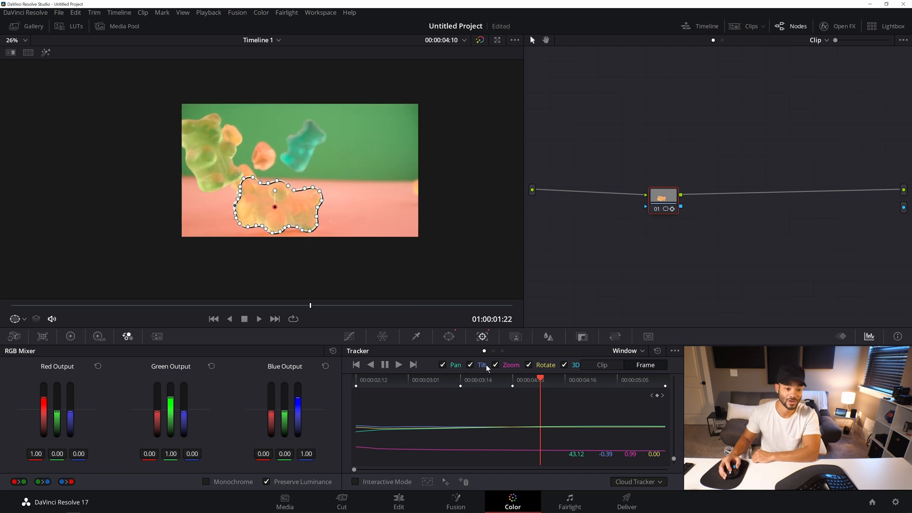
pyautogui.moveTo(541, 380); pyautogui.dragTo(378, 385)
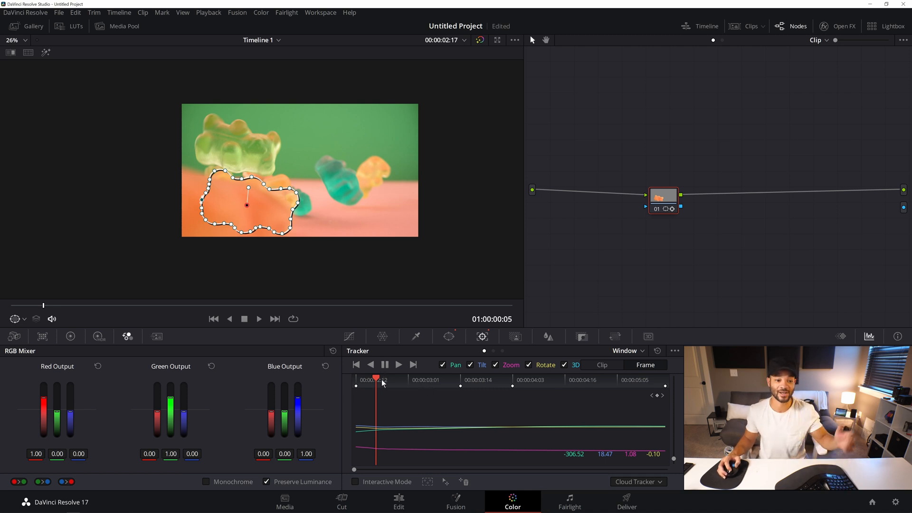
pyautogui.moveTo(379, 378); pyautogui.dragTo(481, 380)
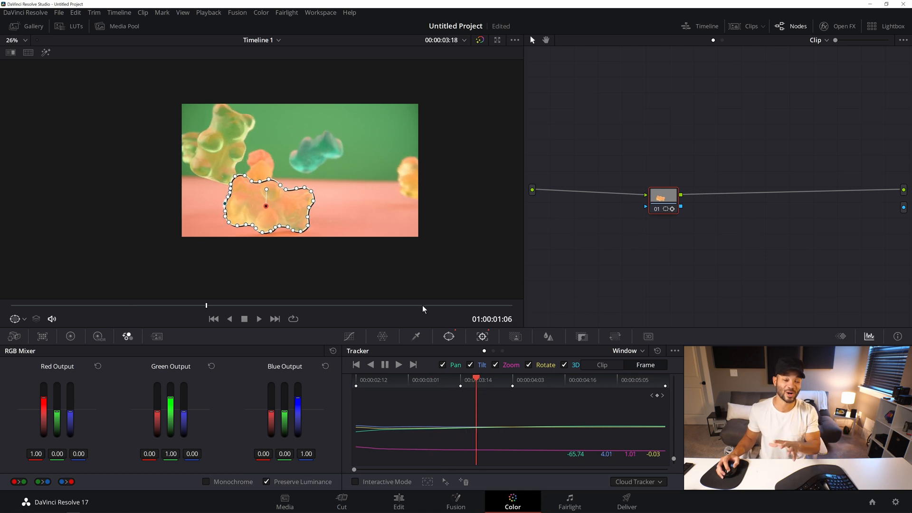
# Check the window's fit around the bear between 00:00:03:17 and 00:00:04:23 in a closer view
pyautogui.scroll(5, 254, 217)
pyautogui.moveTo(479, 376); pyautogui.dragTo(593, 380)
pyautogui.scroll(-3, 302, 247)
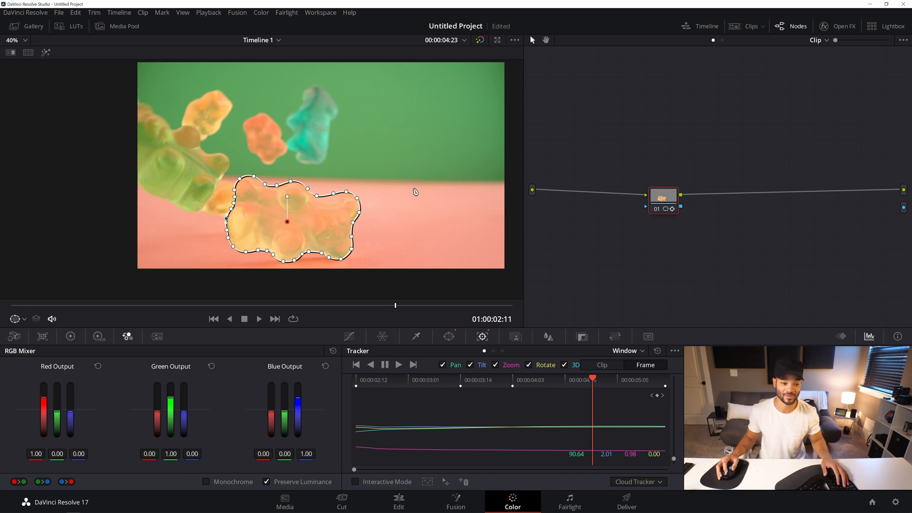
pyautogui.moveTo(614, 380); pyautogui.dragTo(581, 379)
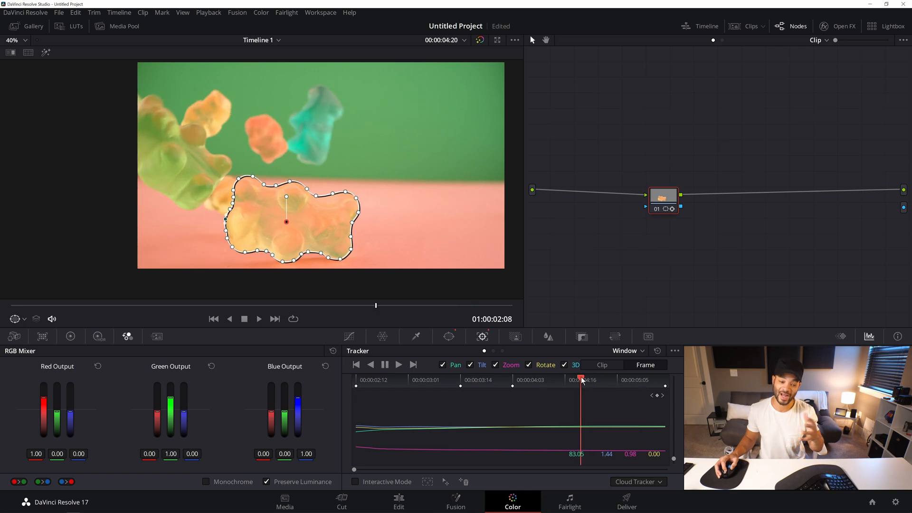
pyautogui.moveTo(580, 378); pyautogui.dragTo(472, 379)
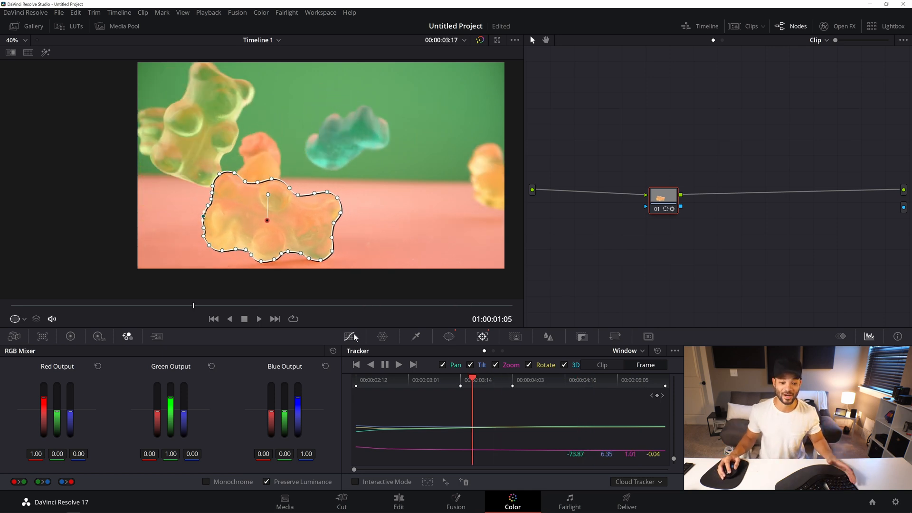
# Switch the tracker back to Clip mode and connect node 01's alpha output to the node graph's alpha output
pyautogui.click(610, 365)
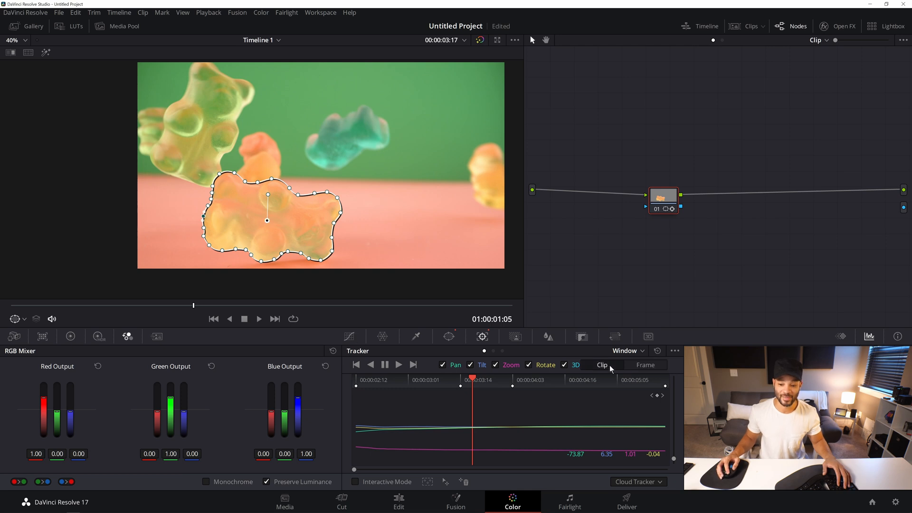
pyautogui.click(450, 337)
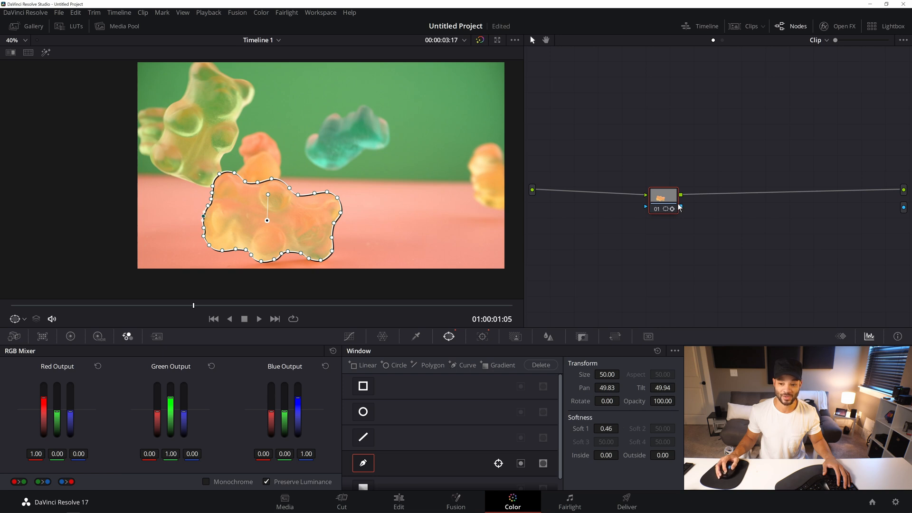
pyautogui.moveTo(901, 206); pyautogui.dragTo(903, 207)
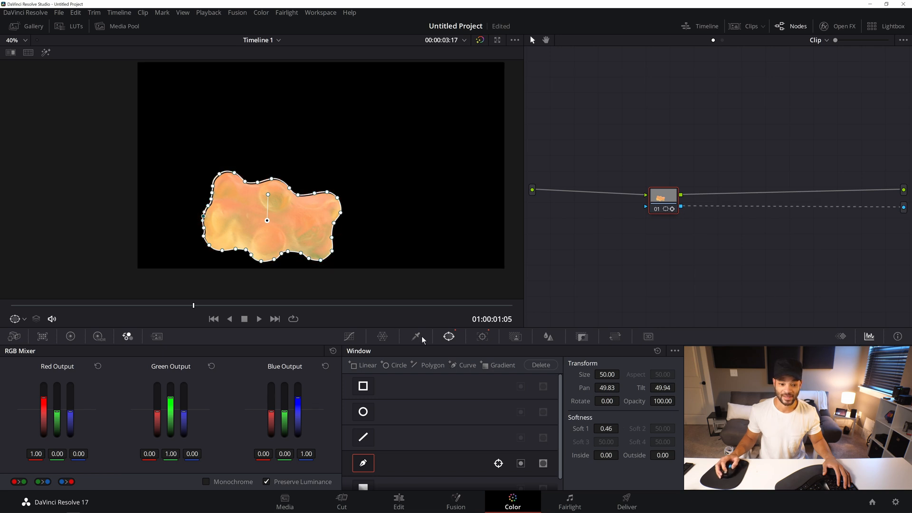
# Set the window's Soft 1 to 0.26 and check the bear's cut-out edge without the window outline
pyautogui.click(349, 337)
pyautogui.click(449, 337)
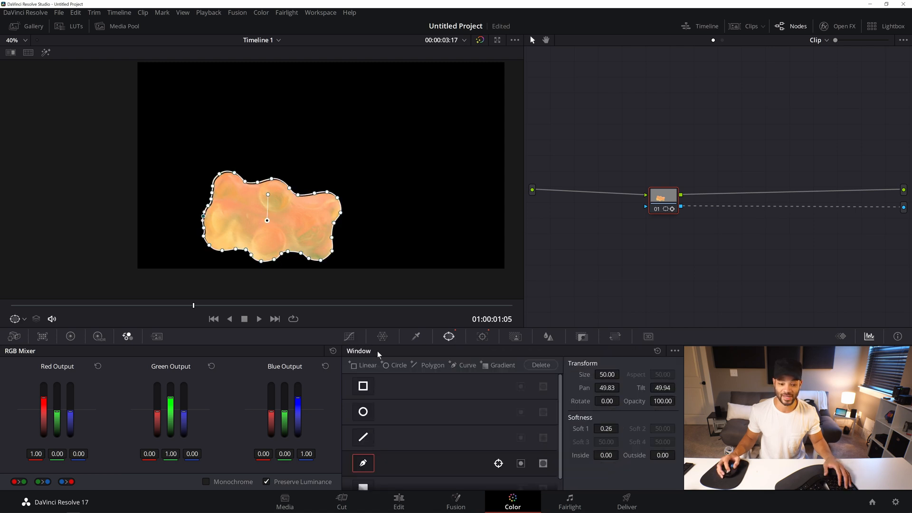
pyautogui.click(350, 337)
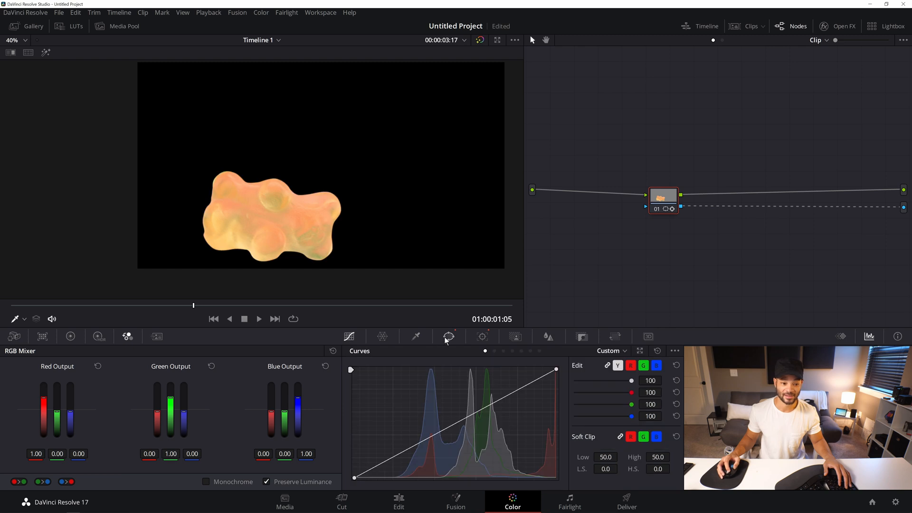
# On the Edit page, re-enable track V1, move the masked bear clip from V2 to V3 and return the playhead to the start
pyautogui.click(398, 499)
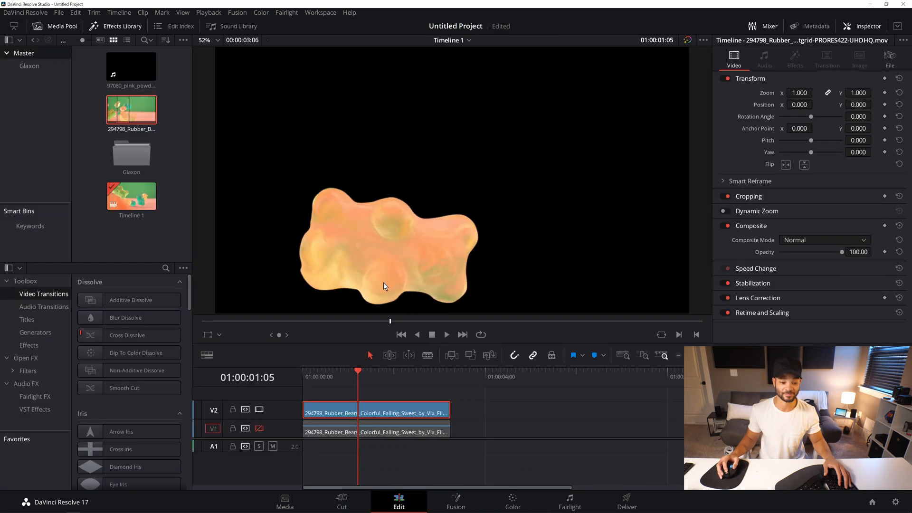
pyautogui.click(260, 429)
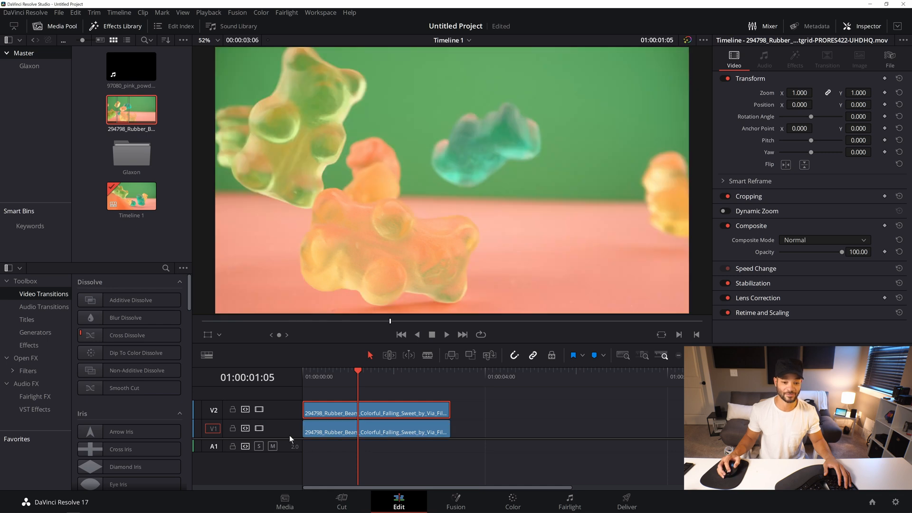
pyautogui.moveTo(287, 437); pyautogui.dragTo(288, 459)
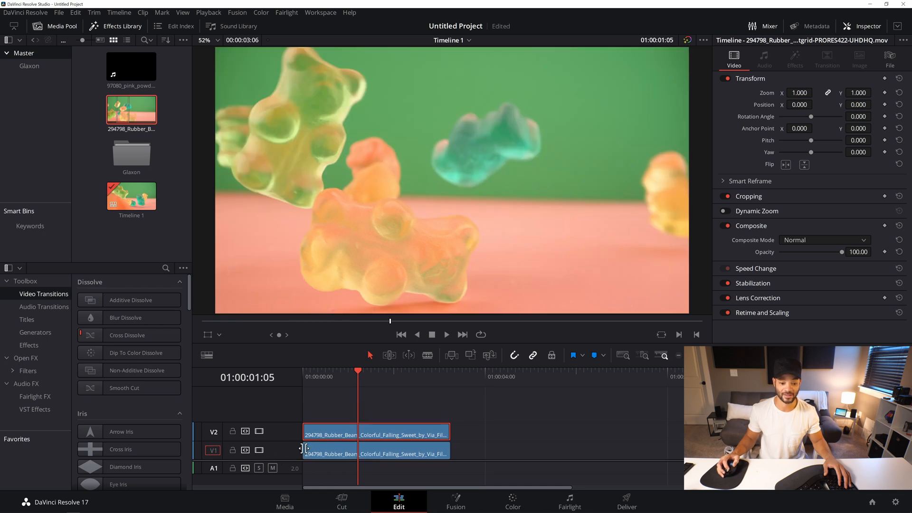
pyautogui.moveTo(325, 425); pyautogui.dragTo(336, 411)
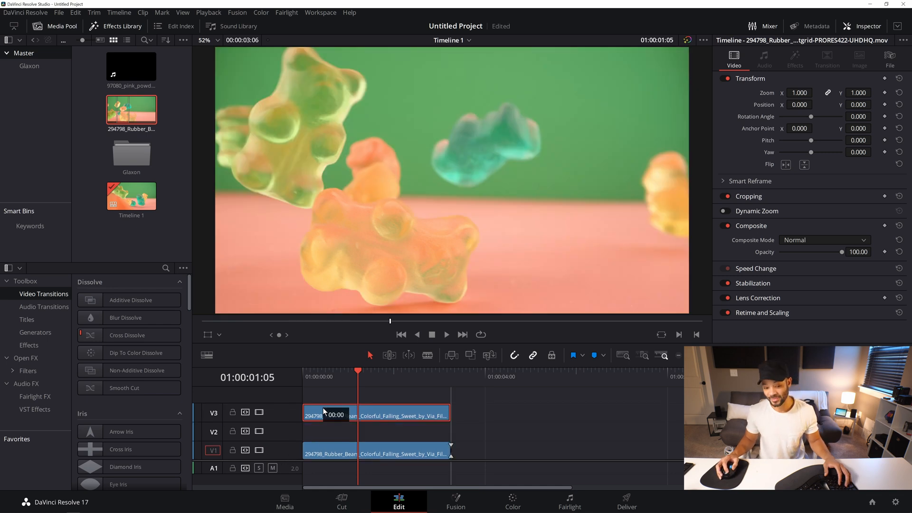
pyautogui.moveTo(308, 377)
pyautogui.mouseDown()
pyautogui.moveTo(421, 387)
pyautogui.moveTo(301, 388)
pyautogui.mouseUp()
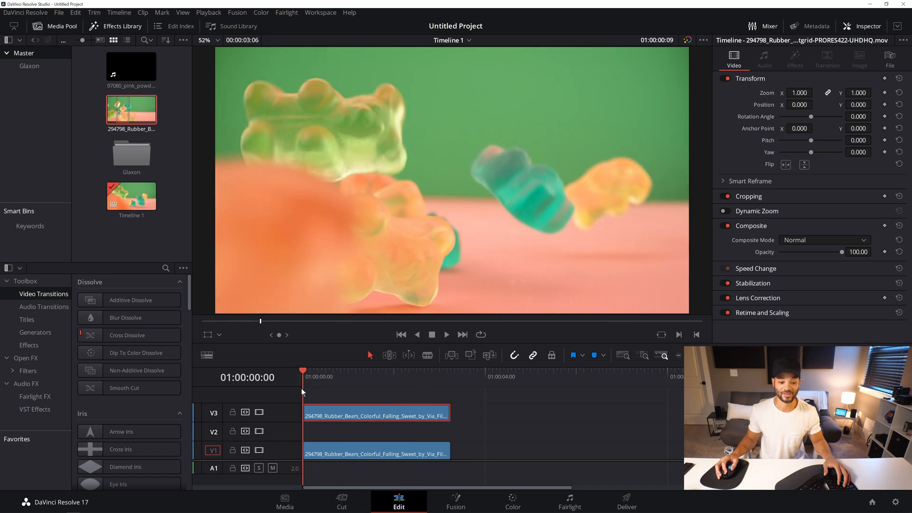
# Create a new Fusion composition clip named EXPLODING TEXT in the media pool
pyautogui.rightClick(135, 232)
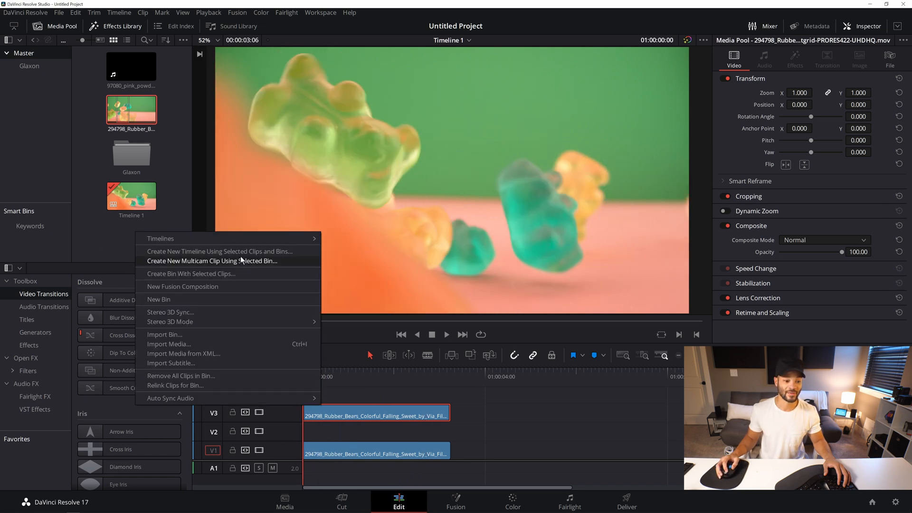
pyautogui.click(236, 286)
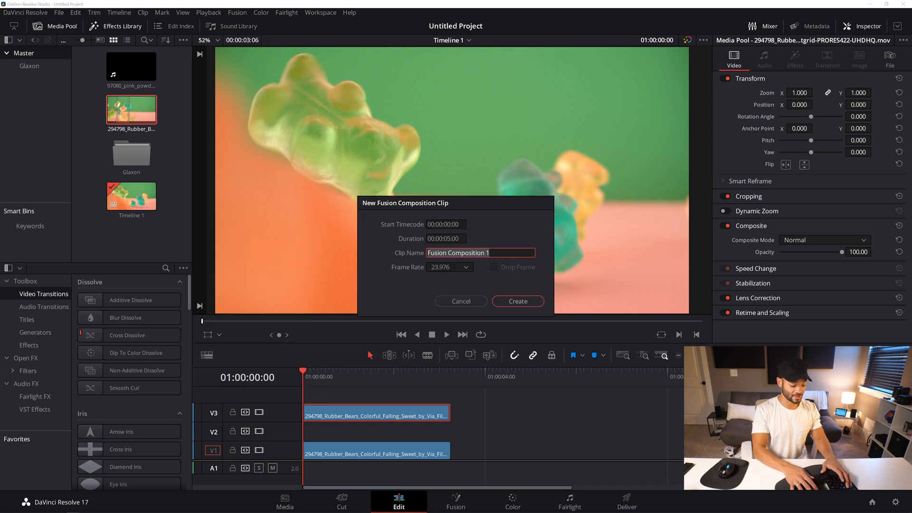
pyautogui.hotkey('ctrl', 'a')
pyautogui.write('EXPLODING TEXT')
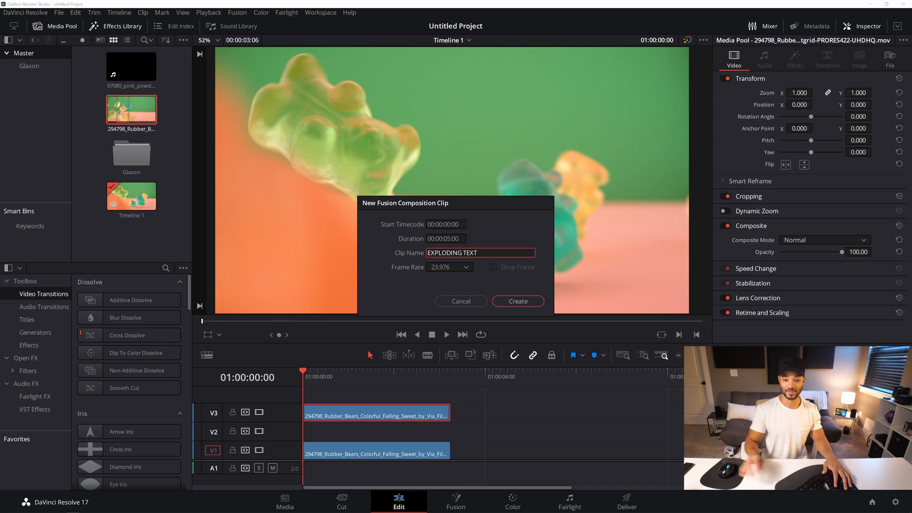
pyautogui.click(519, 302)
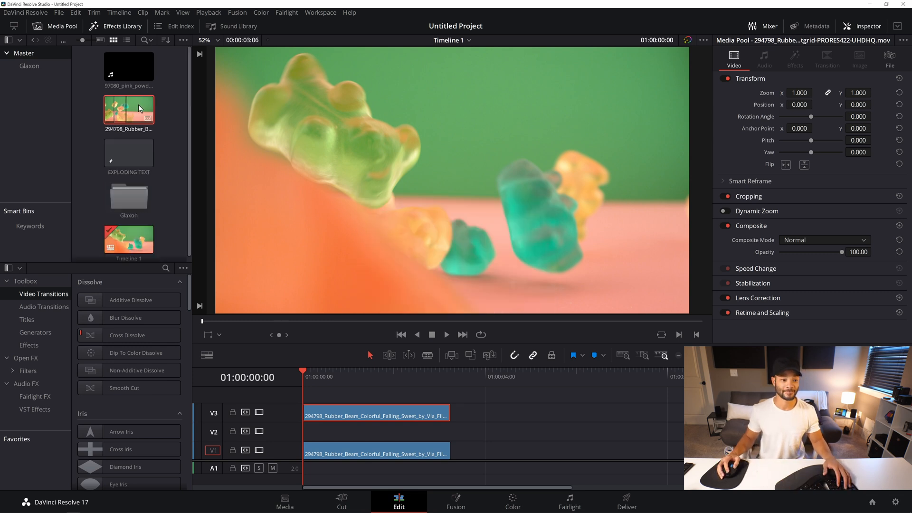
# Place the EXPLODING TEXT composition on V2 at the timeline start, between the two bear clips
pyautogui.click(145, 151)
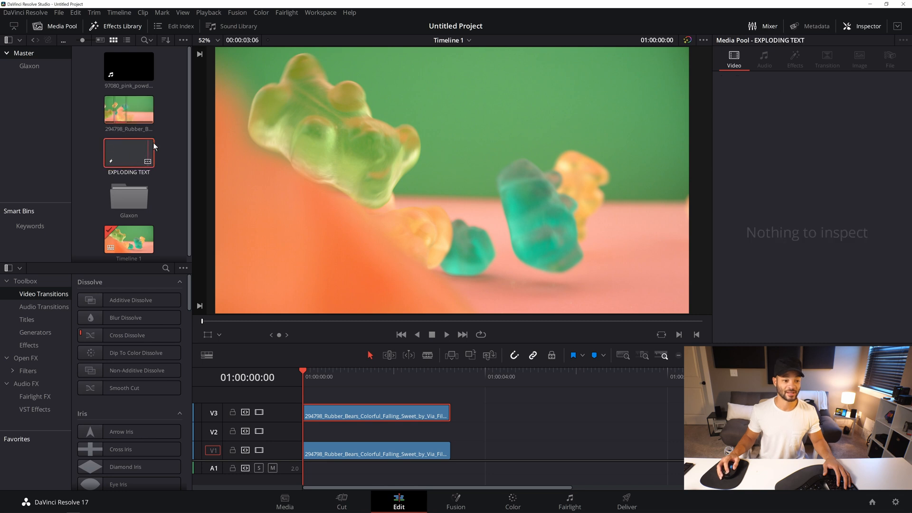
pyautogui.moveTo(126, 149); pyautogui.dragTo(295, 429)
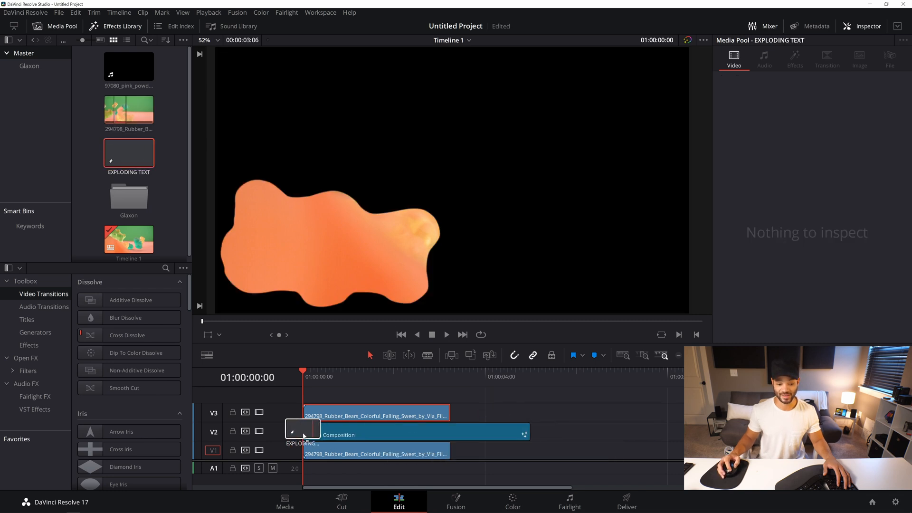
pyautogui.click(381, 437)
# Move the playhead to 01:00:02:04 and open the V2 composition on the Fusion page
pyautogui.moveTo(317, 379); pyautogui.dragTo(403, 391)
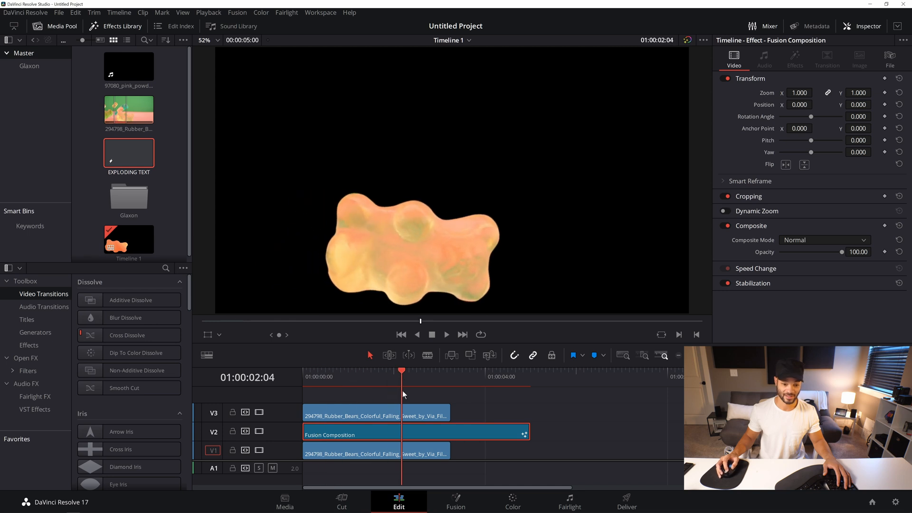
pyautogui.rightClick(390, 425)
pyautogui.click(426, 362)
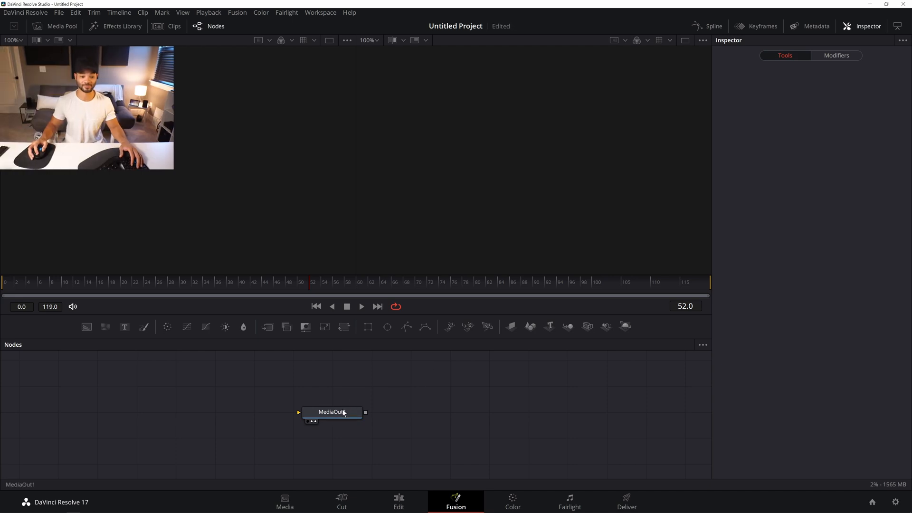
# Add three Text+ nodes combined through two Merge nodes, and connect Merge2 to MediaOut1 placed further along the flow
pyautogui.moveTo(343, 410); pyautogui.dragTo(457, 402)
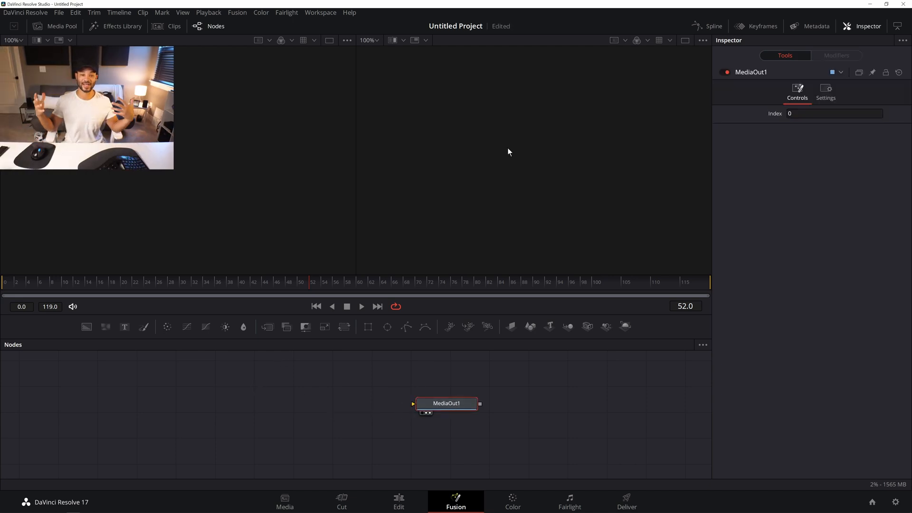
pyautogui.click(241, 402)
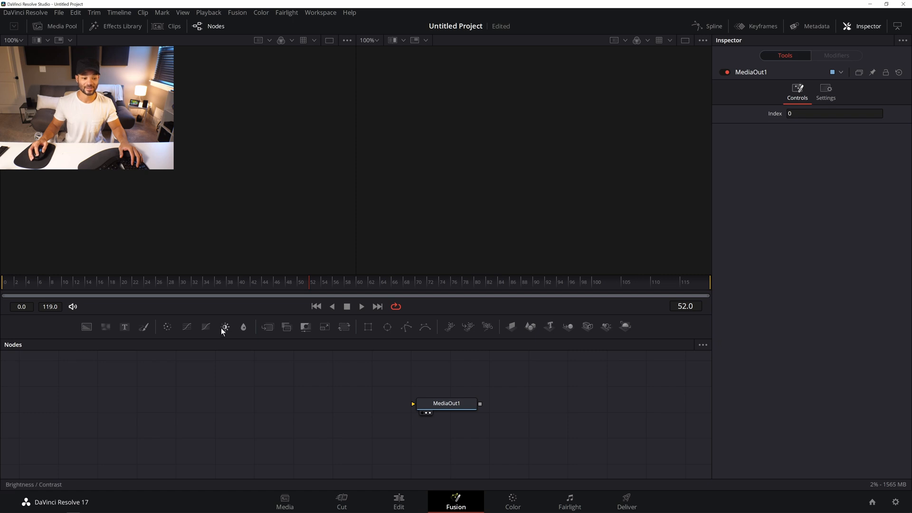
pyautogui.click(127, 327)
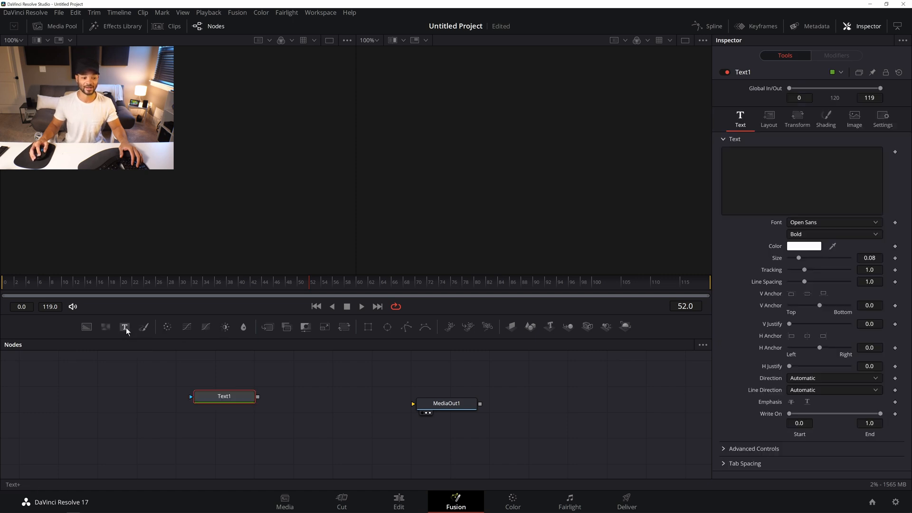
pyautogui.click(126, 327)
pyautogui.click(126, 327)
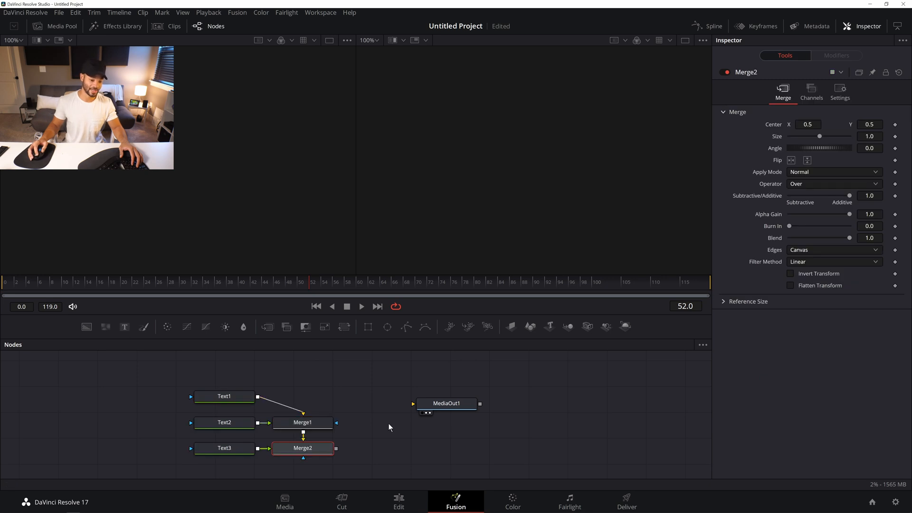
pyautogui.moveTo(459, 404); pyautogui.dragTo(563, 451)
pyautogui.moveTo(337, 449); pyautogui.dragTo(559, 449)
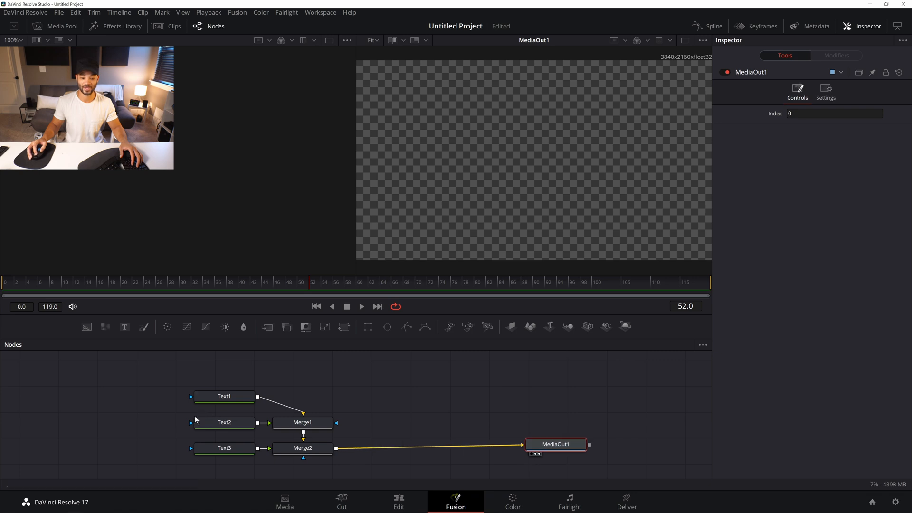
# Enter 20 as the text of the Text1 node
pyautogui.click(224, 401)
pyautogui.click(799, 178)
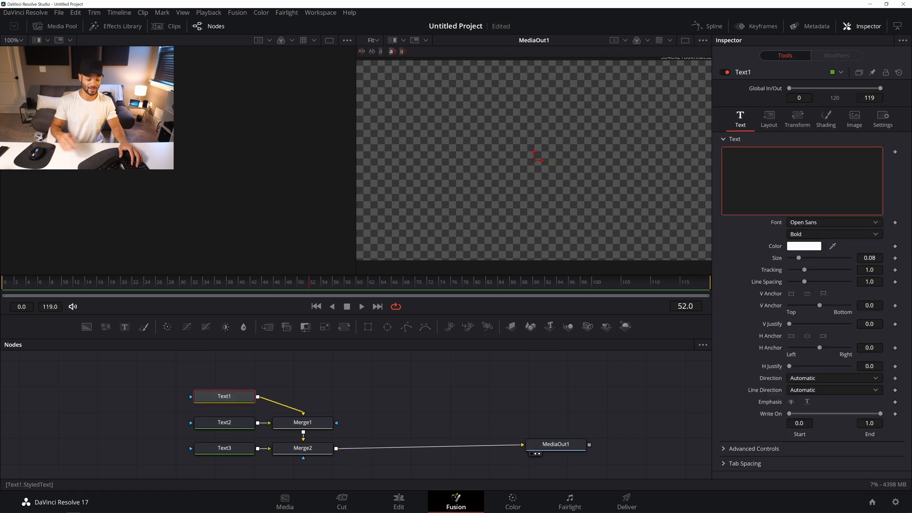
pyautogui.write('20')
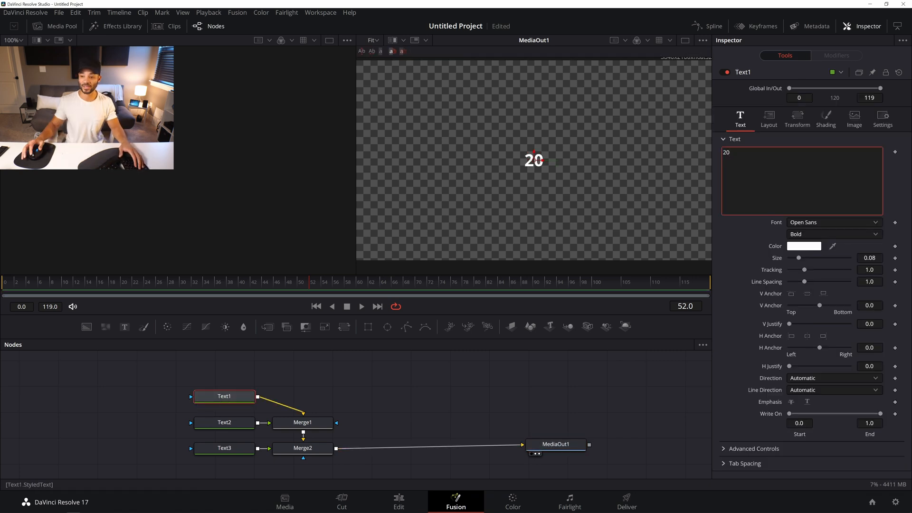
# Set Text1's font to Montserrat with the Black style
pyautogui.click(827, 221)
pyautogui.scroll(15, 857, 360)
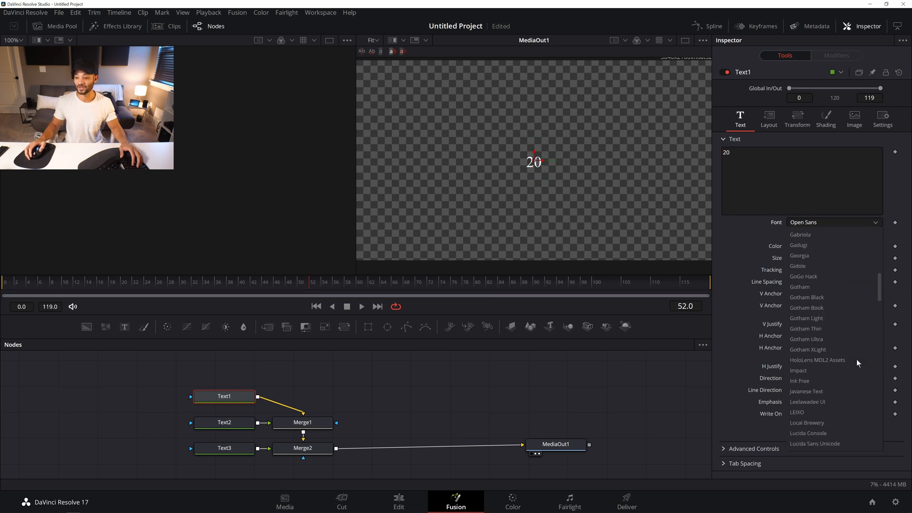
pyautogui.scroll(-12, 844, 313)
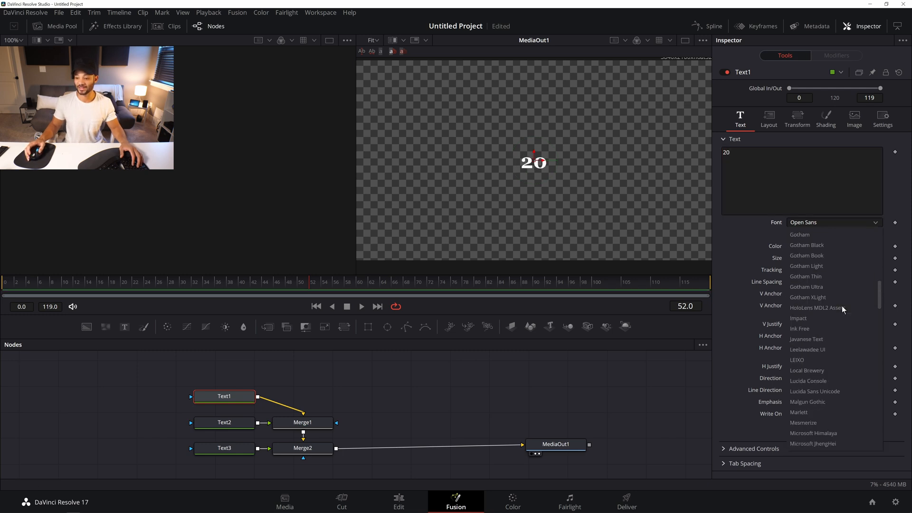
pyautogui.scroll(-2, 835, 402)
pyautogui.scroll(2, 831, 401)
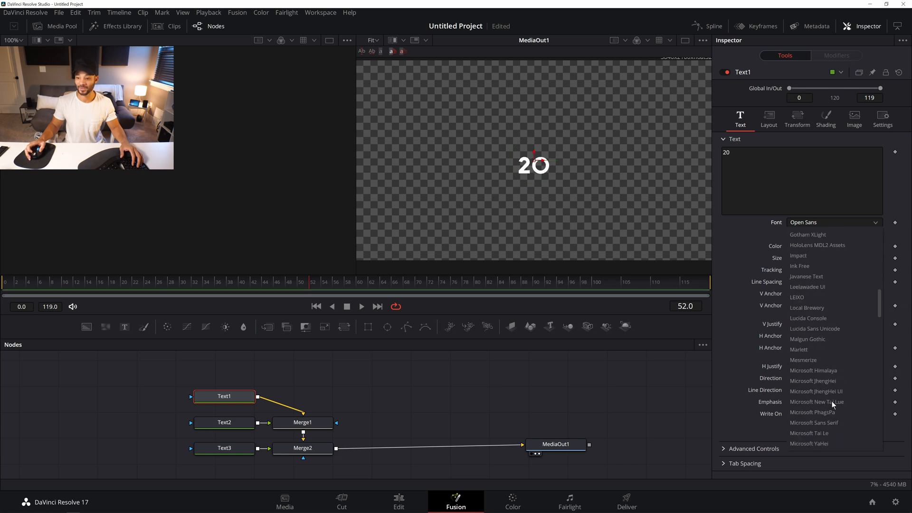
pyautogui.scroll(-3, 830, 360)
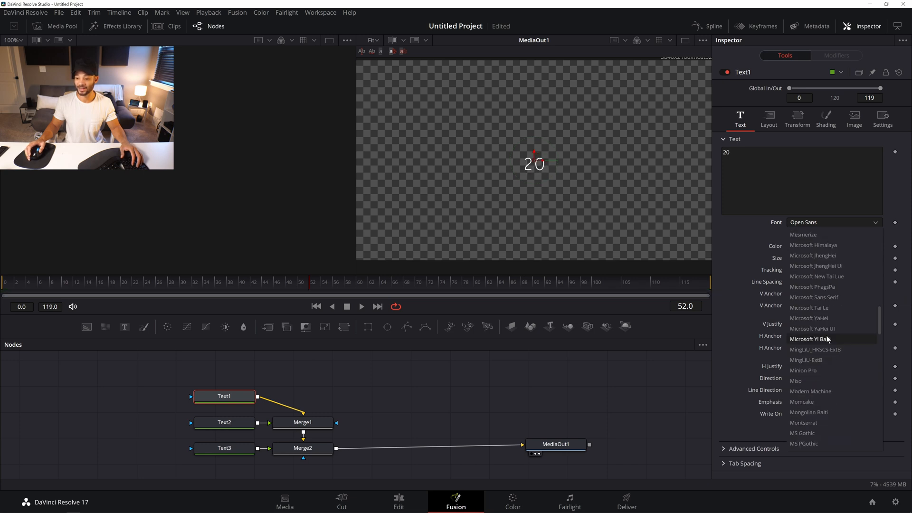
pyautogui.click(823, 391)
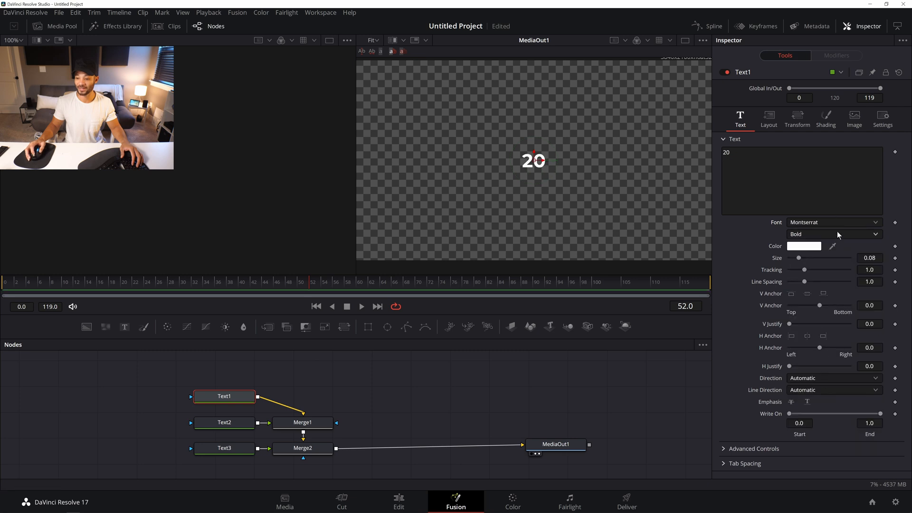
pyautogui.click(837, 234)
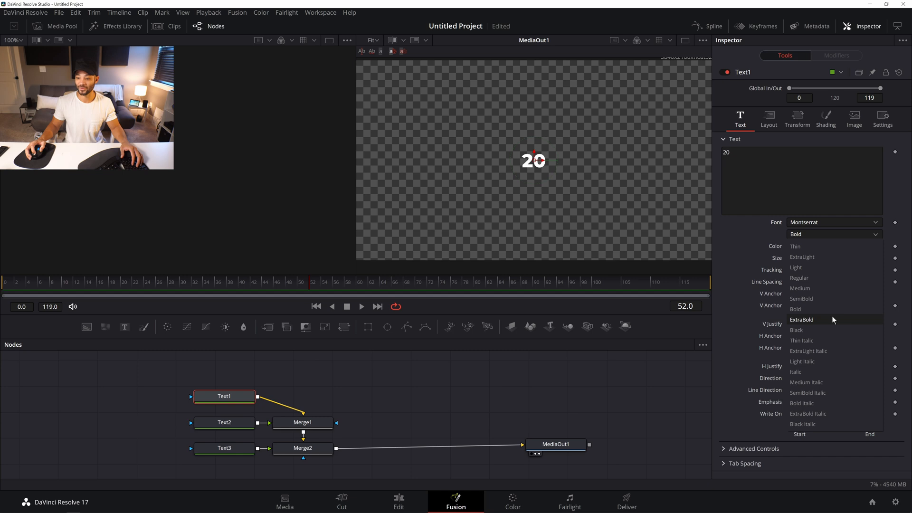
pyautogui.click(826, 328)
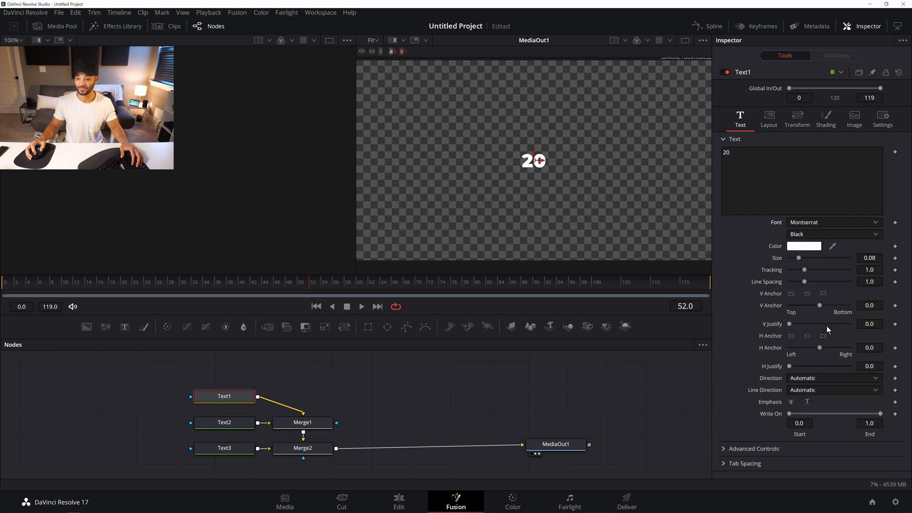
# Enlarge Text1 to a size of about 0.3951 and move it up into the upper half of the frame
pyautogui.moveTo(870, 258); pyautogui.dragTo(896, 258)
pyautogui.moveTo(536, 160); pyautogui.dragTo(536, 120)
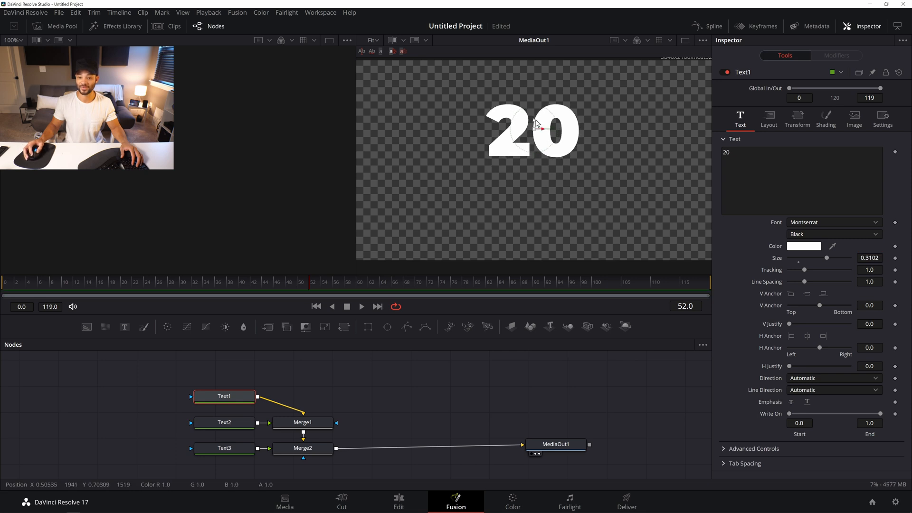
pyautogui.moveTo(870, 258); pyautogui.dragTo(875, 258)
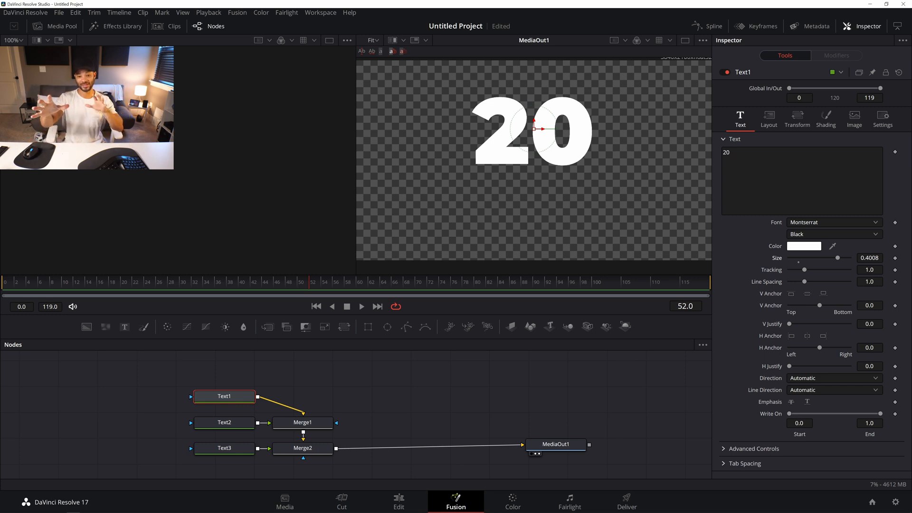
pyautogui.moveTo(870, 258); pyautogui.dragTo(867, 258)
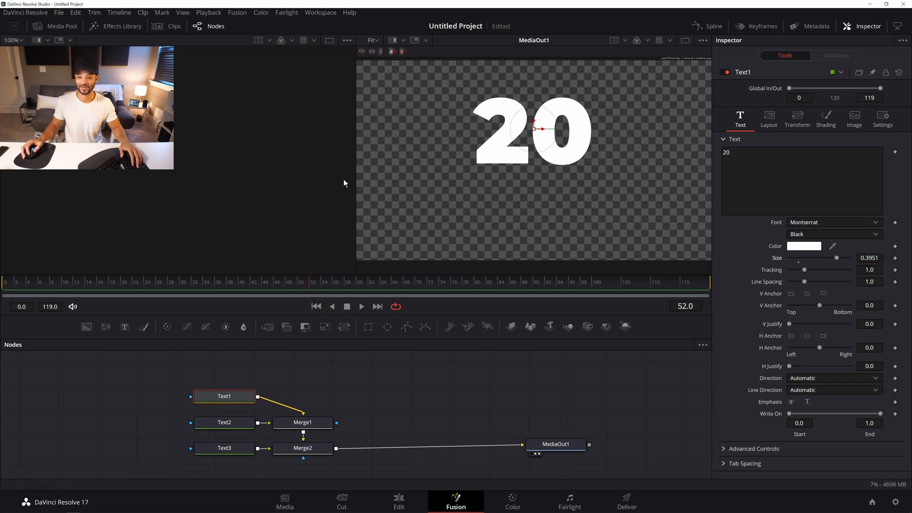
# Enter AMINO as the text of the Text2 node
pyautogui.click(236, 425)
pyautogui.click(775, 160)
pyautogui.write('ANIM')
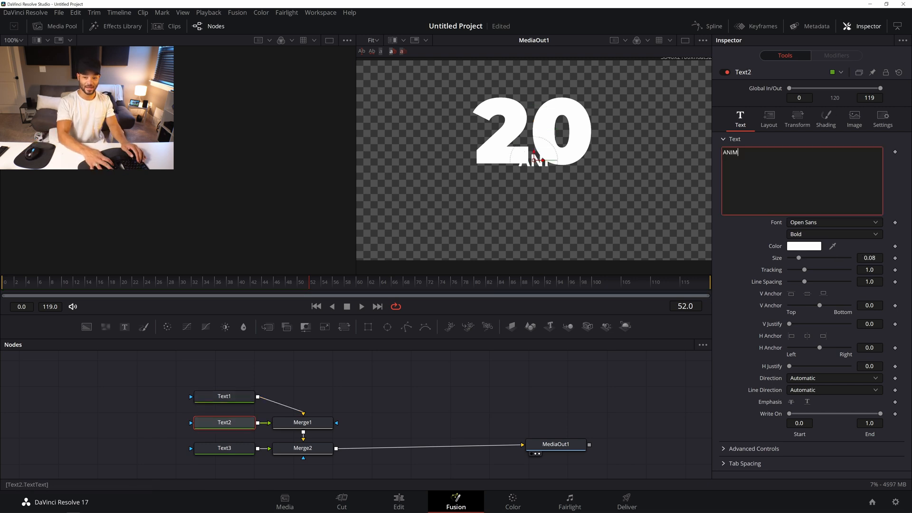
pyautogui.press('BackSpace')
pyautogui.press('BackSpace')
pyautogui.press('BackSpace')
pyautogui.write('MINO')
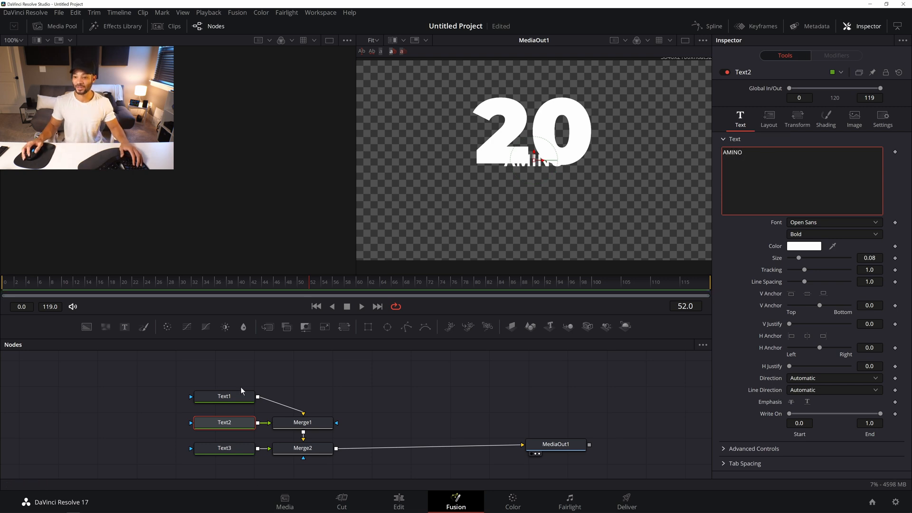
pyautogui.click(805, 139)
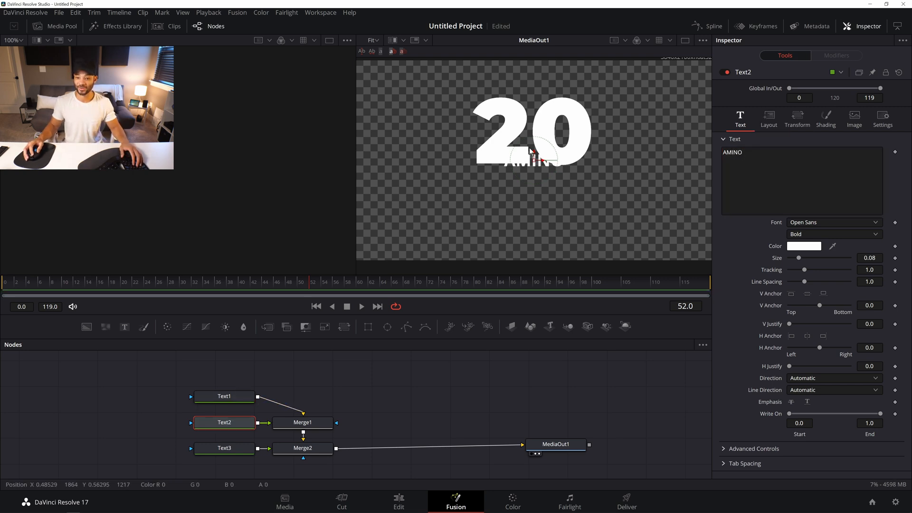
# Move the AMINO text below the 20 and set its font to Montserrat with the Black style
pyautogui.moveTo(534, 154); pyautogui.dragTo(534, 177)
pyautogui.click(834, 223)
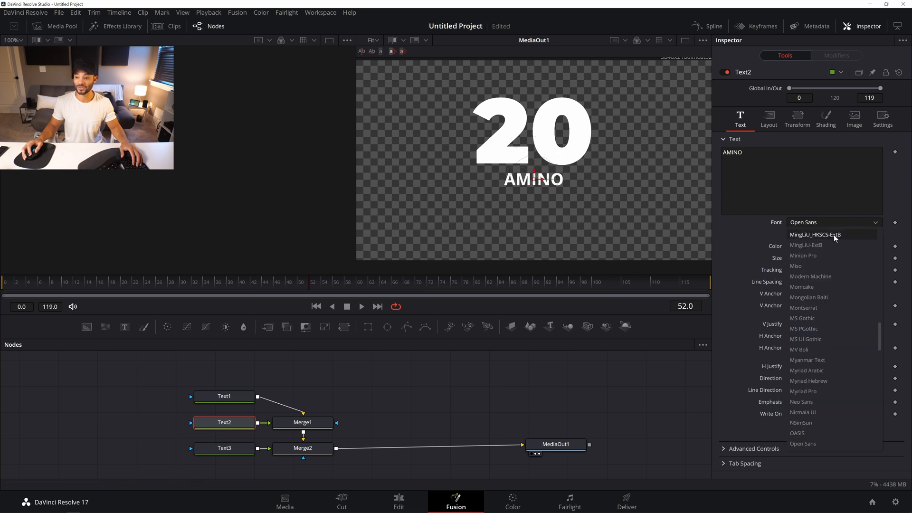
pyautogui.click(831, 308)
pyautogui.click(832, 235)
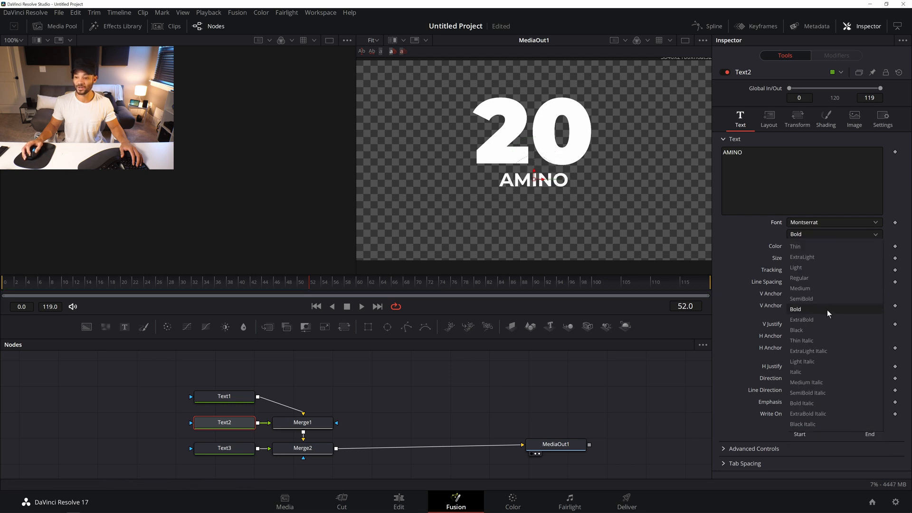
pyautogui.click(824, 329)
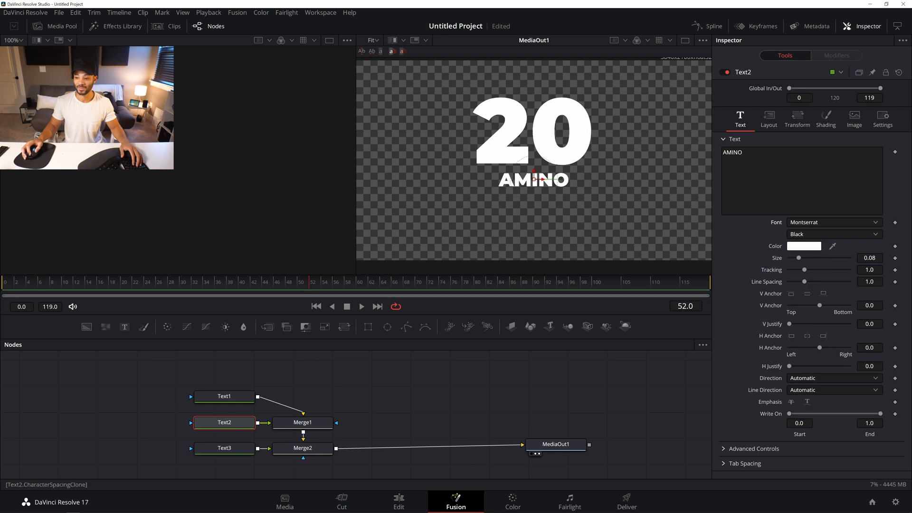
# Set Text2's size to about 0.1317 and its center Y to about 0.423 so AMINO sits directly under the 20
pyautogui.moveTo(870, 258); pyautogui.dragTo(891, 258)
pyautogui.click(767, 119)
pyautogui.moveTo(870, 163); pyautogui.dragTo(881, 164)
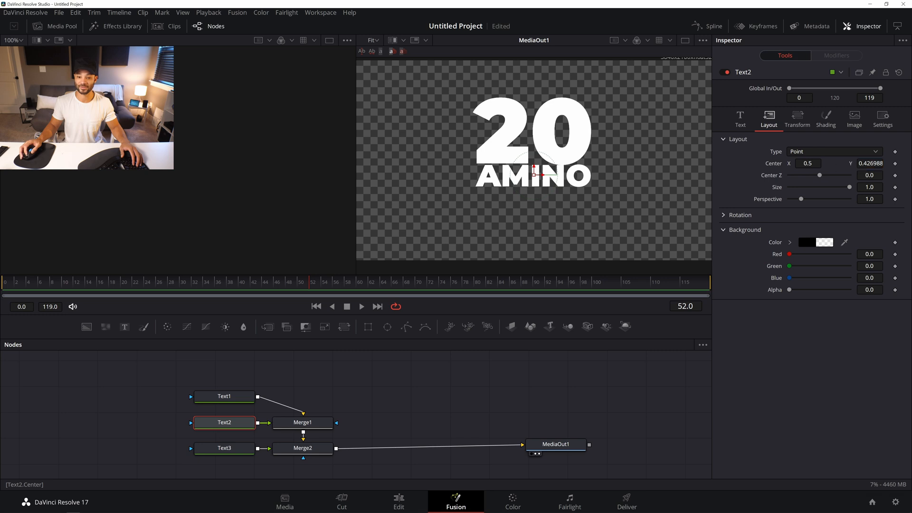
pyautogui.moveTo(880, 163); pyautogui.dragTo(878, 164)
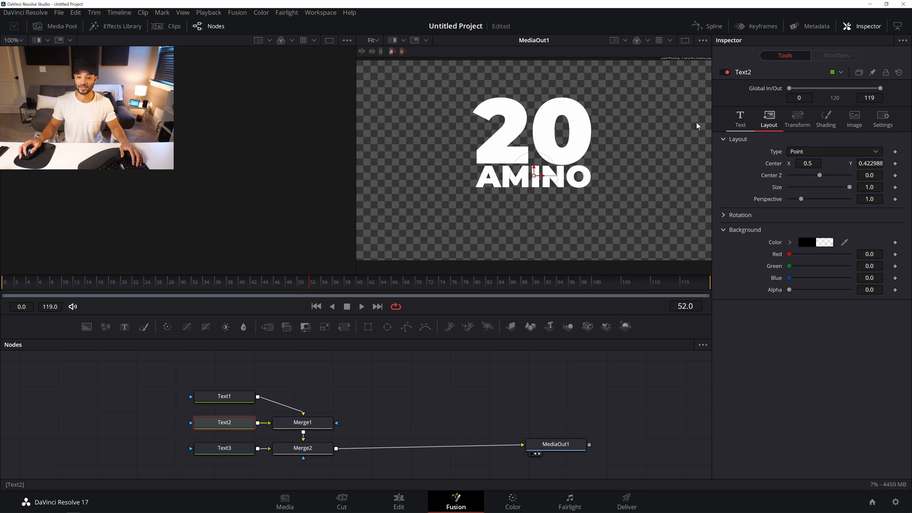
# Enter ACIDS as the text of the Text3 node and set its font to Montserrat Black
pyautogui.click(228, 448)
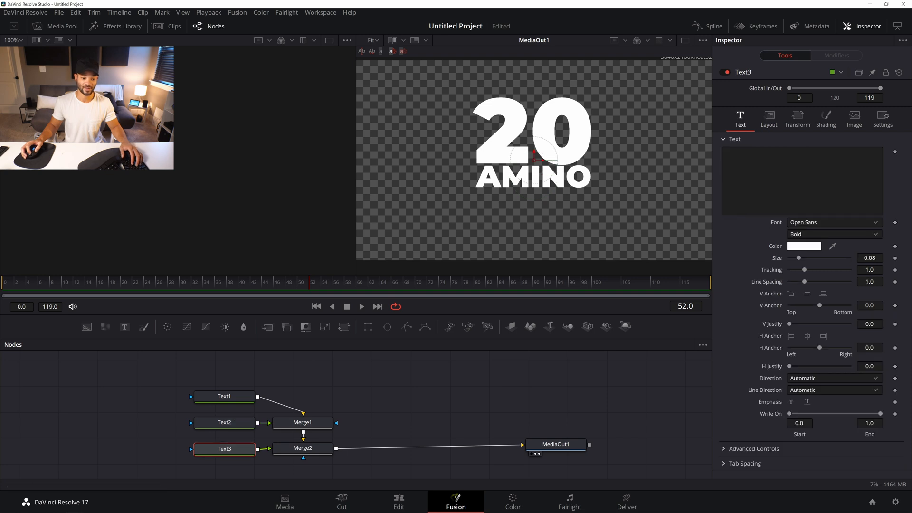
pyautogui.click(827, 212)
pyautogui.write('ACIDS')
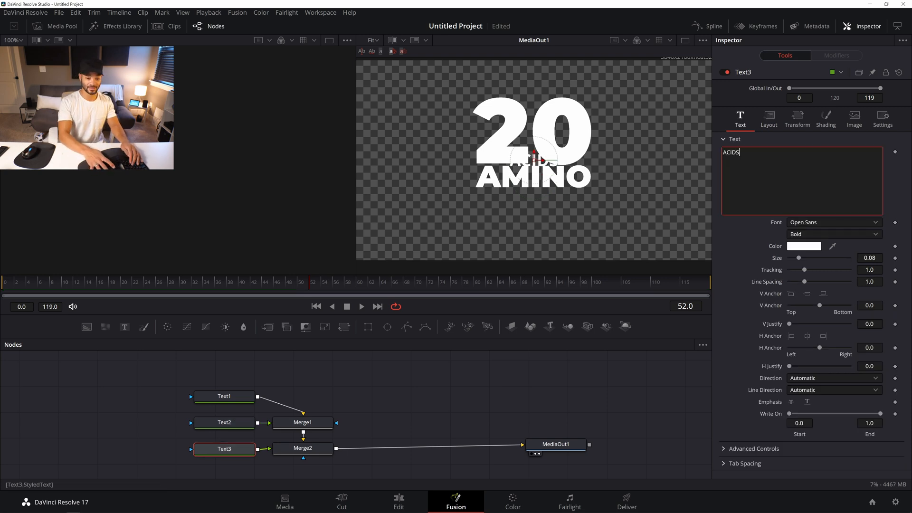
pyautogui.click(823, 221)
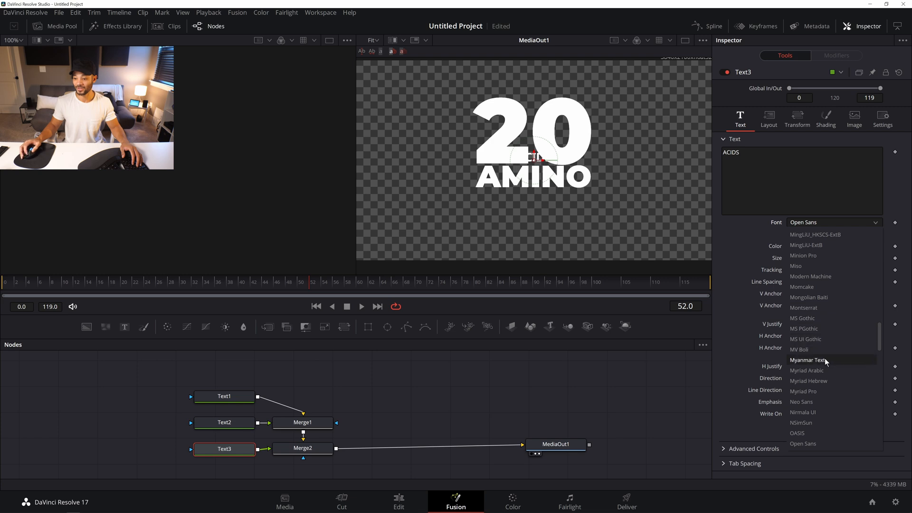
pyautogui.click(830, 307)
pyautogui.click(832, 233)
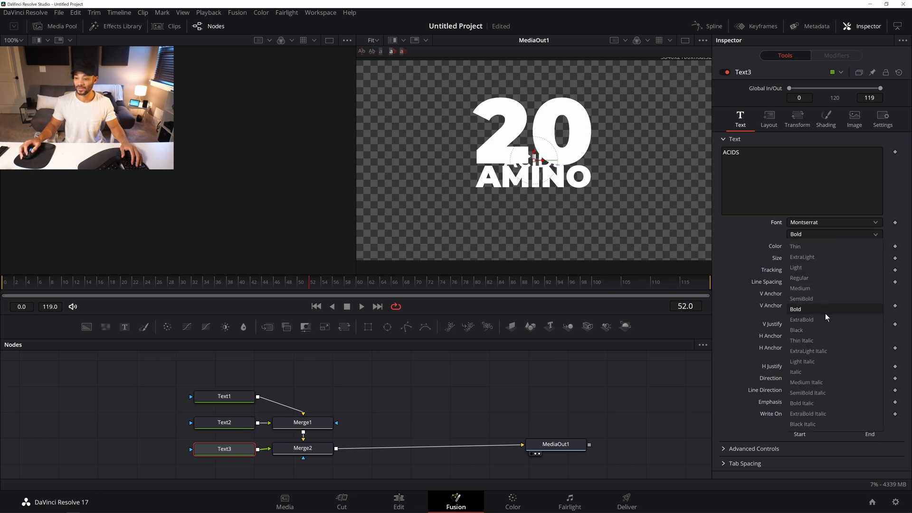
pyautogui.click(824, 329)
# Place the ACIDS text directly below AMINO and enlarge it to a size of about 0.1438 to match the block's width
pyautogui.moveTo(533, 151); pyautogui.dragTo(539, 199)
pyautogui.moveTo(870, 257); pyautogui.dragTo(906, 258)
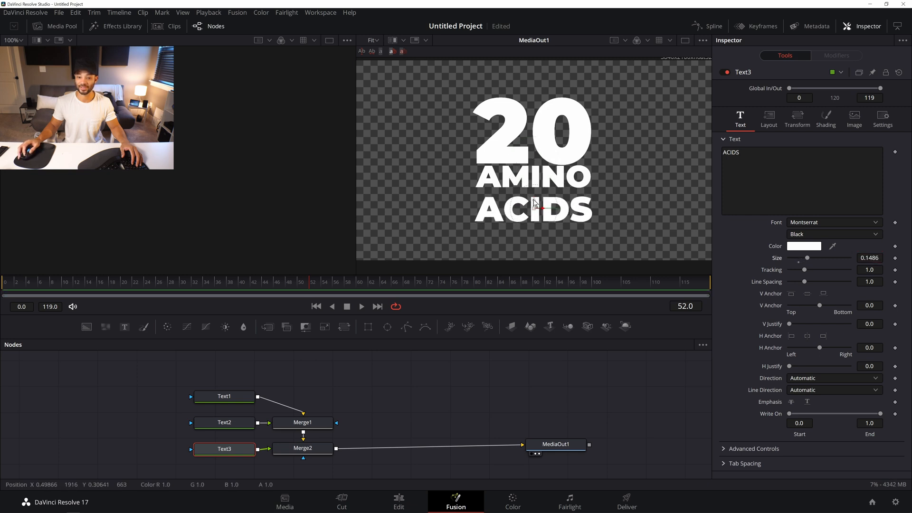
pyautogui.moveTo(534, 203); pyautogui.dragTo(536, 193)
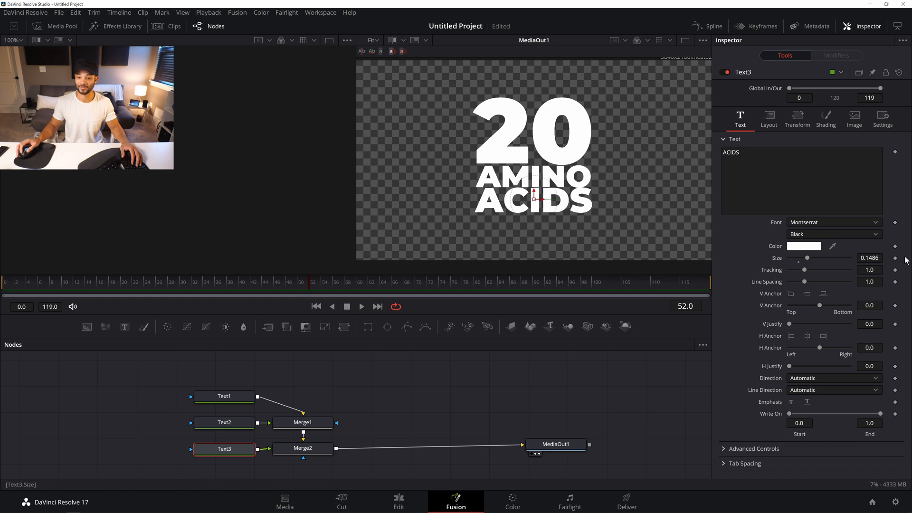
pyautogui.moveTo(870, 258); pyautogui.dragTo(868, 257)
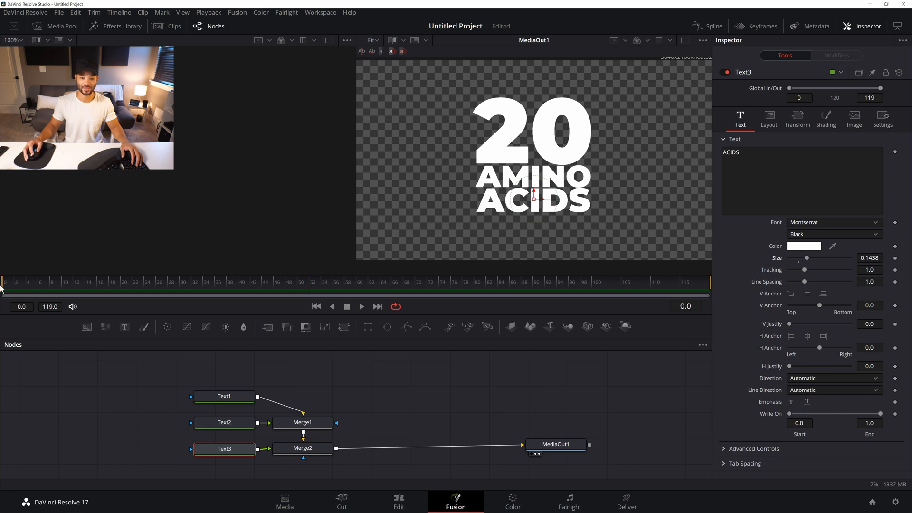
# Trim the V2 Fusion Composition on the Edit page to end with the gummy bear clips, and reopen it in Fusion
pyautogui.click(415, 498)
pyautogui.moveTo(525, 431); pyautogui.dragTo(447, 438)
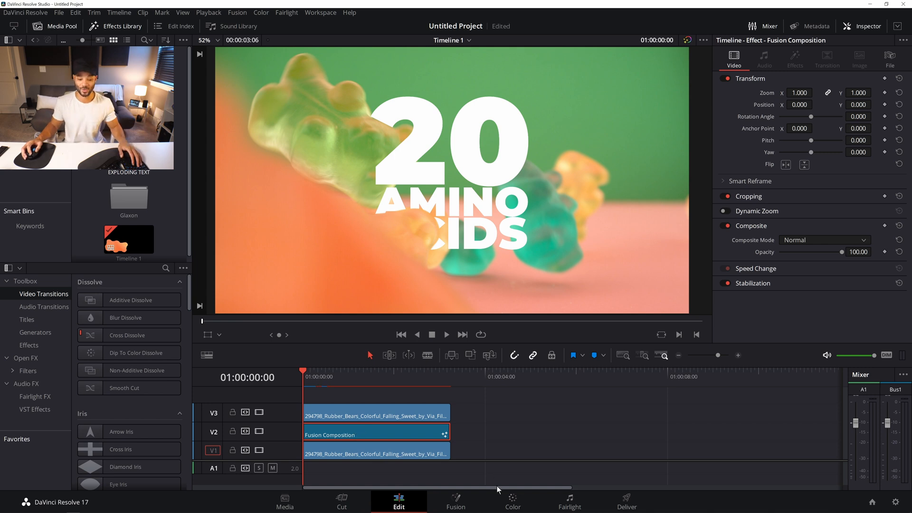
pyautogui.rightClick(395, 442)
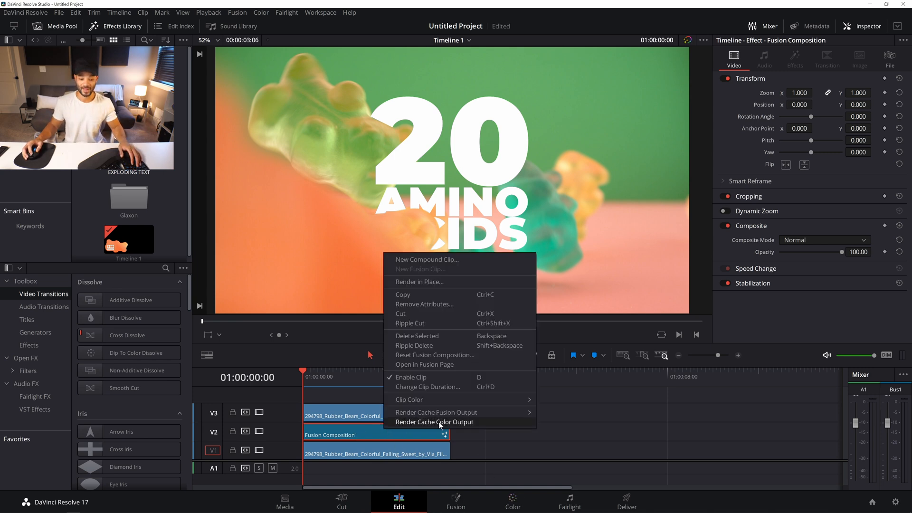
pyautogui.click(438, 363)
# Keyframe Text2's tracking at 1.0 on frame 0 and 1.072 on frame 77
pyautogui.click(232, 400)
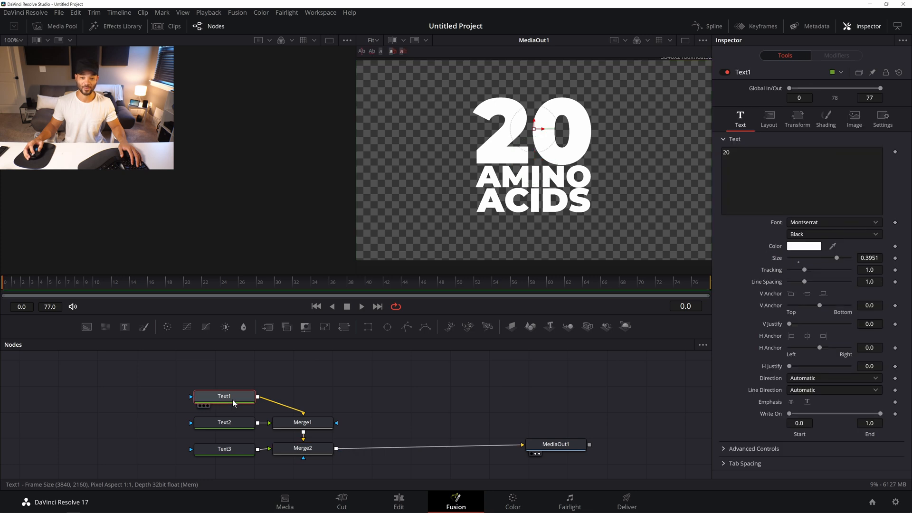
pyautogui.click(225, 423)
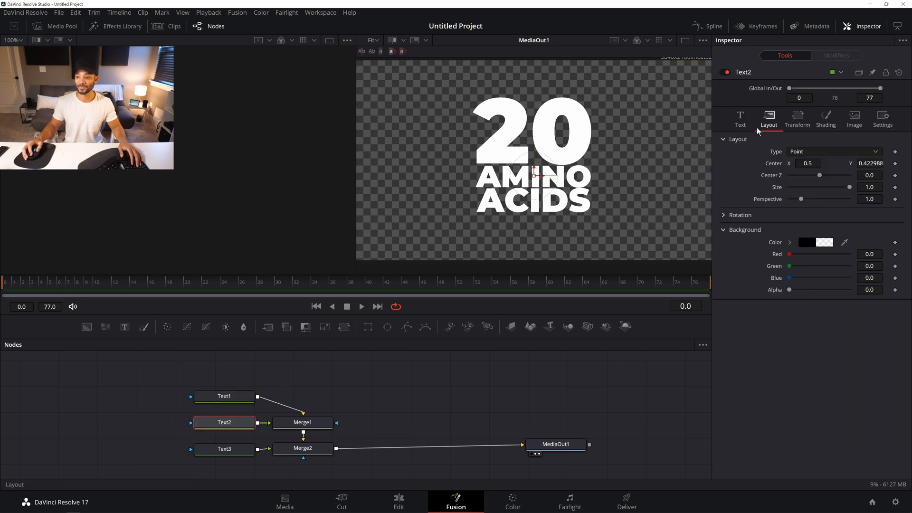
pyautogui.click(737, 125)
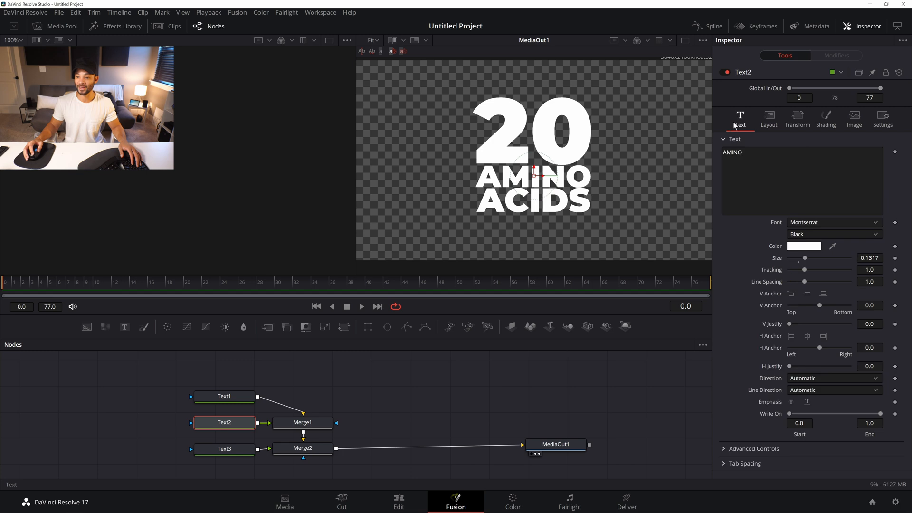
pyautogui.click(894, 270)
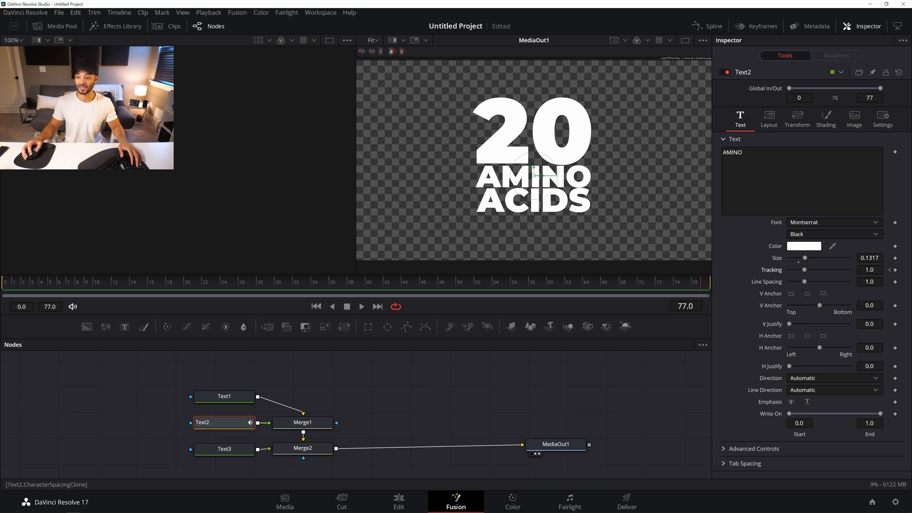
pyautogui.moveTo(869, 270); pyautogui.dragTo(903, 270)
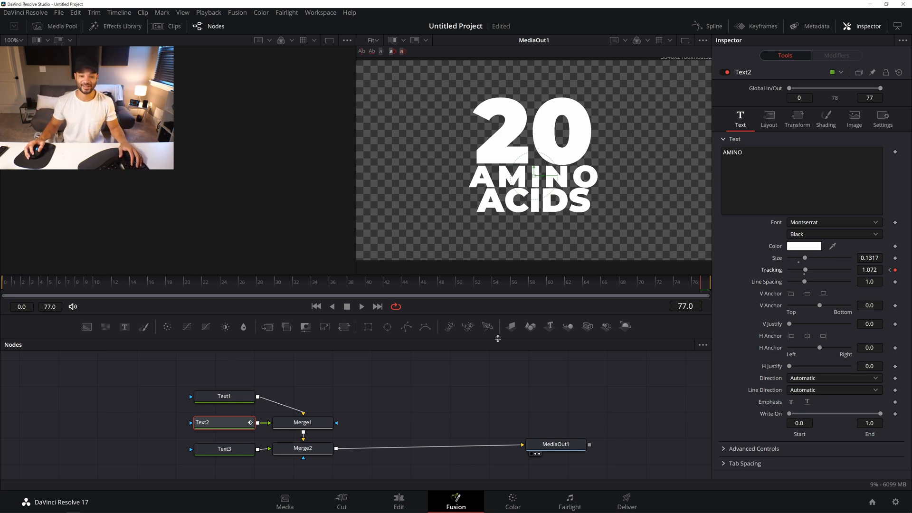
# Keyframe Text3's tracking at 1.0 on frame 0 and 1.046 on frame 77
pyautogui.click(229, 453)
pyautogui.click(2, 290)
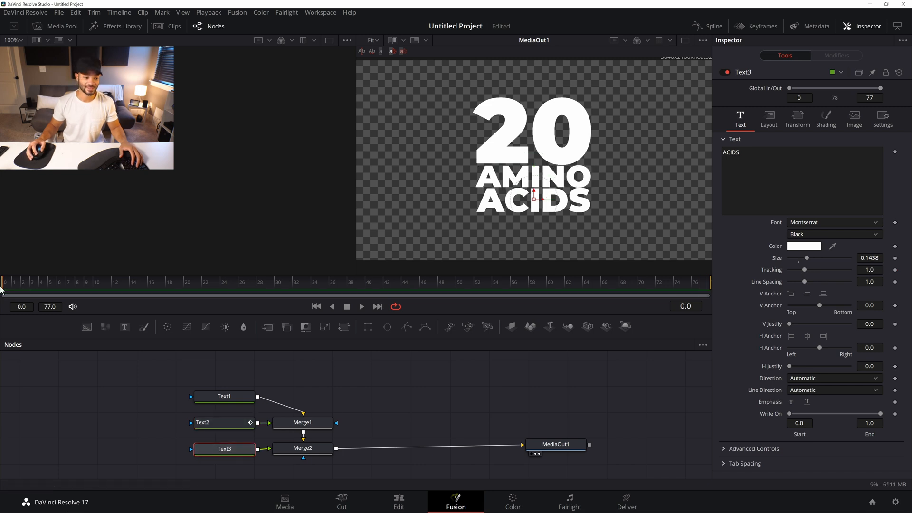
pyautogui.click(895, 269)
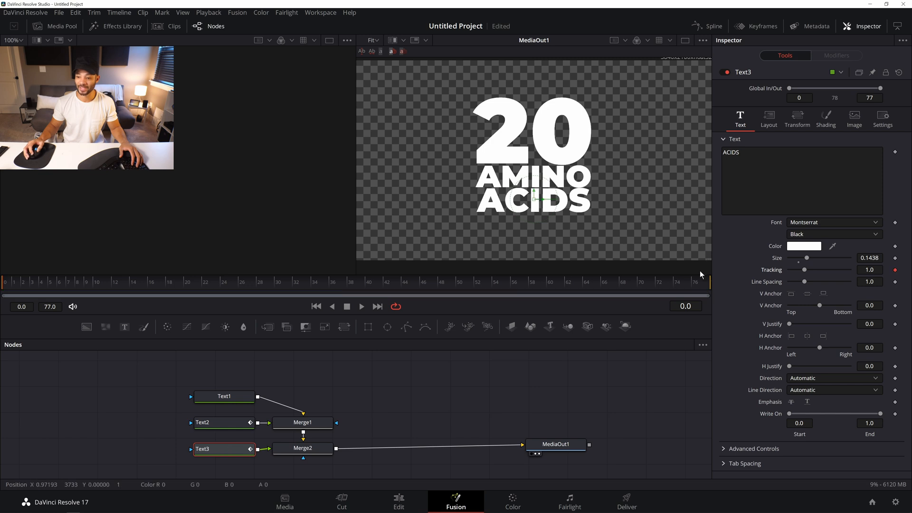
pyautogui.click(708, 283)
pyautogui.moveTo(870, 269); pyautogui.dragTo(886, 270)
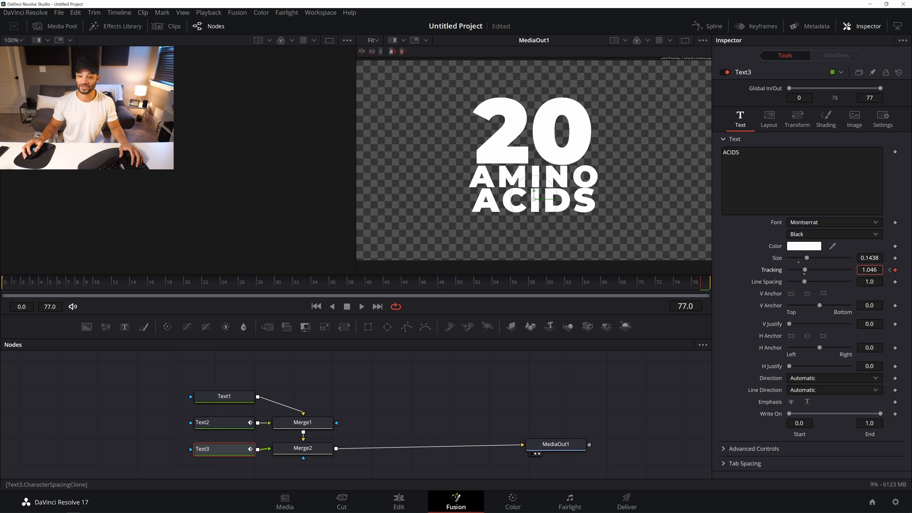
# Play back the composition to review the letter-spacing animation of AMINO and ACIDS
pyautogui.press('space')
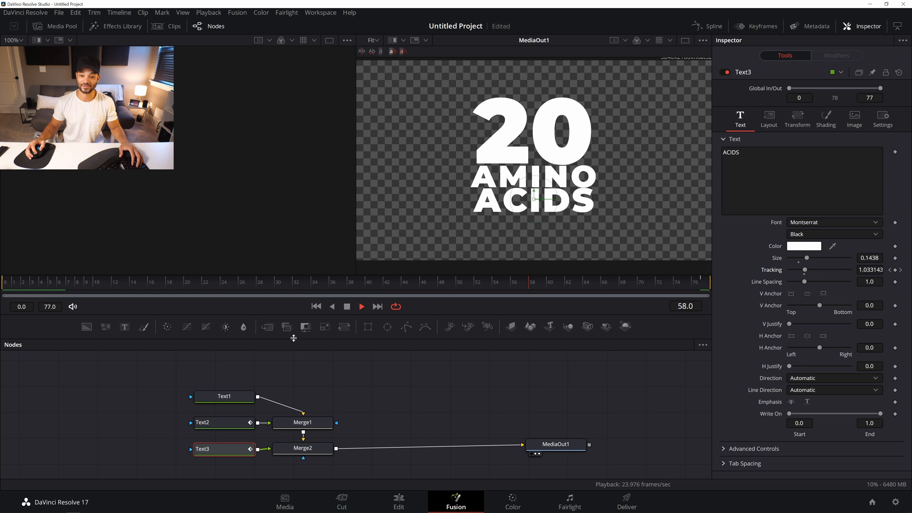
pyautogui.press('space')
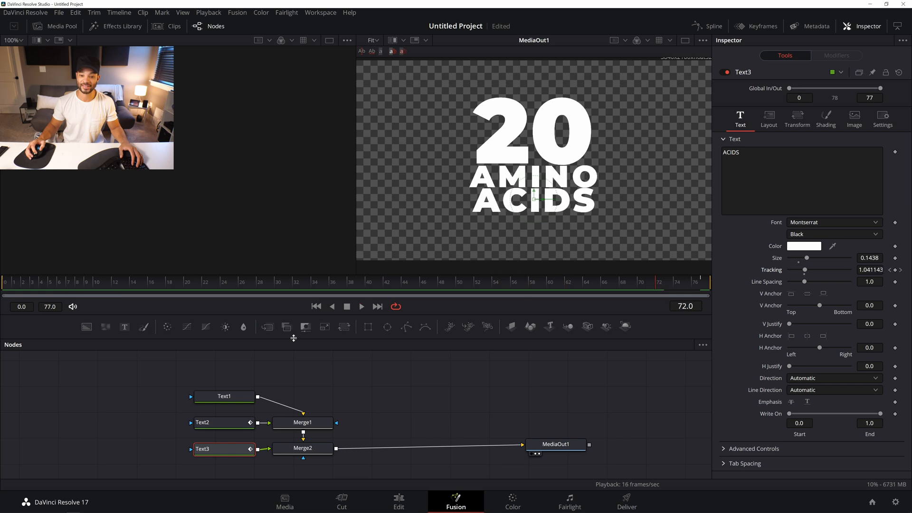
pyautogui.click(20, 282)
pyautogui.press('space')
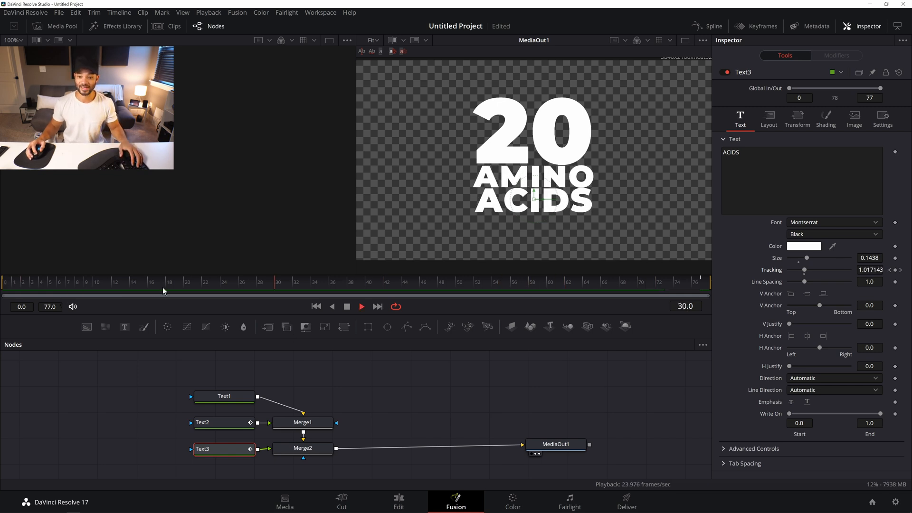
pyautogui.press('space')
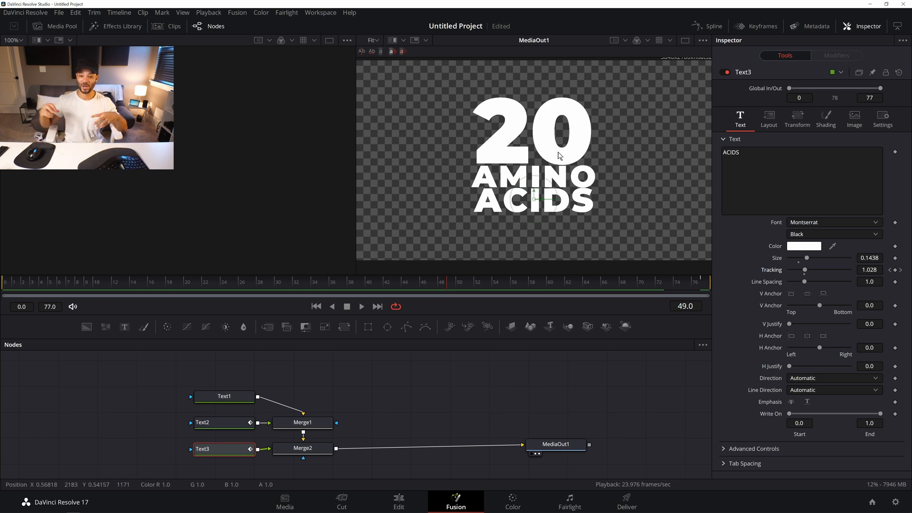
# Shift MediaOut1 slightly and add the Artgrid PRORES422-4KHQ clip from the media pool as a node above the Merge2–MediaOut1 connection
pyautogui.moveTo(557, 447); pyautogui.dragTo(563, 451)
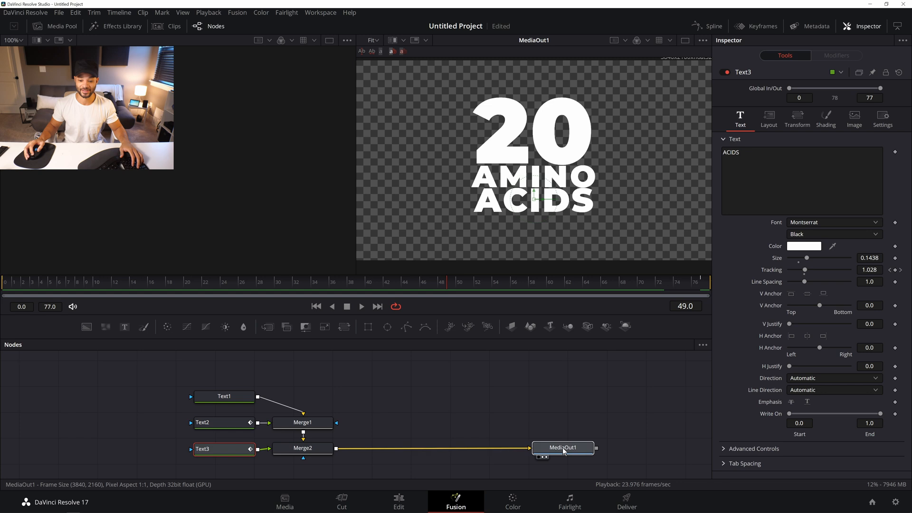
pyautogui.click(65, 26)
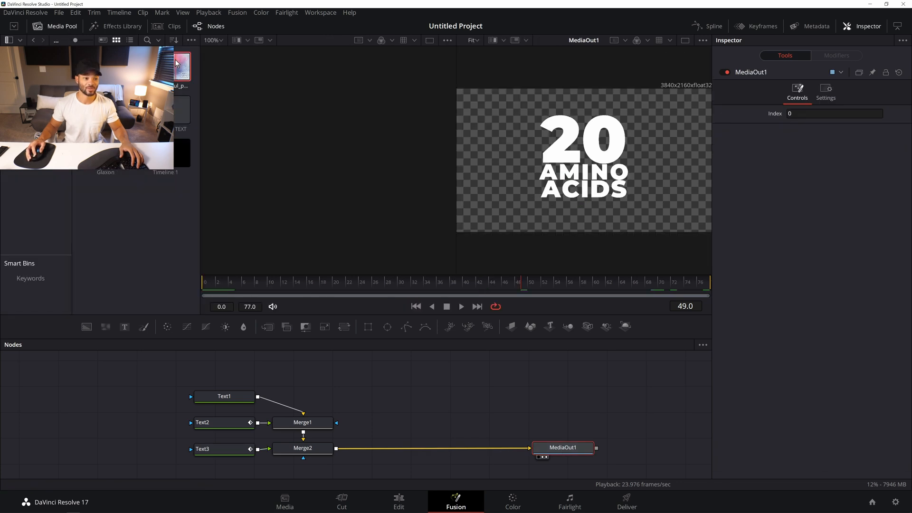
pyautogui.moveTo(175, 59); pyautogui.dragTo(445, 402)
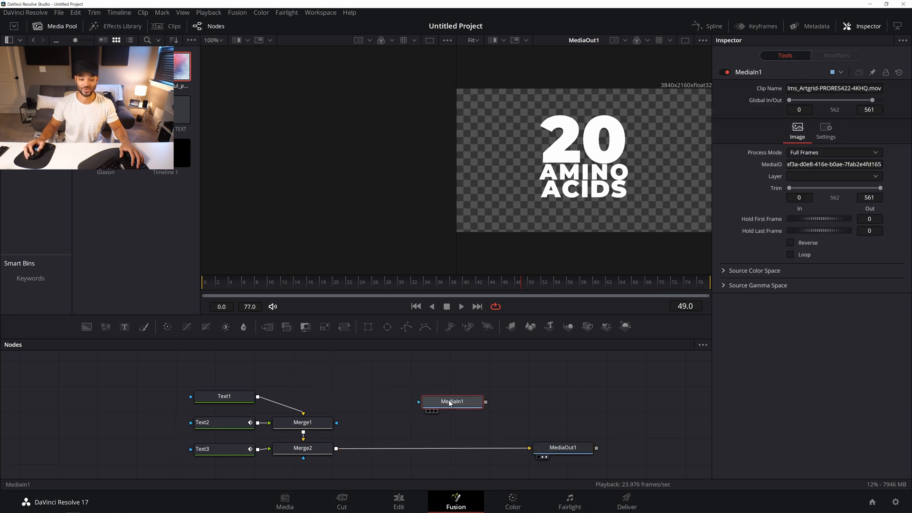
# Insert a Merge node between Merge2 and MediaOut1 and connect MediaIn1 to it as the foreground
pyautogui.click(318, 453)
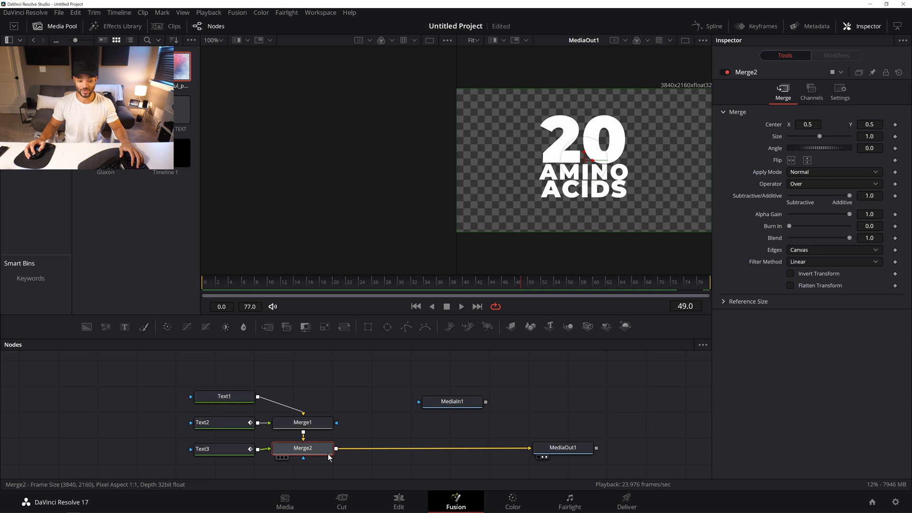
pyautogui.click(267, 327)
pyautogui.moveTo(383, 449); pyautogui.dragTo(444, 449)
pyautogui.moveTo(478, 403); pyautogui.dragTo(437, 447)
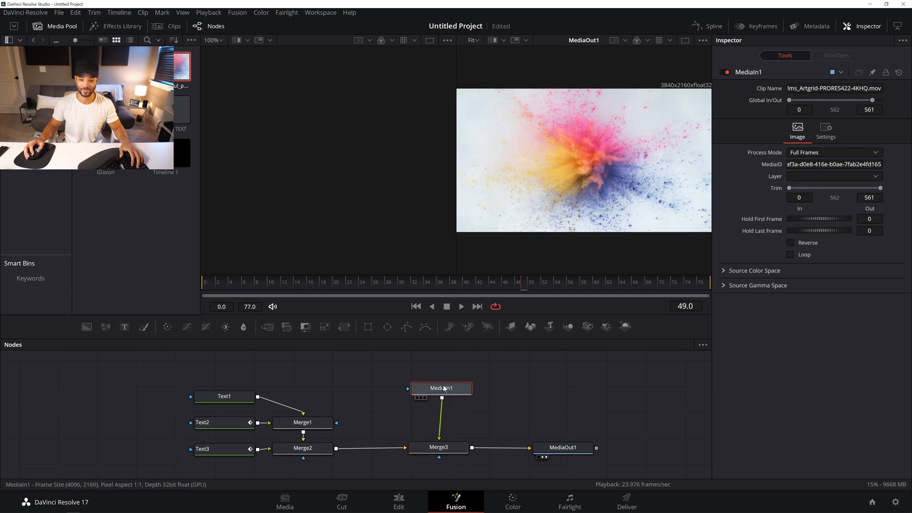
pyautogui.moveTo(446, 388); pyautogui.dragTo(439, 378)
# Set Merge3's operator to In so the powder clip fills only the text
pyautogui.click(446, 445)
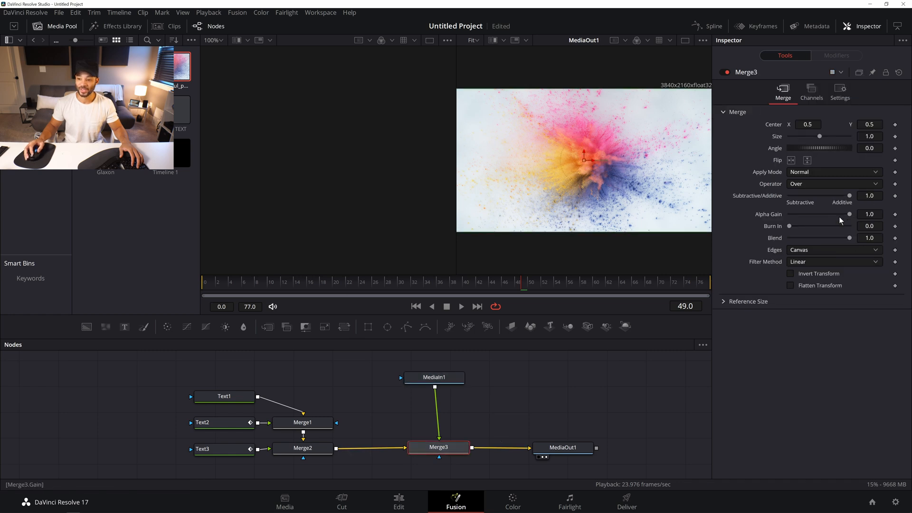
pyautogui.click(822, 184)
pyautogui.click(814, 206)
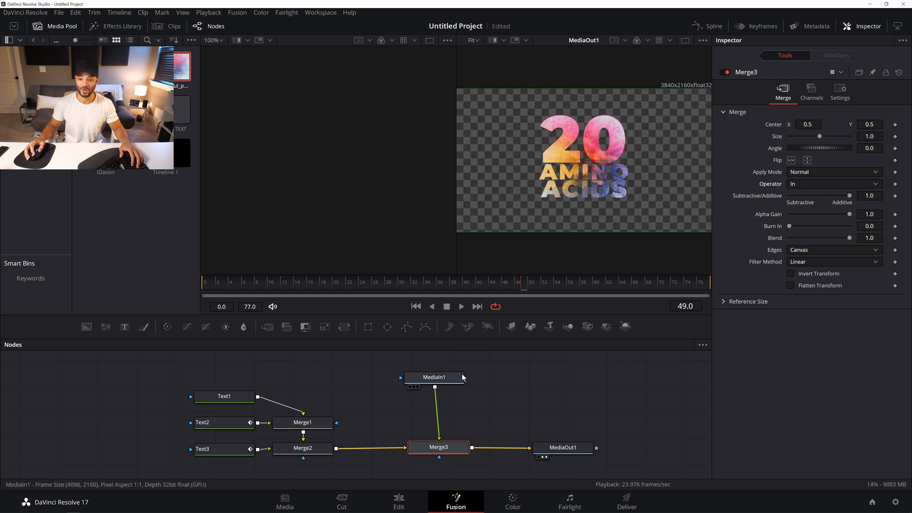
# Play back the composition to review the powder clip moving inside the text
pyautogui.moveTo(212, 283); pyautogui.dragTo(378, 287)
pyautogui.press('space')
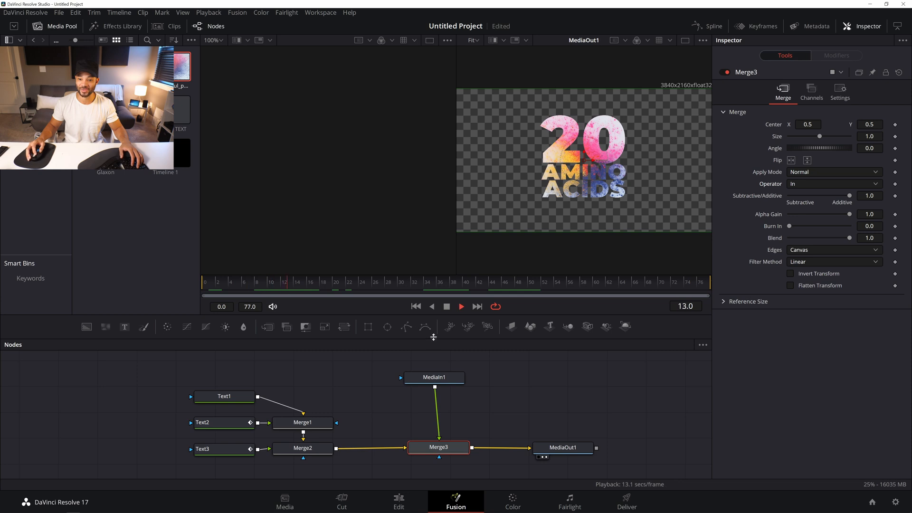
pyautogui.click(236, 285)
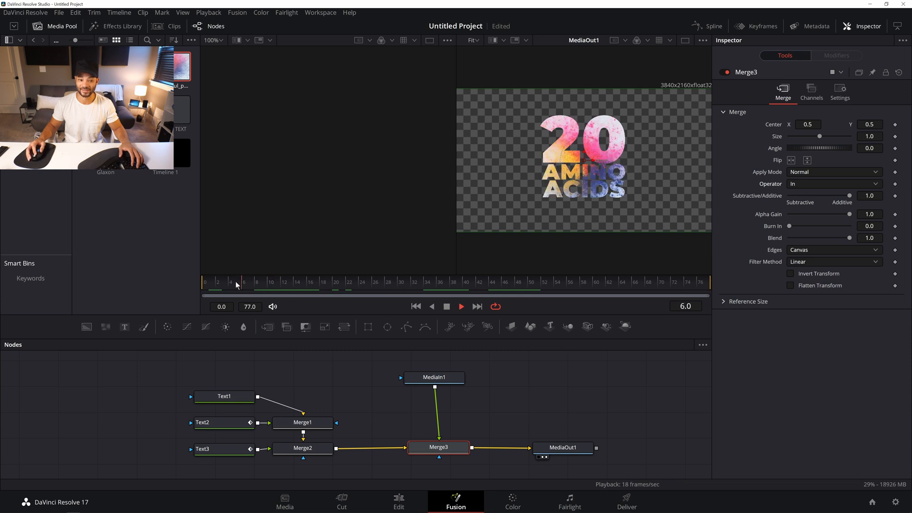
pyautogui.press('space')
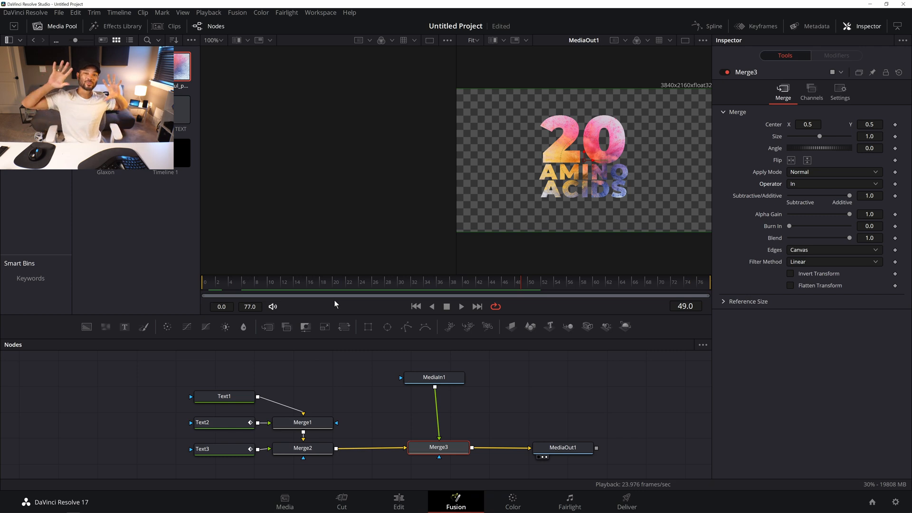
# Shift MediaIn1 earlier in the Keyframes editor so its global range runs from -87 to 474, and check the playback
pyautogui.click(444, 378)
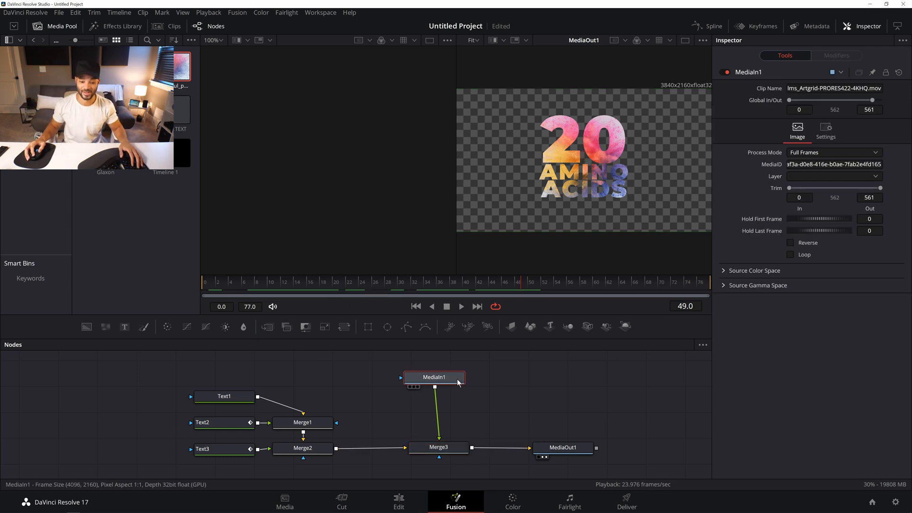
pyautogui.click(759, 27)
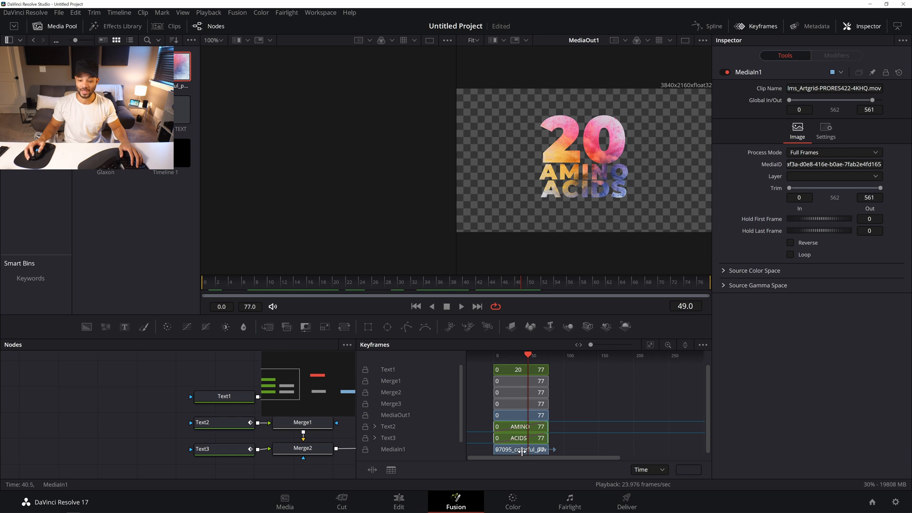
pyautogui.moveTo(466, 432); pyautogui.dragTo(436, 433)
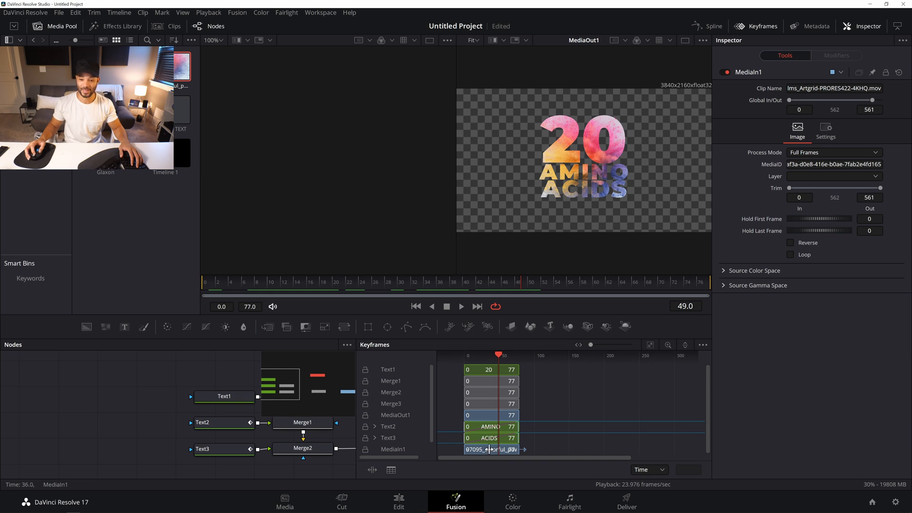
pyautogui.moveTo(489, 449); pyautogui.dragTo(403, 453)
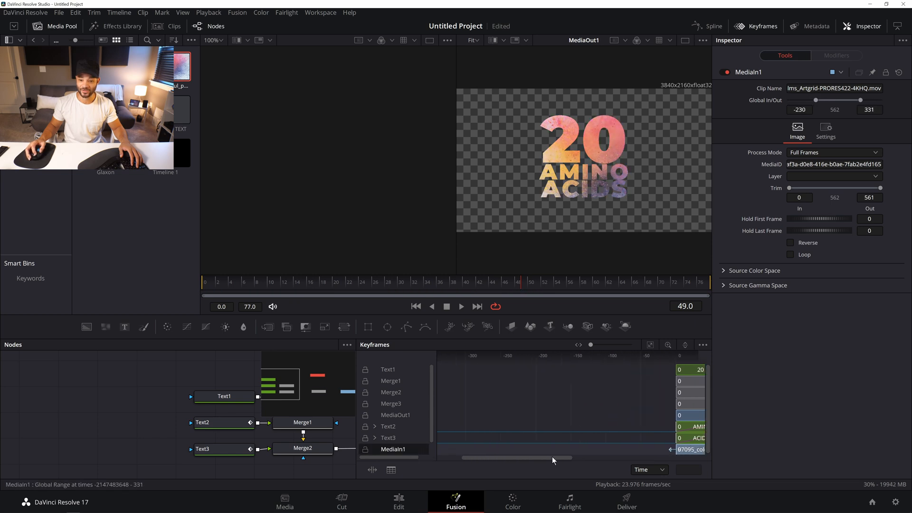
pyautogui.moveTo(620, 454); pyautogui.dragTo(640, 453)
pyautogui.press('space')
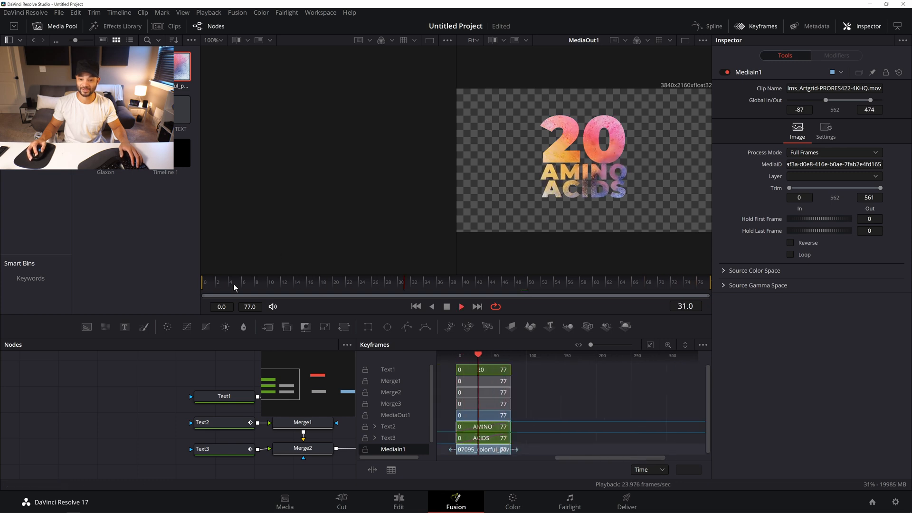
pyautogui.press('space')
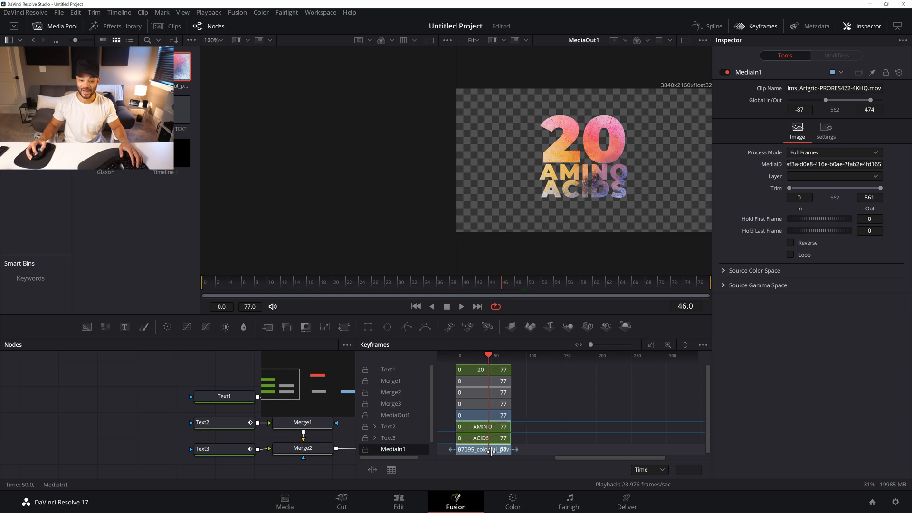
pyautogui.click(762, 26)
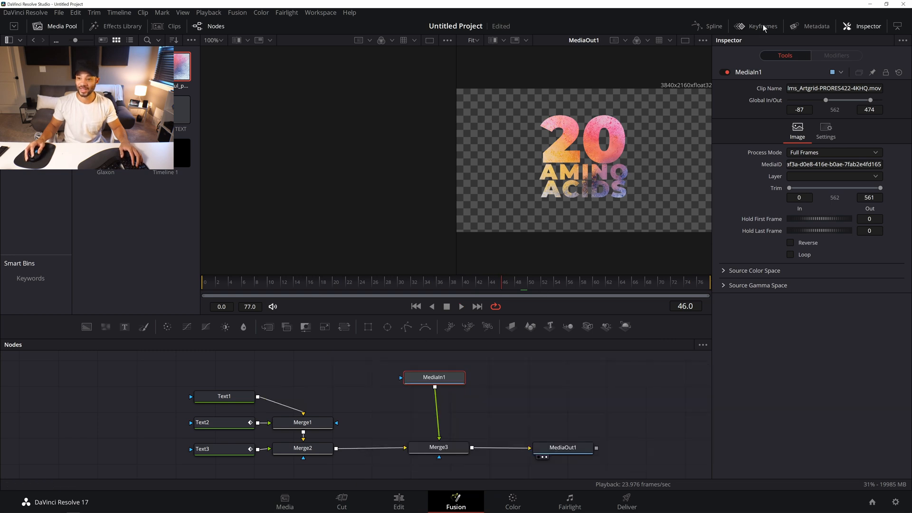
# Add a Transform node after MediaIn1 with size 0.65 and center Y 0.521
pyautogui.moveTo(449, 379); pyautogui.dragTo(439, 374)
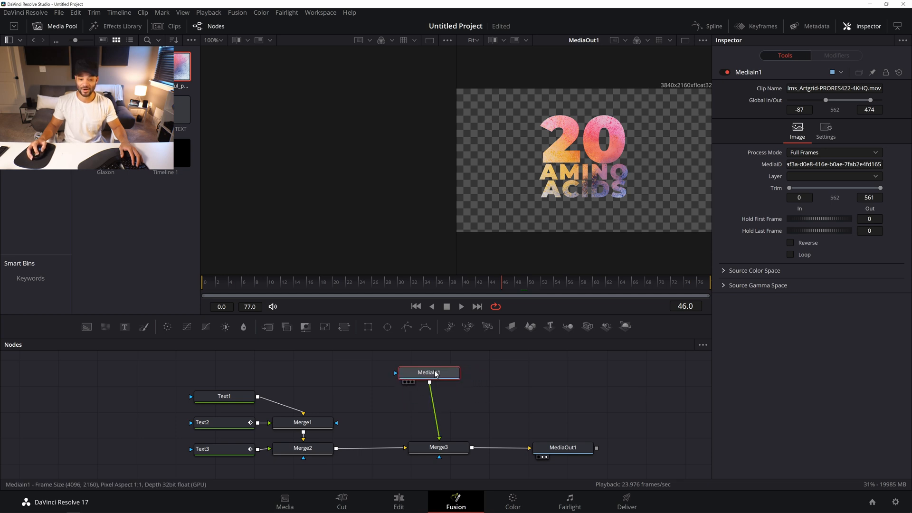
pyautogui.click(345, 327)
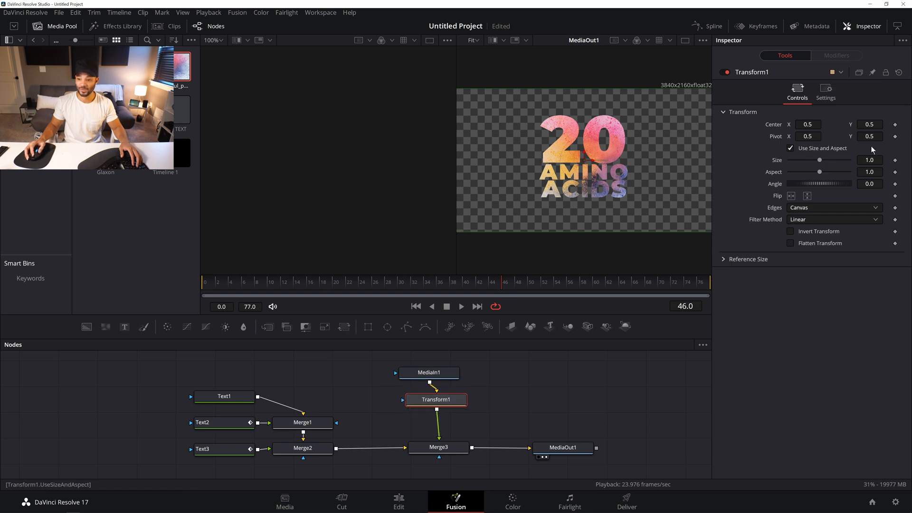
pyautogui.moveTo(872, 160); pyautogui.dragTo(705, 194)
pyautogui.moveTo(870, 124); pyautogui.dragTo(879, 125)
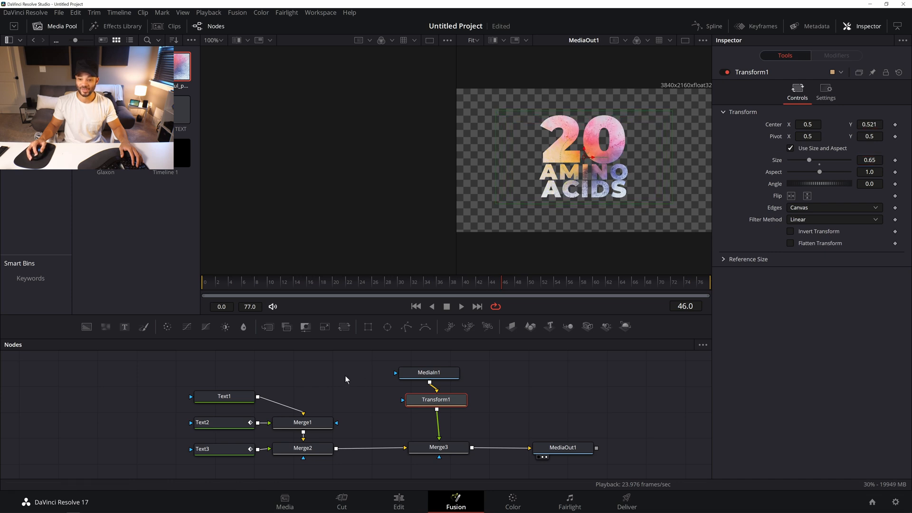
# Play back the scaled powder fill and inspect its detail in the text up close in a single viewer
pyautogui.click(227, 281)
pyautogui.press('space')
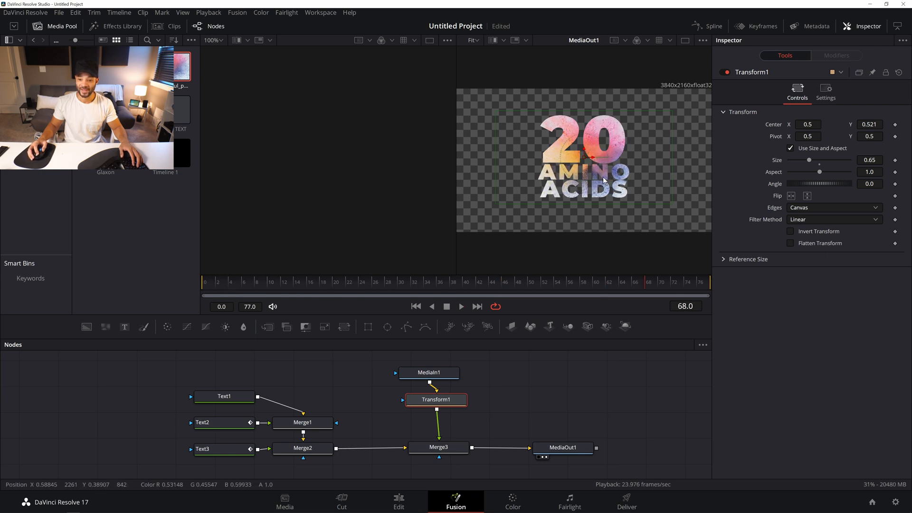
pyautogui.scroll(3, 609, 181)
pyautogui.scroll(-2, 610, 178)
pyautogui.click(685, 41)
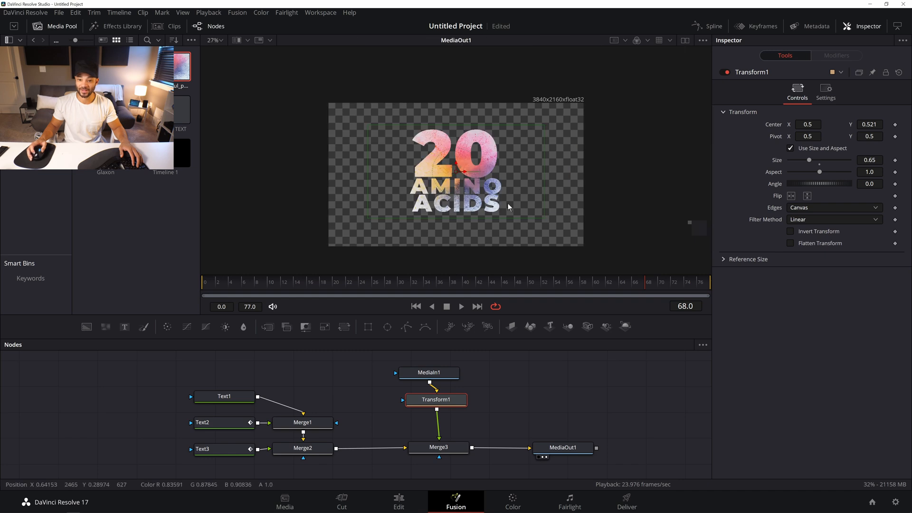
pyautogui.scroll(4, 459, 191)
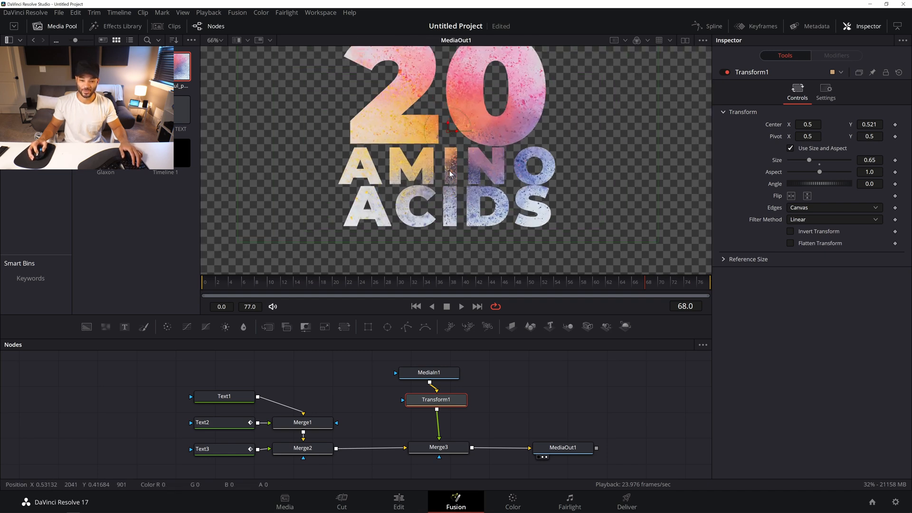
pyautogui.scroll(-2, 459, 163)
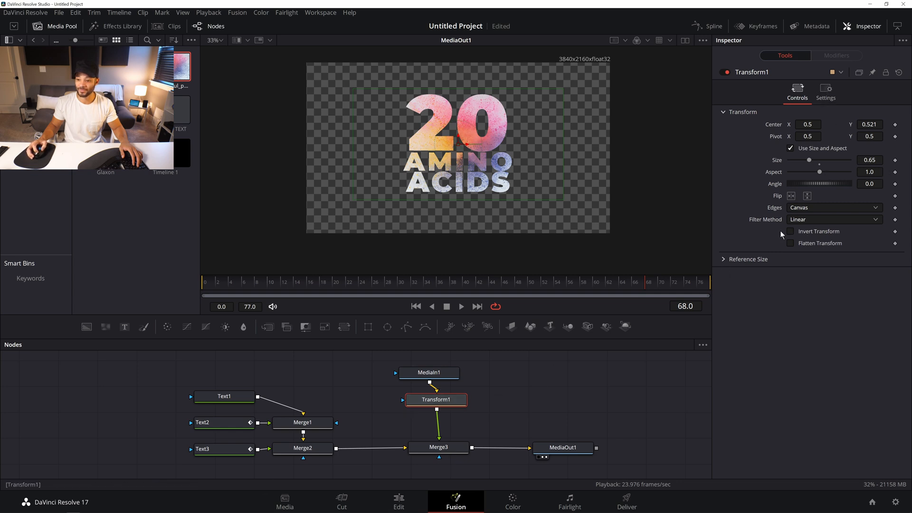
# Set Transform1's angle to -255.6, size to 0.808 and center to about X 0.507, Y 0.566 so the powder covers all the text
pyautogui.moveTo(867, 184); pyautogui.dragTo(210, 58)
pyautogui.moveTo(470, 145)
pyautogui.mouseDown()
pyautogui.moveTo(480, 144)
pyautogui.moveTo(469, 136)
pyautogui.mouseUp()
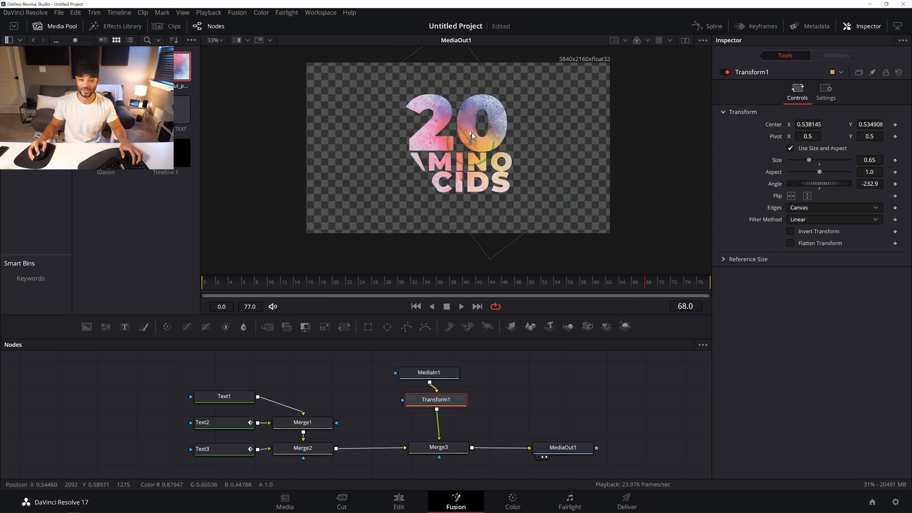
pyautogui.moveTo(869, 160)
pyautogui.mouseDown()
pyautogui.moveTo(898, 160)
pyautogui.moveTo(872, 163)
pyautogui.mouseUp()
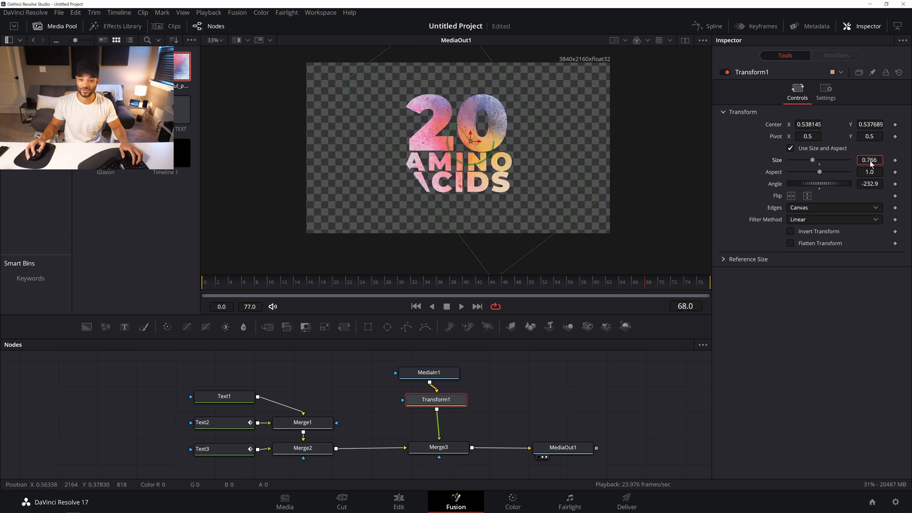
pyautogui.moveTo(477, 141); pyautogui.dragTo(479, 150)
pyautogui.moveTo(872, 161); pyautogui.dragTo(906, 161)
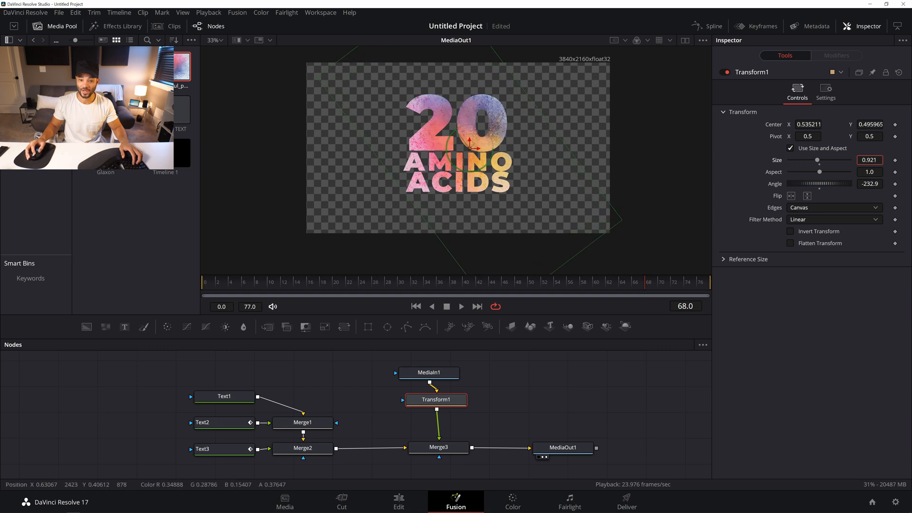
pyautogui.moveTo(477, 147); pyautogui.dragTo(476, 147)
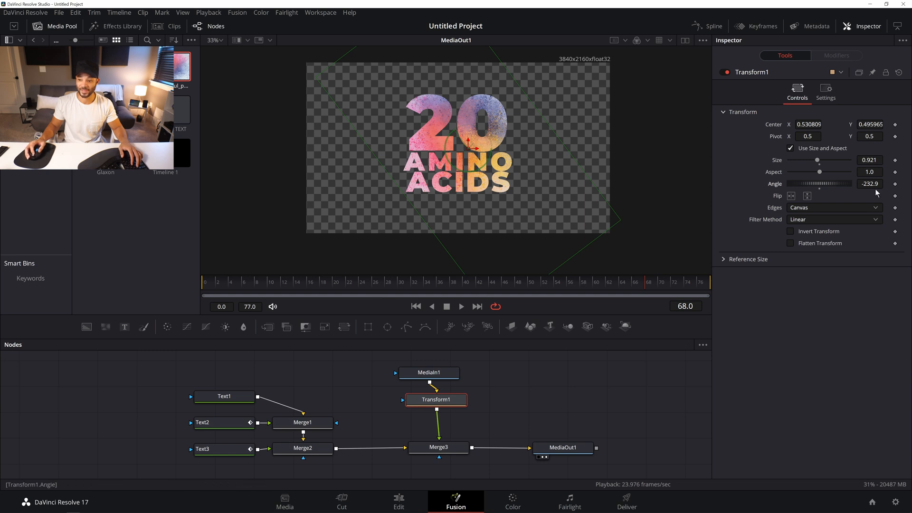
pyautogui.moveTo(869, 184); pyautogui.dragTo(859, 184)
pyautogui.moveTo(476, 151); pyautogui.dragTo(471, 141)
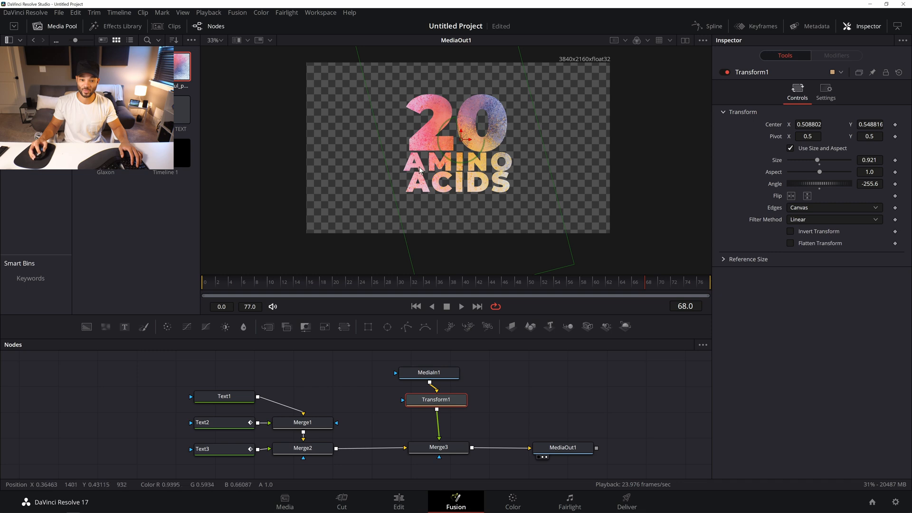
pyautogui.moveTo(460, 134); pyautogui.dragTo(467, 137)
pyautogui.moveTo(874, 161); pyautogui.dragTo(866, 161)
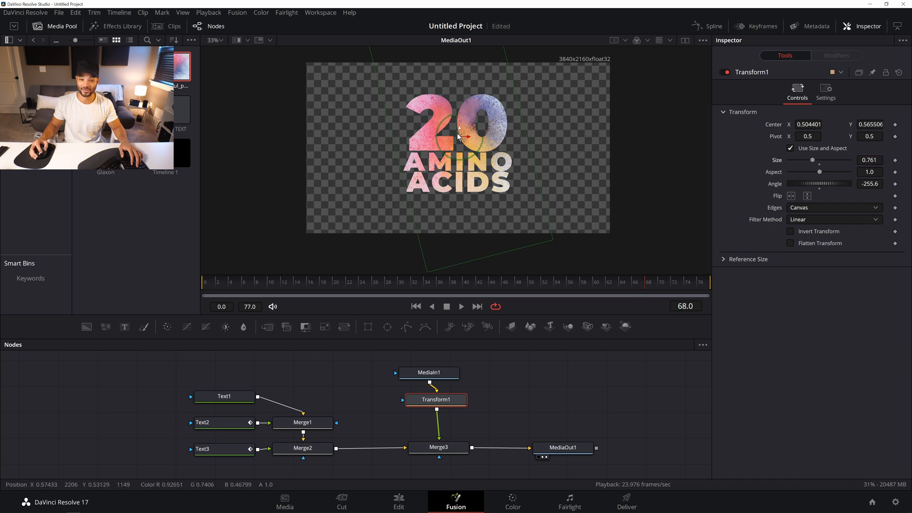
pyautogui.moveTo(469, 139); pyautogui.dragTo(470, 139)
pyautogui.moveTo(869, 160); pyautogui.dragTo(871, 160)
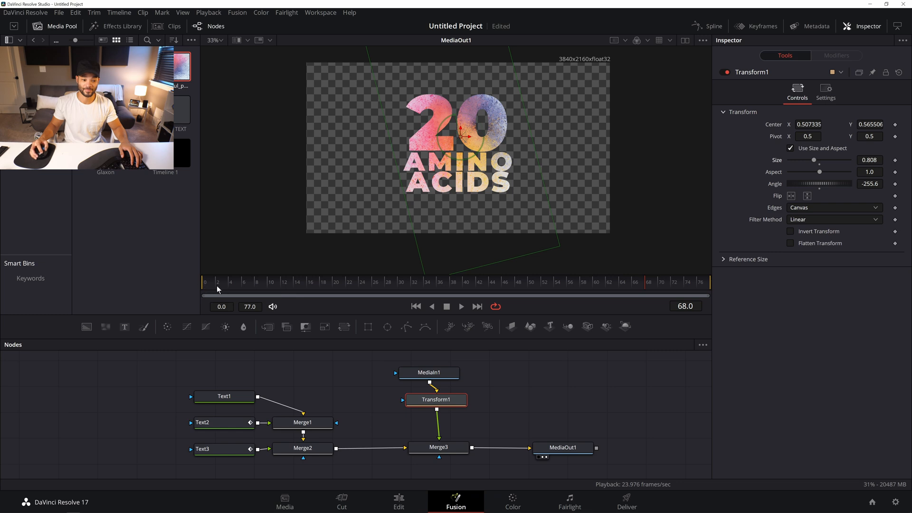
# Play back the composition to check how the rotated powder covers the text over time
pyautogui.click(549, 401)
pyautogui.press('space')
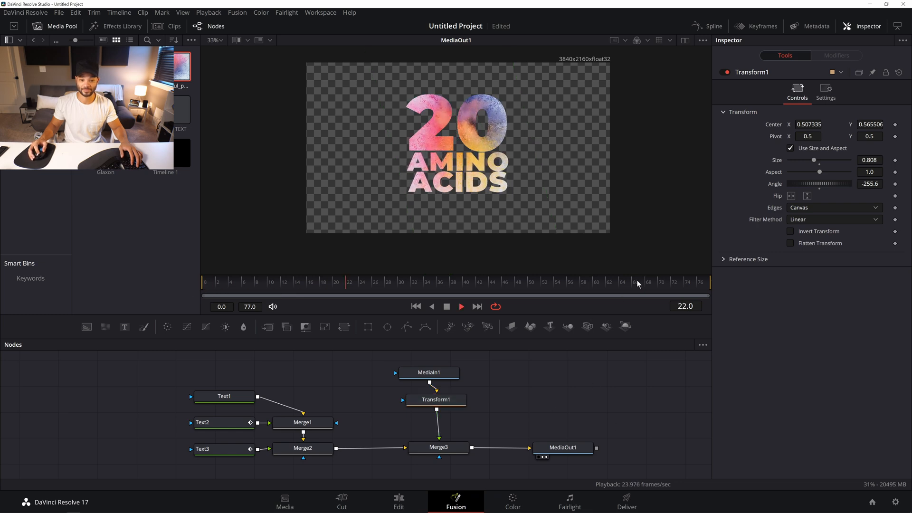
pyautogui.moveTo(680, 286); pyautogui.dragTo(724, 284)
pyautogui.press('space')
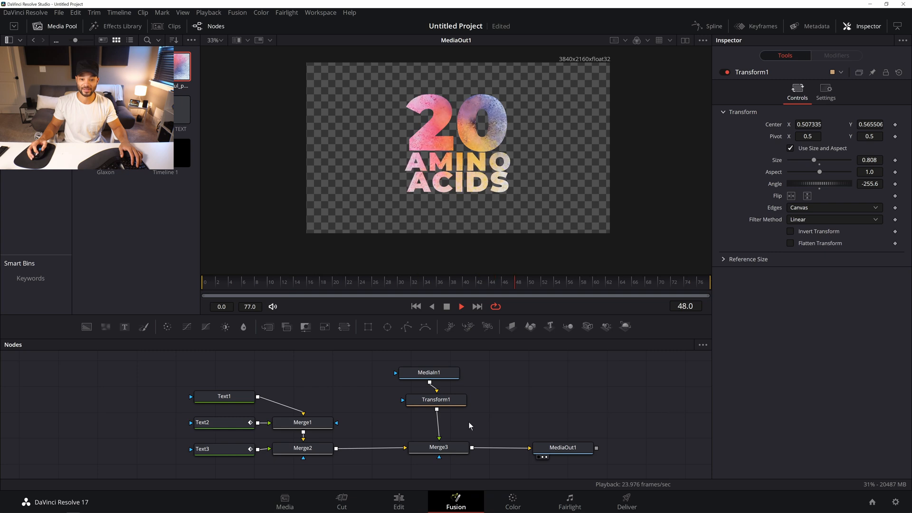
pyautogui.press('space')
# Set Transform1's angle to -268.9 and play back the result
pyautogui.click(446, 397)
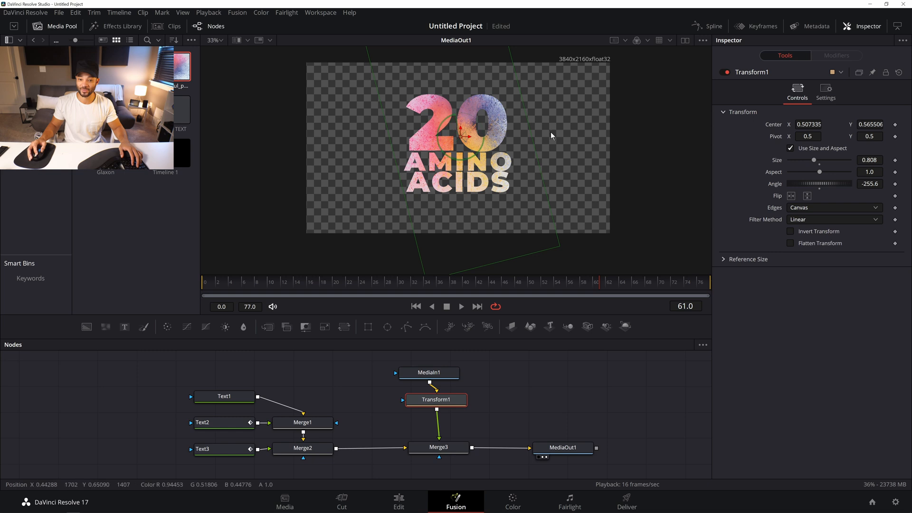
pyautogui.moveTo(869, 185); pyautogui.dragTo(831, 185)
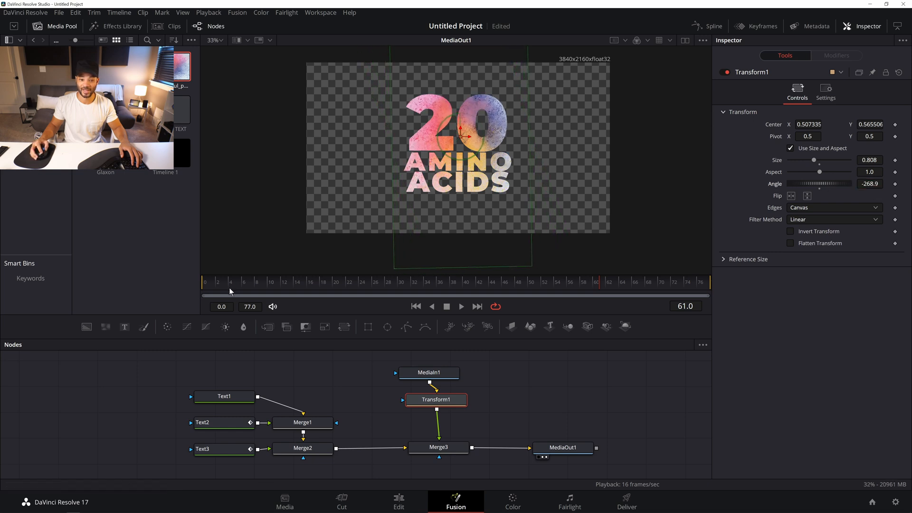
pyautogui.click(553, 417)
pyautogui.press('space')
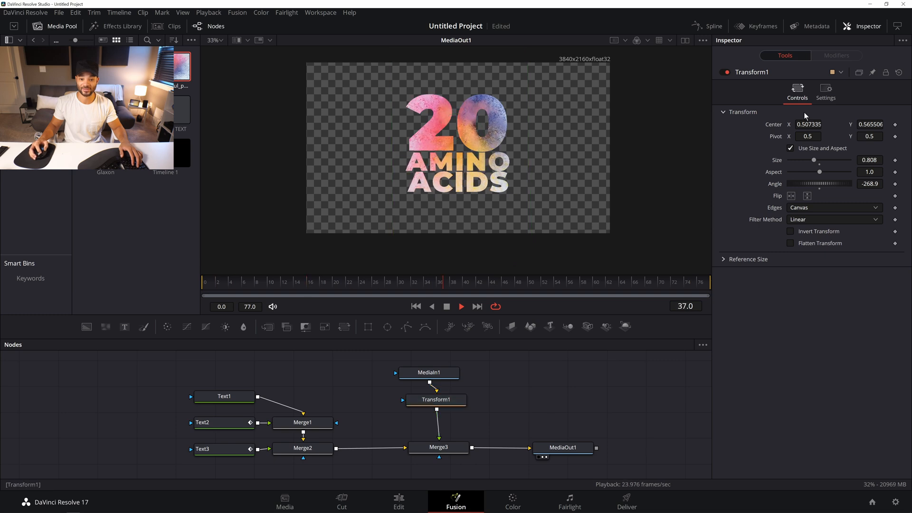
# Set Transform1's center to X 0.514336, Y 0.585506 and review the animation from the start
pyautogui.moveTo(808, 124); pyautogui.dragTo(807, 124)
pyautogui.moveTo(870, 125); pyautogui.dragTo(876, 124)
pyautogui.click(207, 282)
pyautogui.press('space')
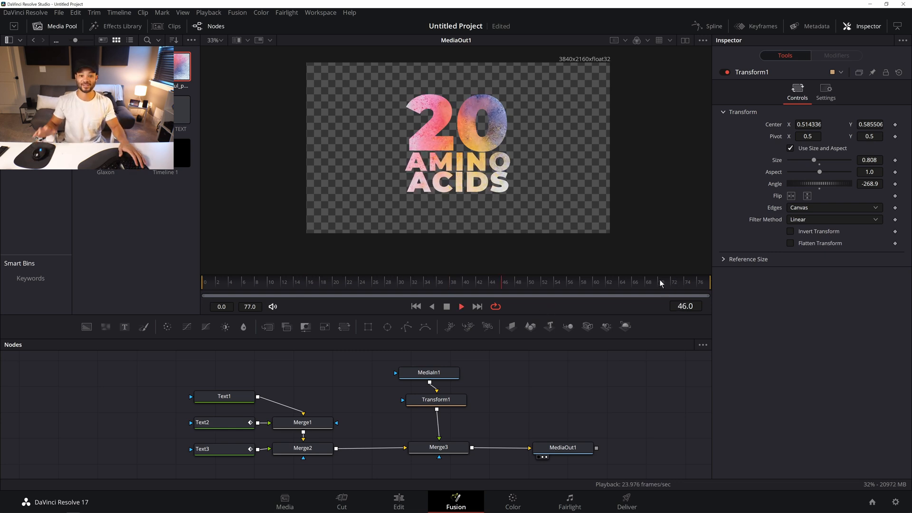
pyautogui.press('space')
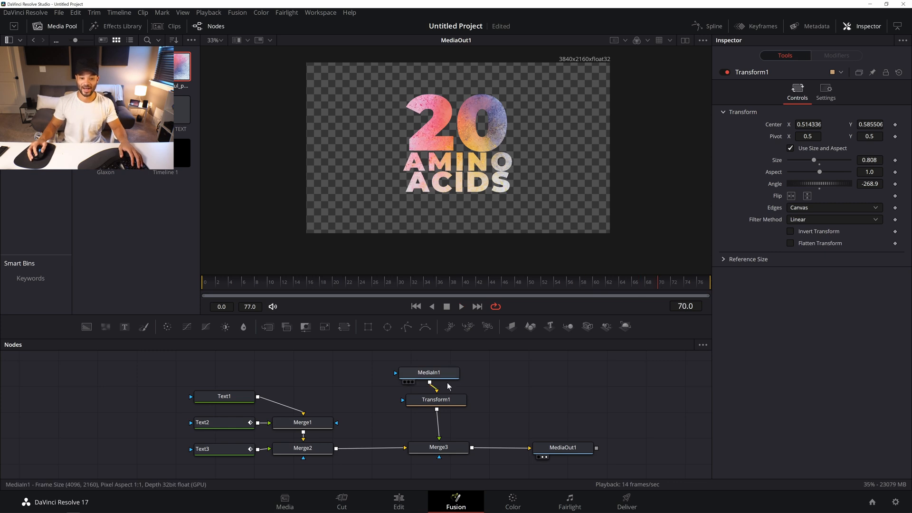
# Return to the Edit page and play the timeline from the start to check the powder text behind the gummy bear
pyautogui.click(400, 501)
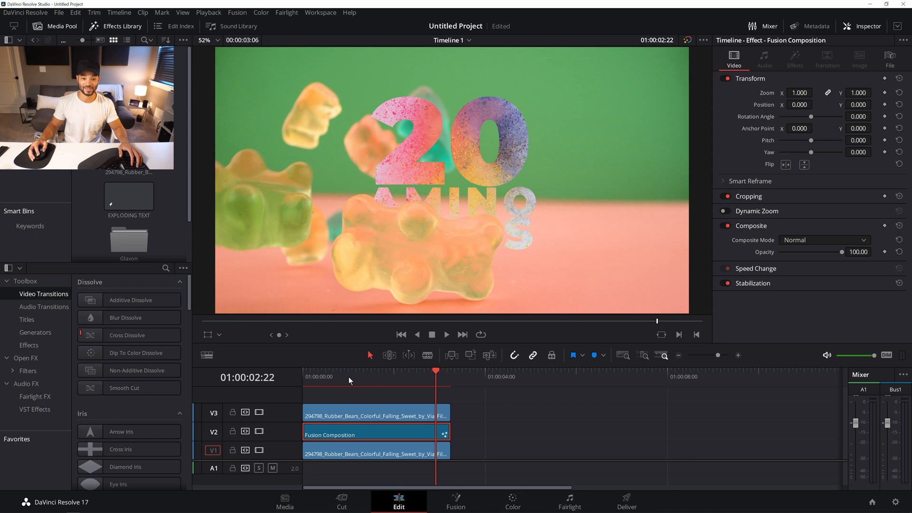
pyautogui.press('Home')
pyautogui.press('space')
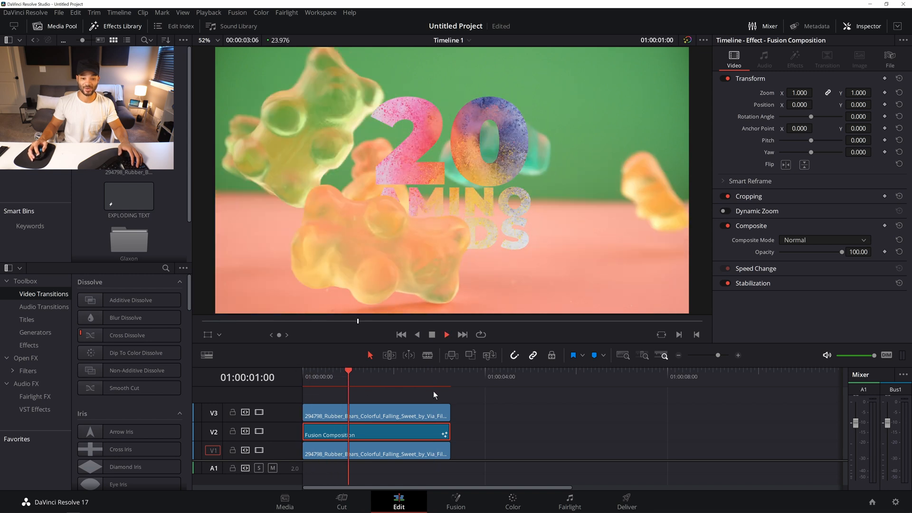
pyautogui.press('space')
pyautogui.press('Home')
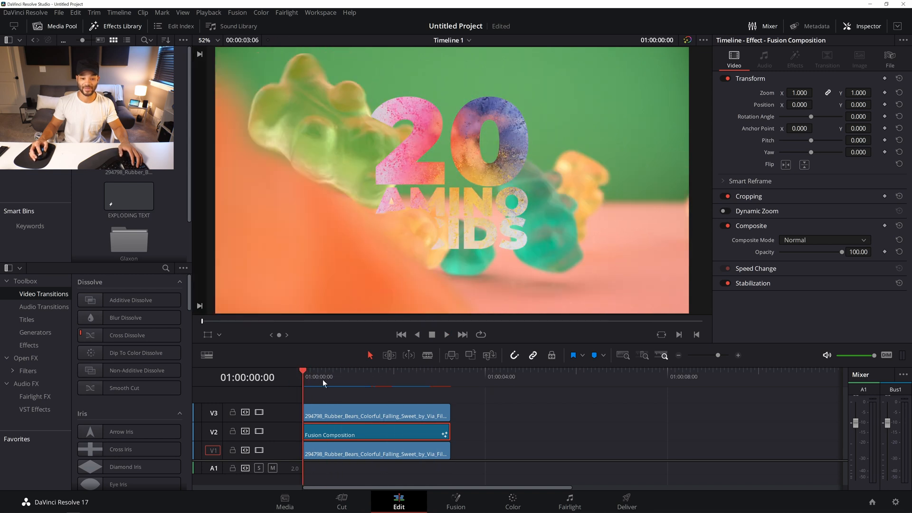
pyautogui.press('space')
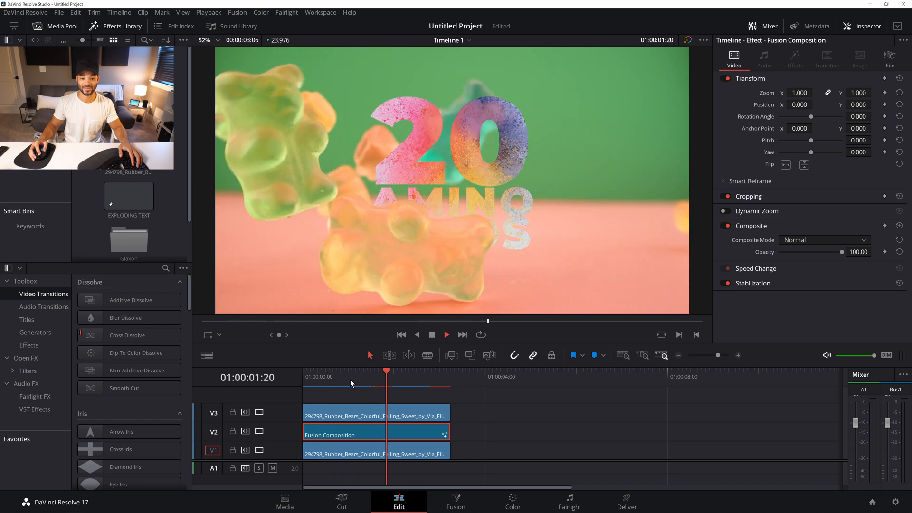
pyautogui.moveTo(337, 380); pyautogui.dragTo(305, 381)
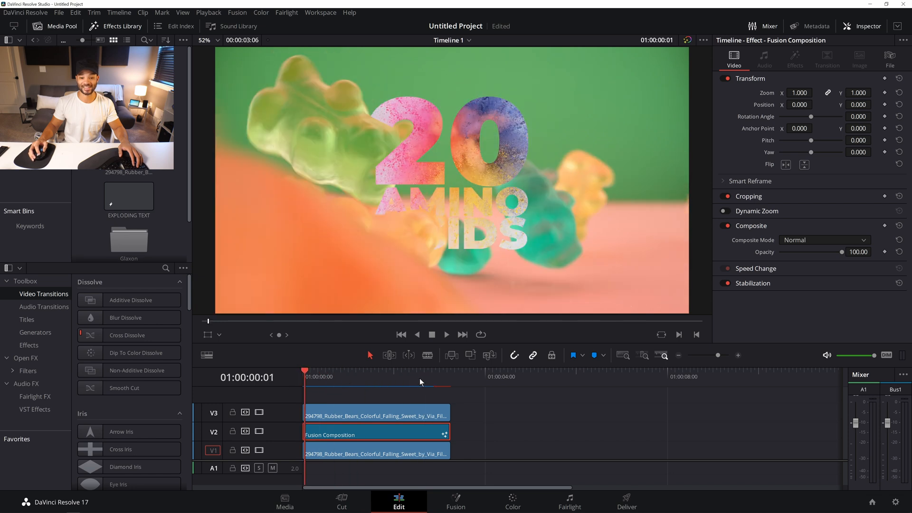
pyautogui.press('space')
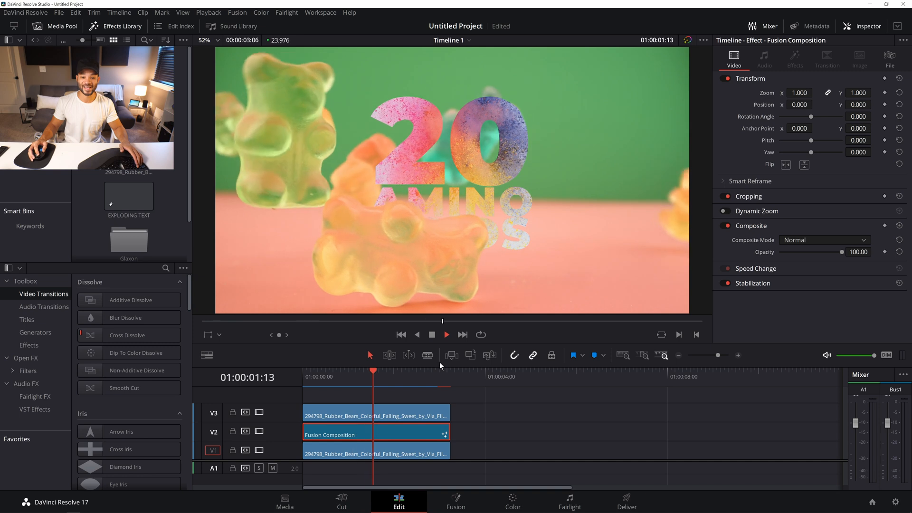
pyautogui.press('space')
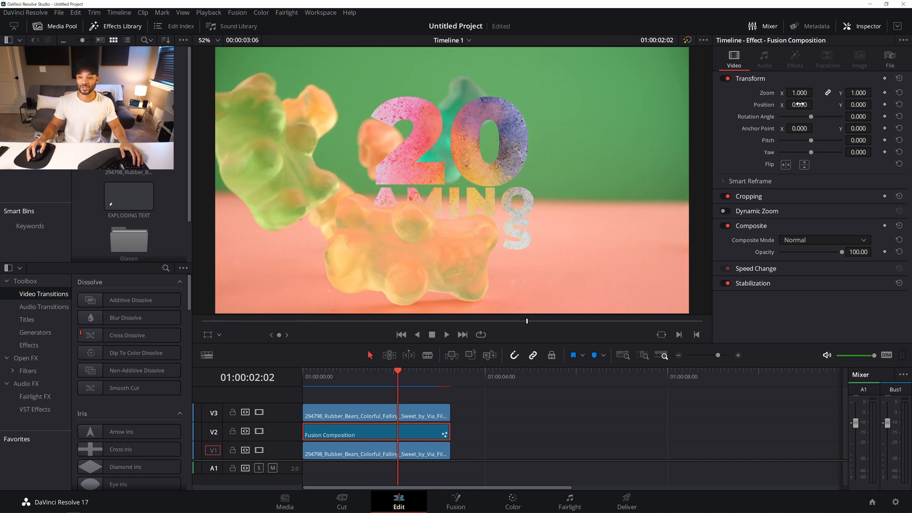
# Set the Fusion Composition clip's zoom to 0.920 and its Y position to 210, and play back the result from the start
pyautogui.moveTo(212, 321); pyautogui.dragTo(426, 321)
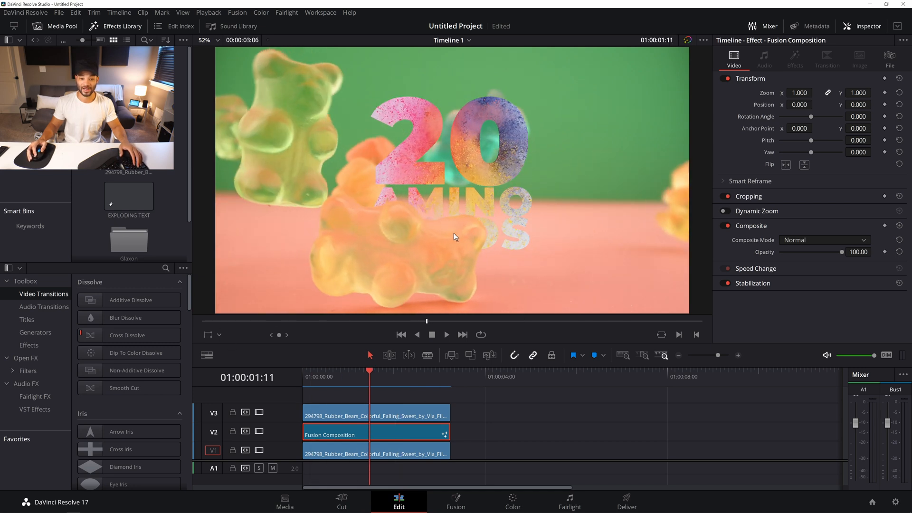
pyautogui.moveTo(865, 92)
pyautogui.mouseDown()
pyautogui.moveTo(850, 91)
pyautogui.moveTo(874, 104)
pyautogui.moveTo(845, 103)
pyautogui.moveTo(853, 92)
pyautogui.moveTo(870, 105)
pyautogui.moveTo(859, 104)
pyautogui.mouseUp()
pyautogui.moveTo(350, 374); pyautogui.dragTo(183, 393)
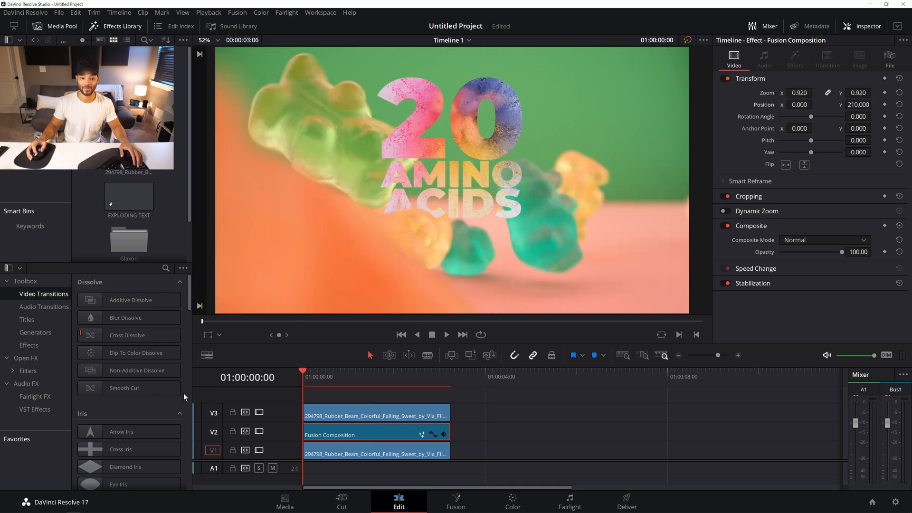
pyautogui.press('space')
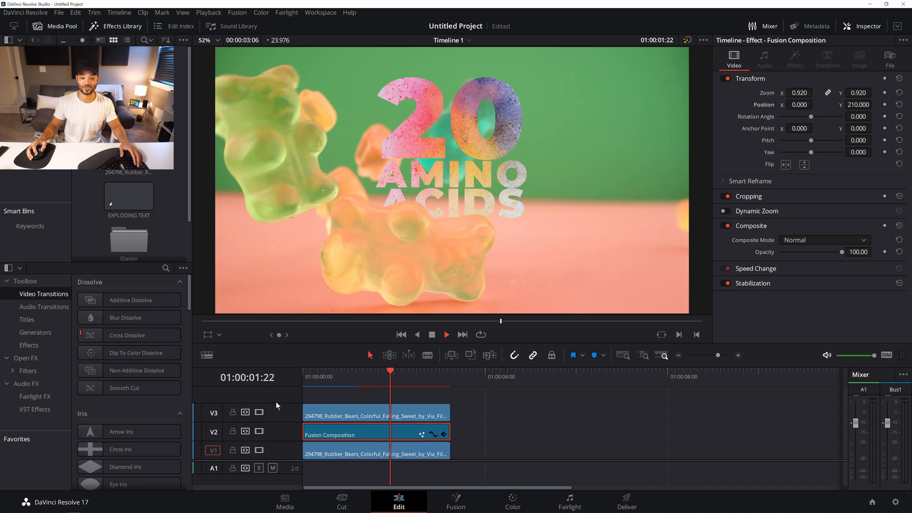
pyautogui.press('space')
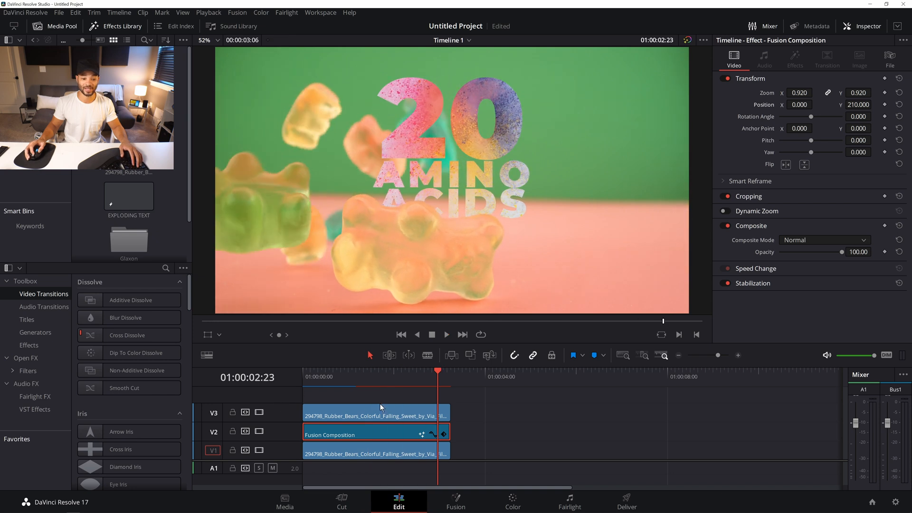
# Move the Fusion Composition and the masked gummy bear clip above it up one track each, leaving V2 empty
pyautogui.moveTo(488, 403); pyautogui.dragTo(416, 428)
pyautogui.click(369, 398)
pyautogui.moveTo(346, 380); pyautogui.dragTo(397, 385)
pyautogui.click(334, 435)
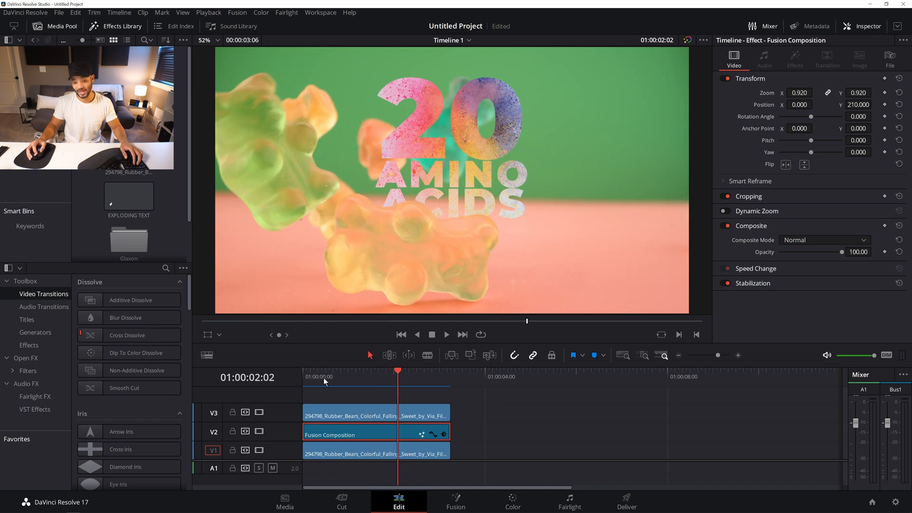
pyautogui.keyDown('ctrl'); pyautogui.click(352, 411); pyautogui.keyUp('ctrl')
pyautogui.moveTo(351, 411); pyautogui.dragTo(369, 378)
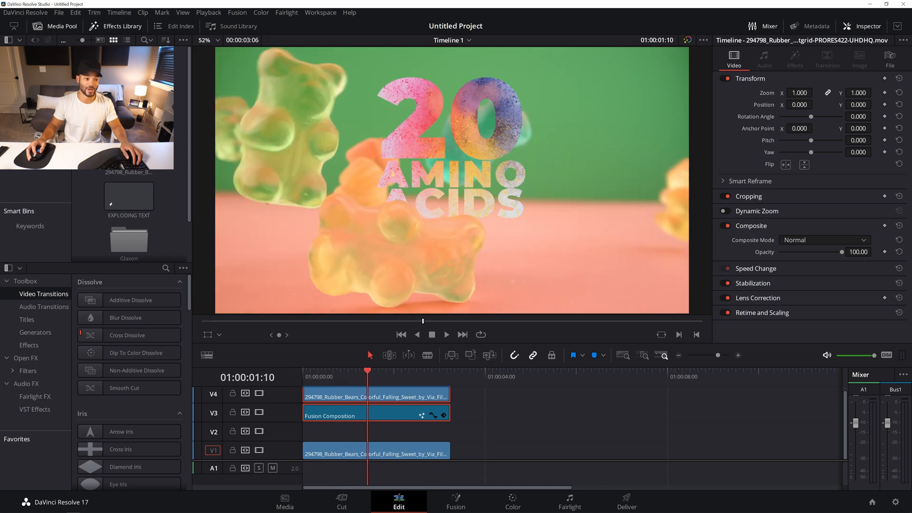
# Mark an in-to-out range in the pink powder explosion clip and place only its video on V2 at the timeline's start
pyautogui.doubleClick(129, 109)
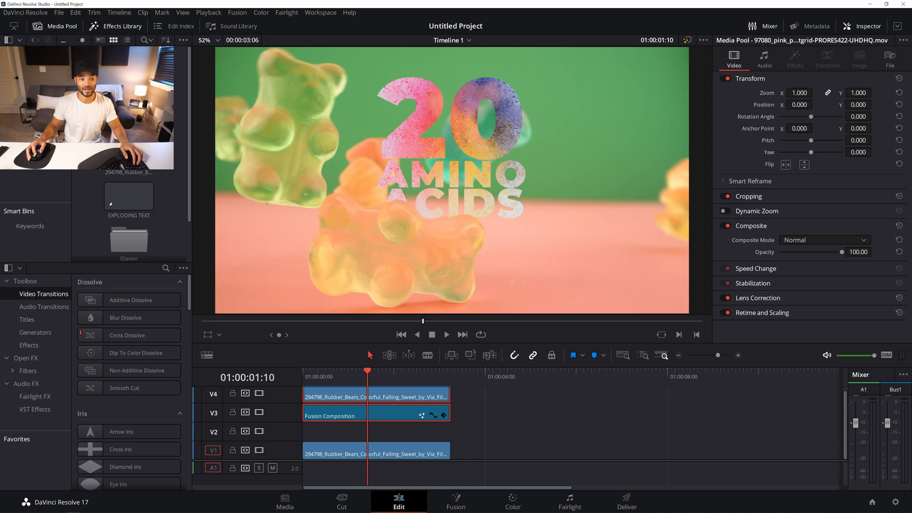
pyautogui.moveTo(215, 322); pyautogui.dragTo(430, 320)
pyautogui.press('o')
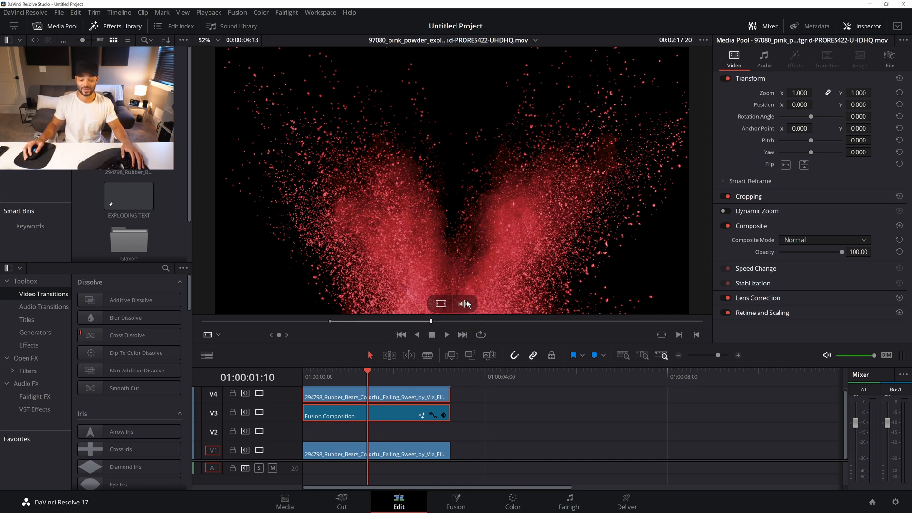
pyautogui.moveTo(442, 304); pyautogui.dragTo(323, 428)
pyautogui.click(348, 433)
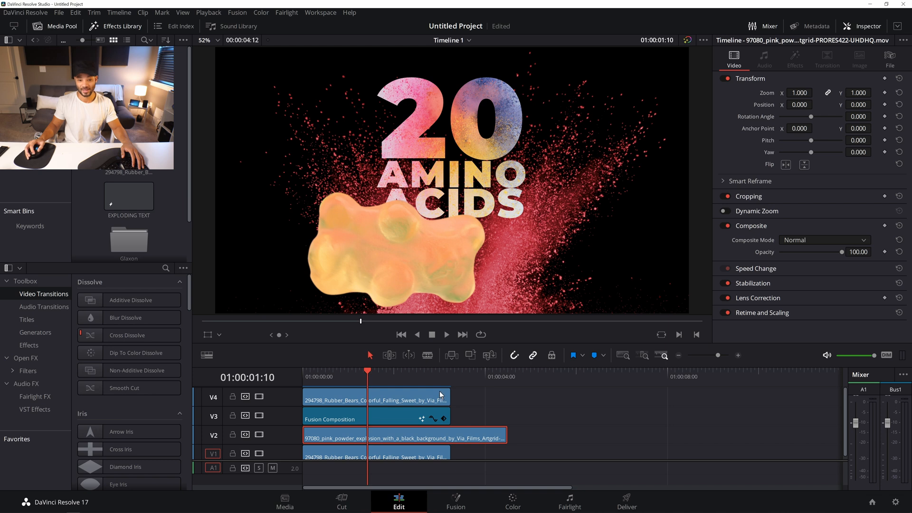
# Set the powder clip's zoom to 0.650 and Y position to 368, and crop its bottom by 66 with softness -23.660
pyautogui.press('Home')
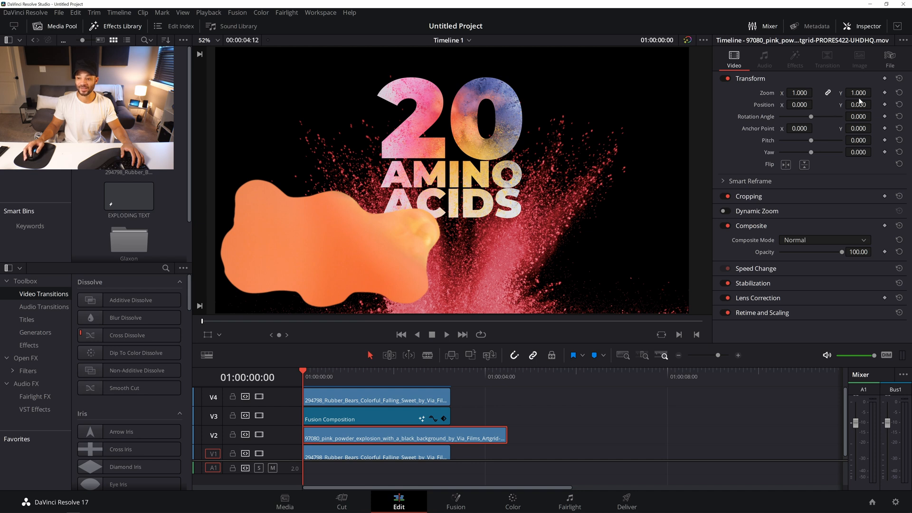
pyautogui.moveTo(858, 94)
pyautogui.mouseDown()
pyautogui.moveTo(826, 94)
pyautogui.moveTo(888, 104)
pyautogui.moveTo(871, 104)
pyautogui.mouseUp()
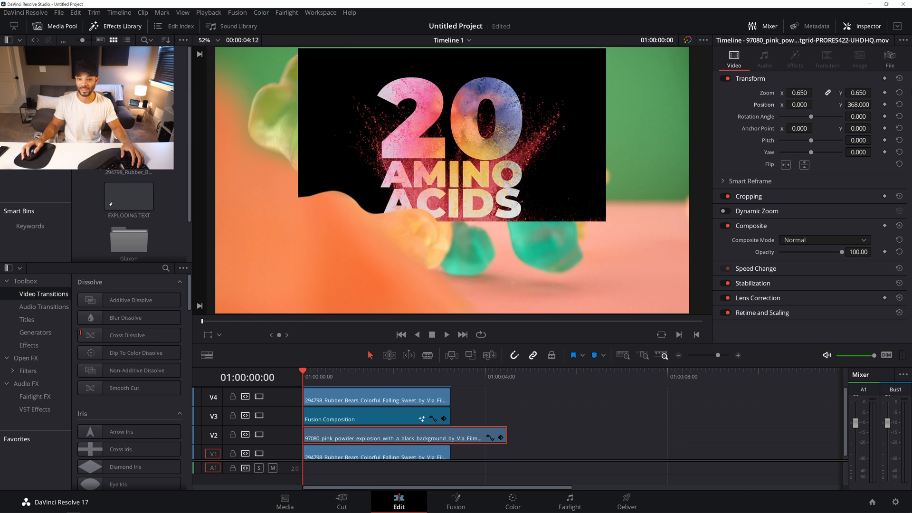
pyautogui.click(762, 195)
pyautogui.moveTo(812, 256)
pyautogui.mouseDown()
pyautogui.moveTo(805, 264)
pyautogui.moveTo(780, 248)
pyautogui.moveTo(826, 261)
pyautogui.moveTo(800, 264)
pyautogui.mouseUp()
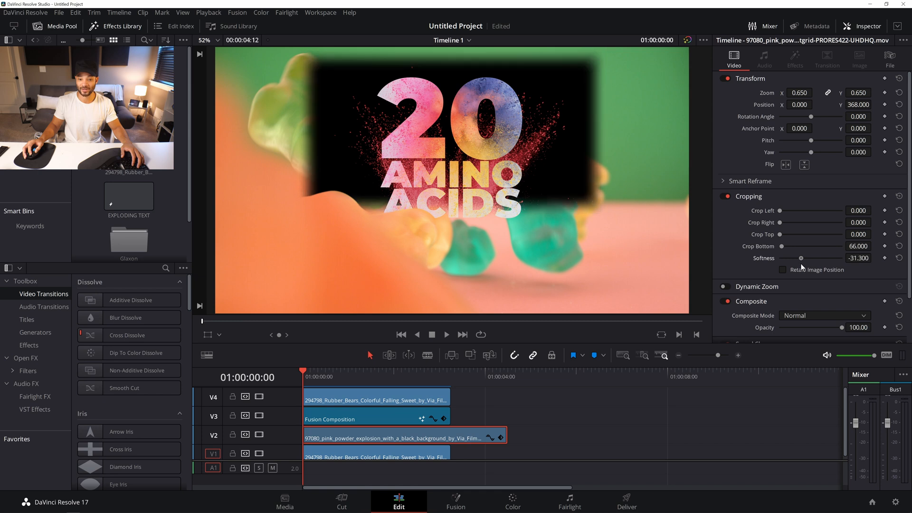
pyautogui.moveTo(800, 263); pyautogui.dragTo(802, 264)
# Enlarge the powder clip to zoom 0.760 at Y position 456, and unlink the zoom axes to narrow X zoom to 0.620
pyautogui.moveTo(859, 104); pyautogui.dragTo(874, 93)
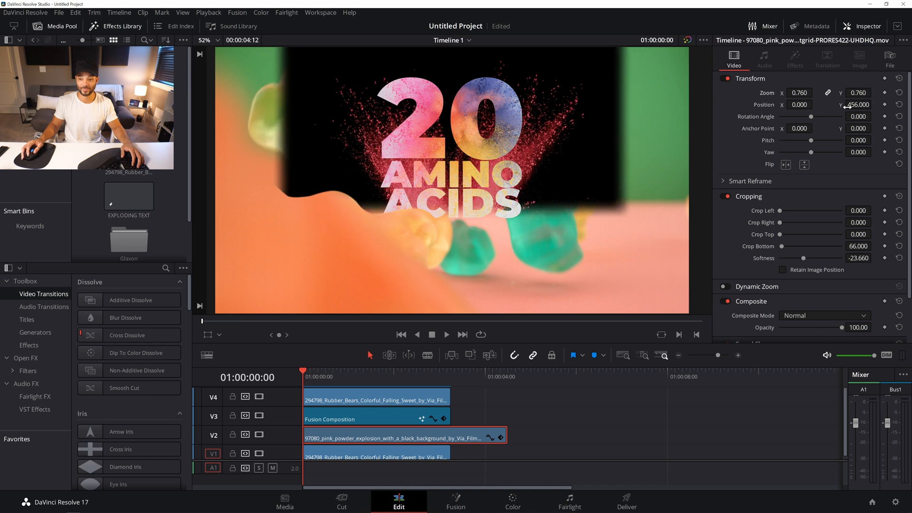
pyautogui.click(829, 93)
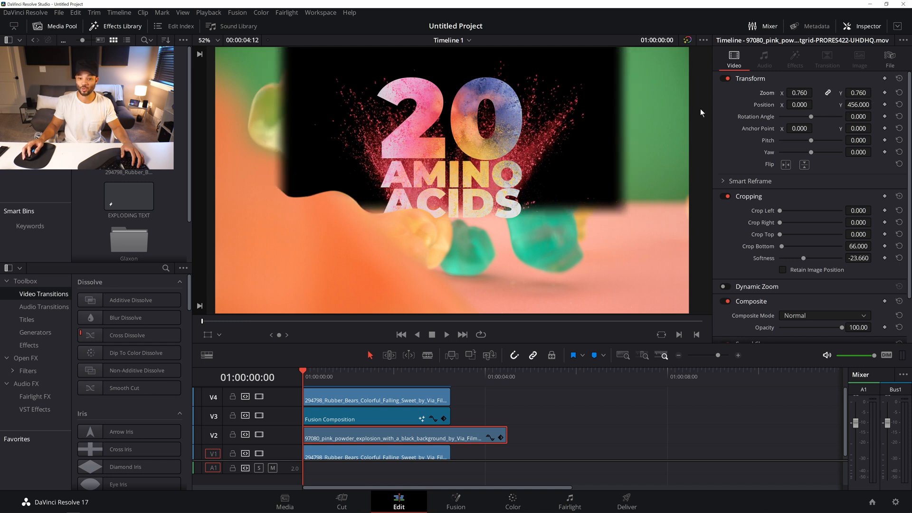
pyautogui.scroll(-1, 678, 110)
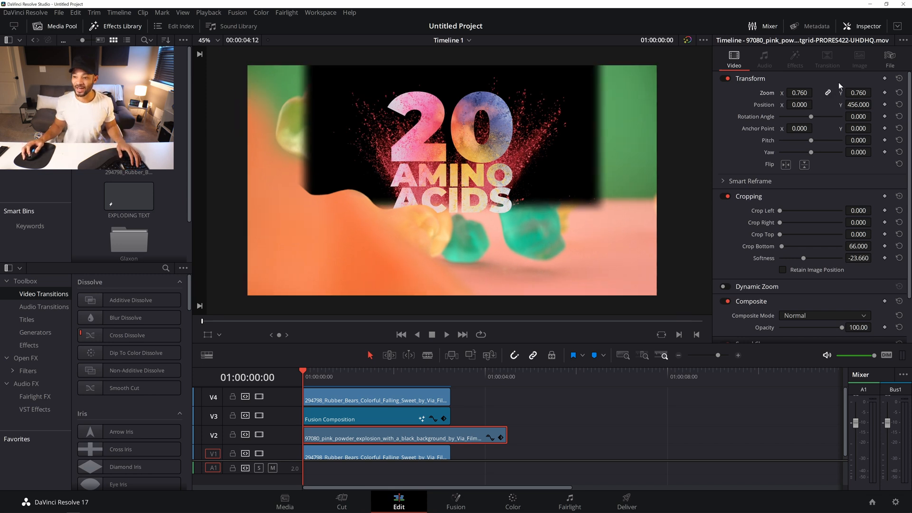
pyautogui.click(801, 80)
pyautogui.click(806, 81)
pyautogui.moveTo(799, 92)
pyautogui.mouseDown()
pyautogui.moveTo(777, 93)
pyautogui.moveTo(815, 91)
pyautogui.mouseUp()
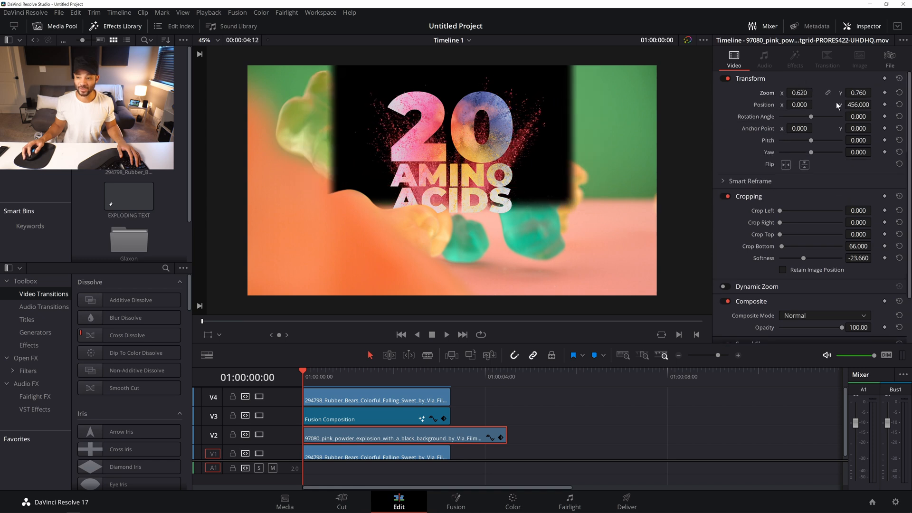
# Relink the powder clip's zoom axes and scale it to X 0.730 and Y 0.870 with Y position 565
pyautogui.click(827, 93)
pyautogui.moveTo(858, 92); pyautogui.dragTo(874, 104)
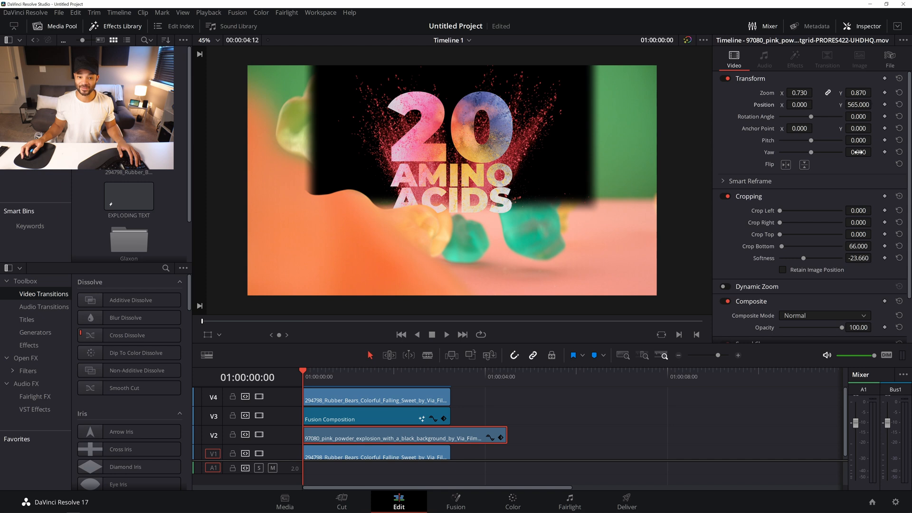
pyautogui.scroll(-2, 519, 180)
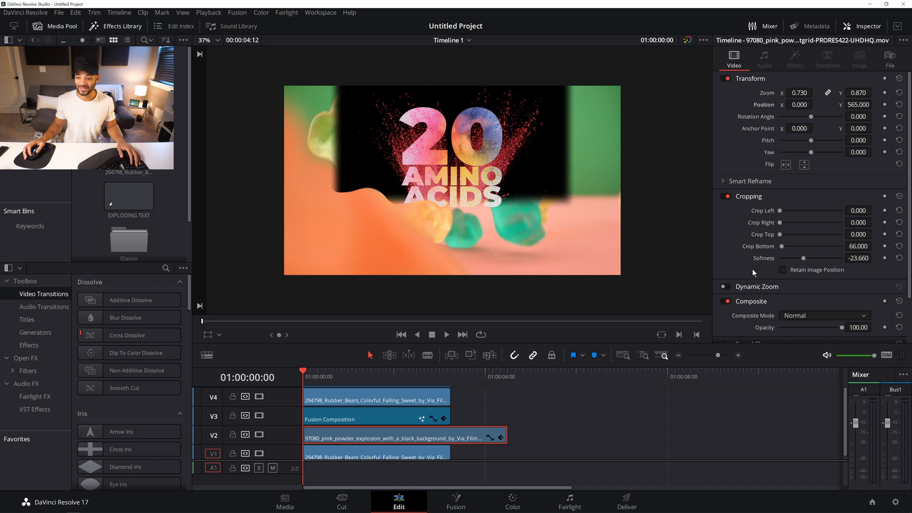
# Set the powder clip's composite mode to Screen and play back the blended explosion
pyautogui.scroll(-2, 767, 264)
pyautogui.click(805, 261)
pyautogui.scroll(-6, 822, 284)
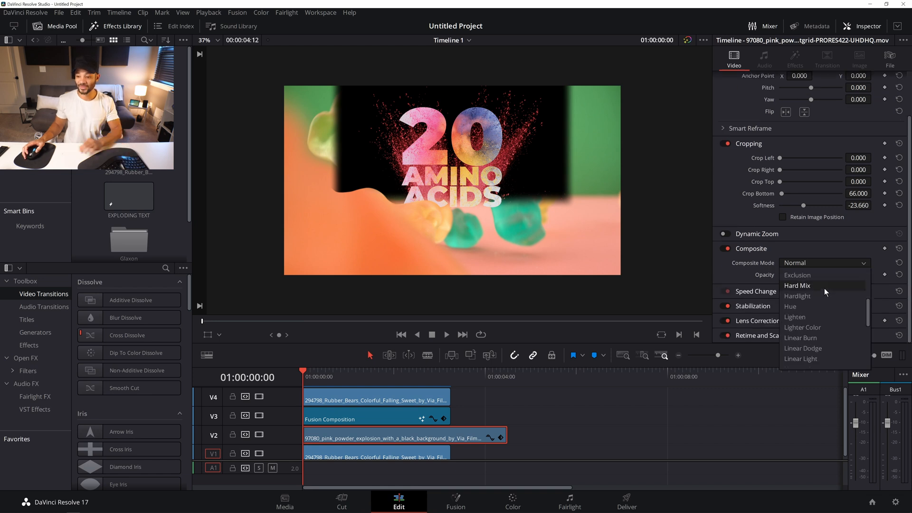
pyautogui.click(819, 327)
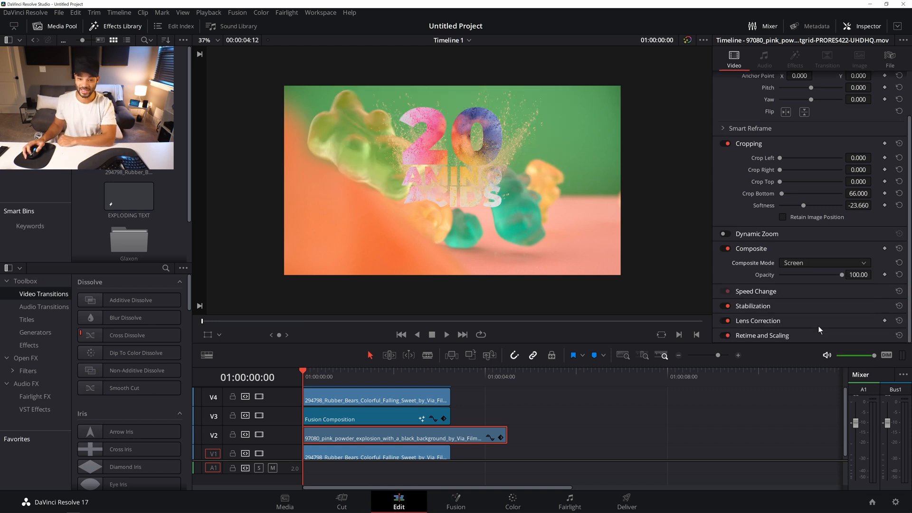
pyautogui.press('space')
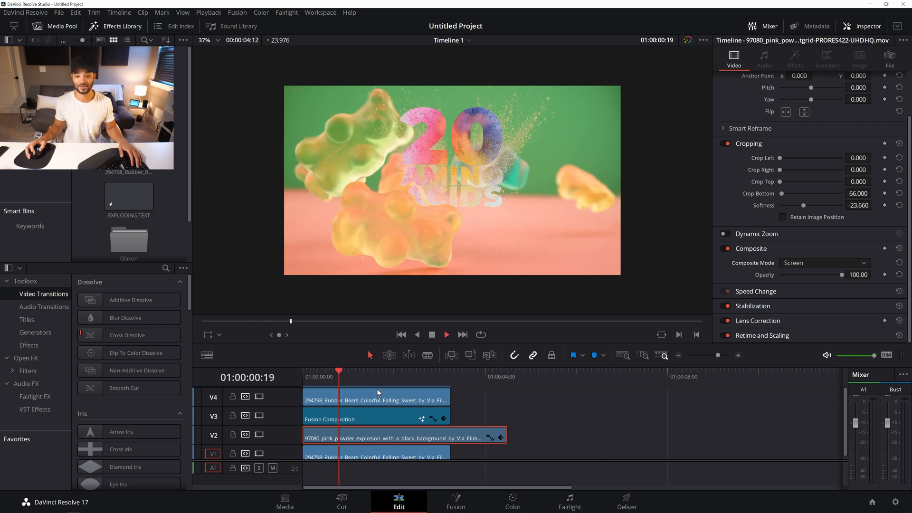
pyautogui.scroll(2, 479, 153)
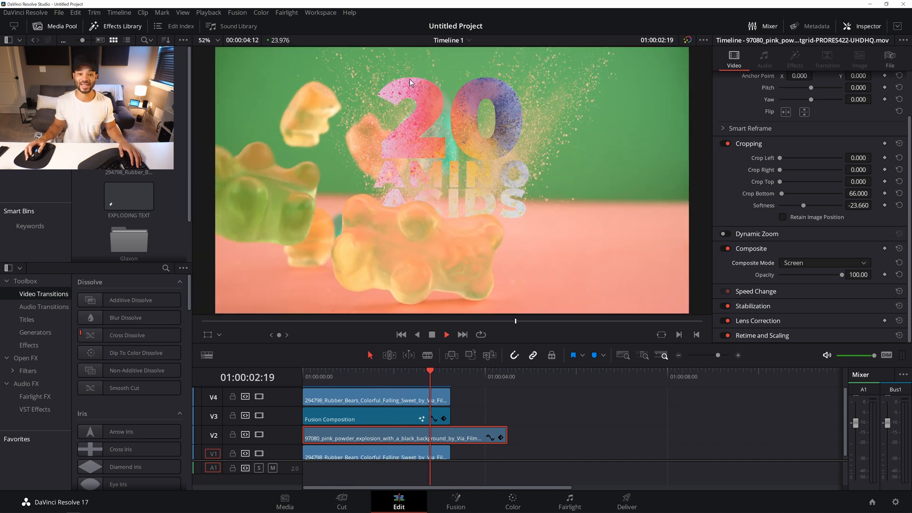
pyautogui.press('space')
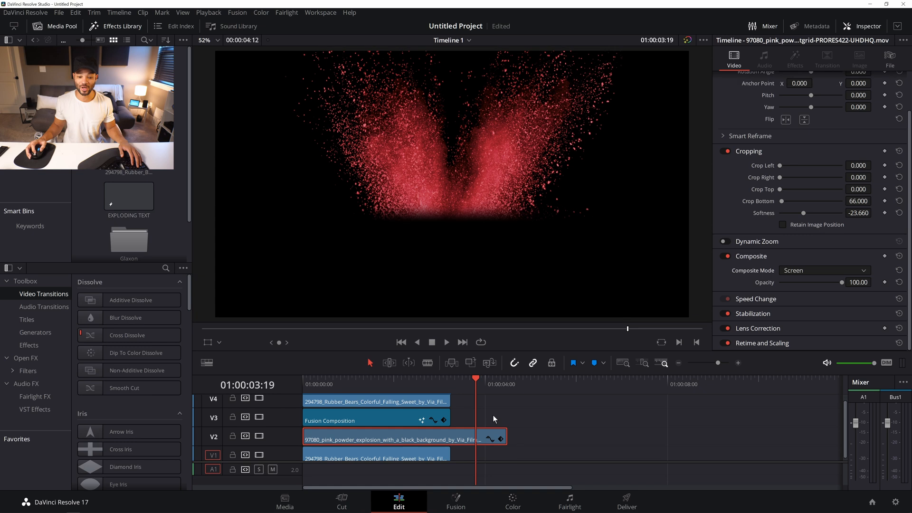
# Trim the end of the powder clip on V2 to line up with the end of the other clips
pyautogui.press('Home')
pyautogui.moveTo(507, 436); pyautogui.dragTo(450, 437)
pyautogui.moveTo(312, 388); pyautogui.dragTo(335, 390)
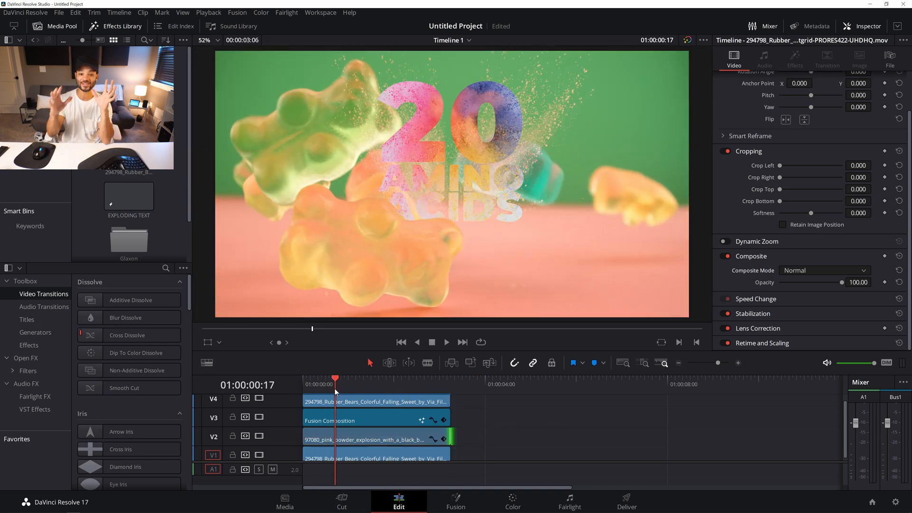
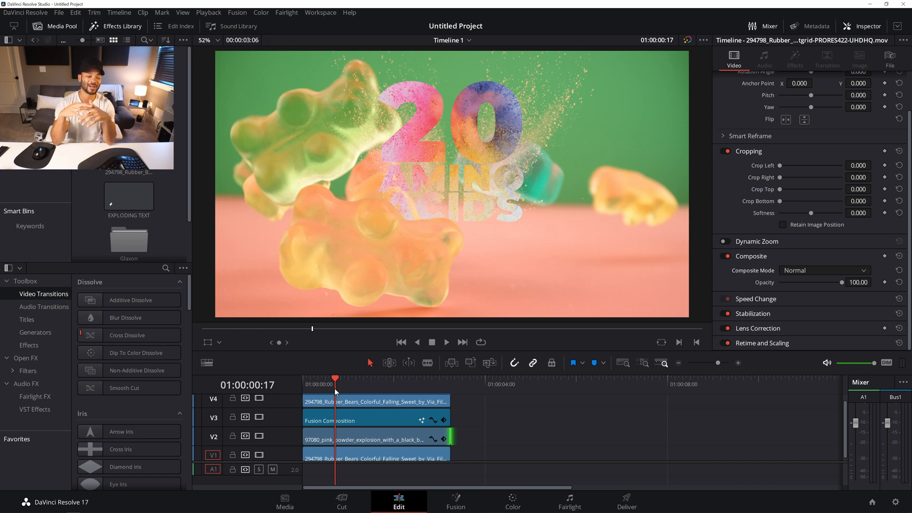
# Scrub and play the first part of the timeline to review how the powder blends around the text
pyautogui.moveTo(335, 390)
pyautogui.mouseDown()
pyautogui.moveTo(303, 387)
pyautogui.moveTo(341, 391)
pyautogui.mouseUp()
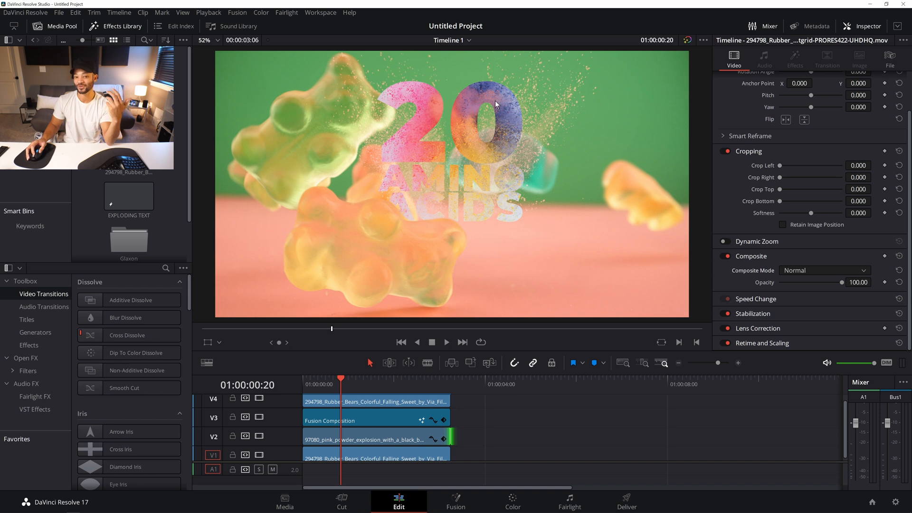
pyautogui.moveTo(313, 387); pyautogui.dragTo(314, 392)
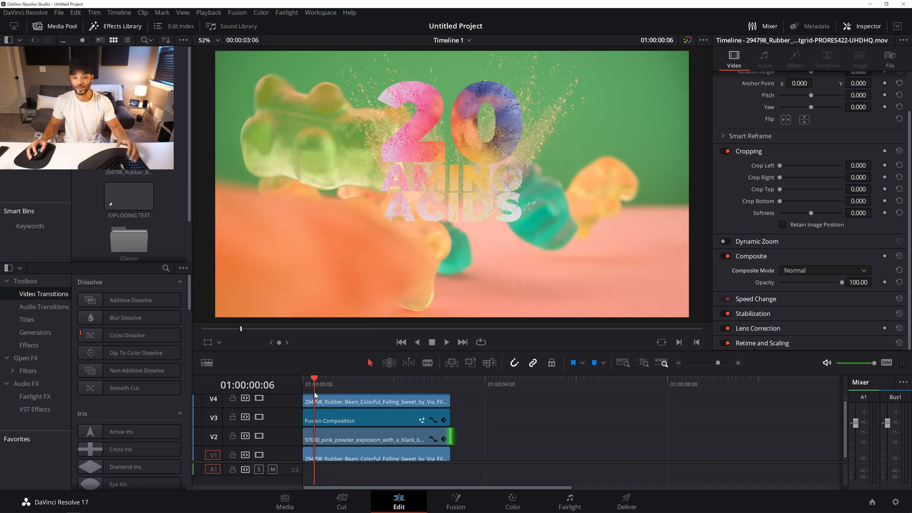
pyautogui.press('space')
pyautogui.press('space')
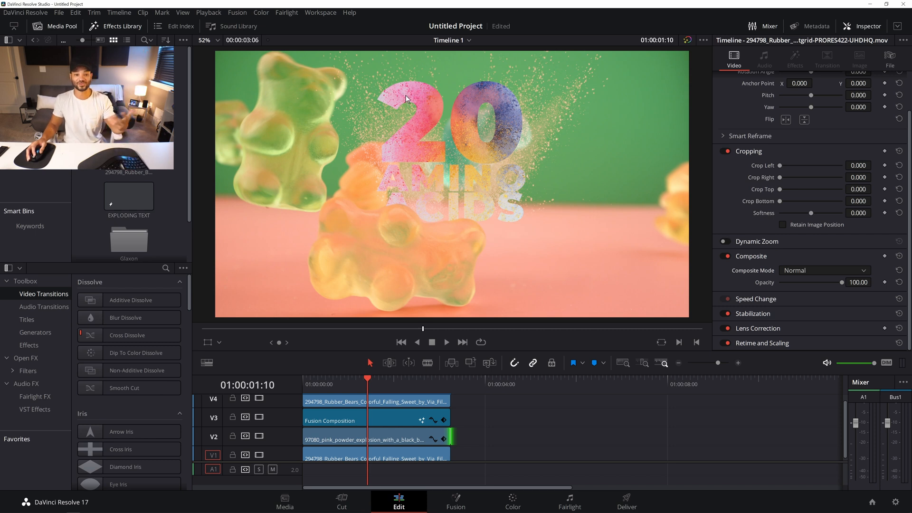
# Play back the composite from the start to review the powder explosion and park the playhead at 01:00:01:15
pyautogui.press('space')
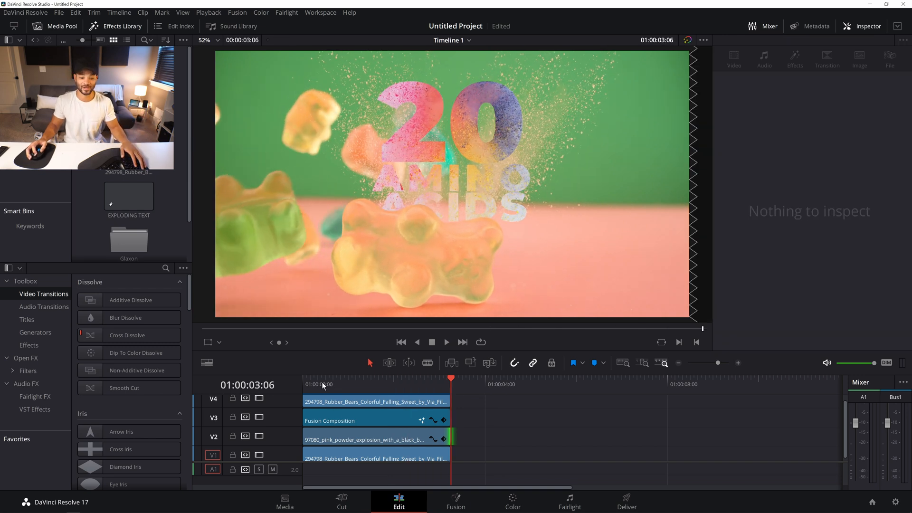
pyautogui.press('Home')
pyautogui.press('space')
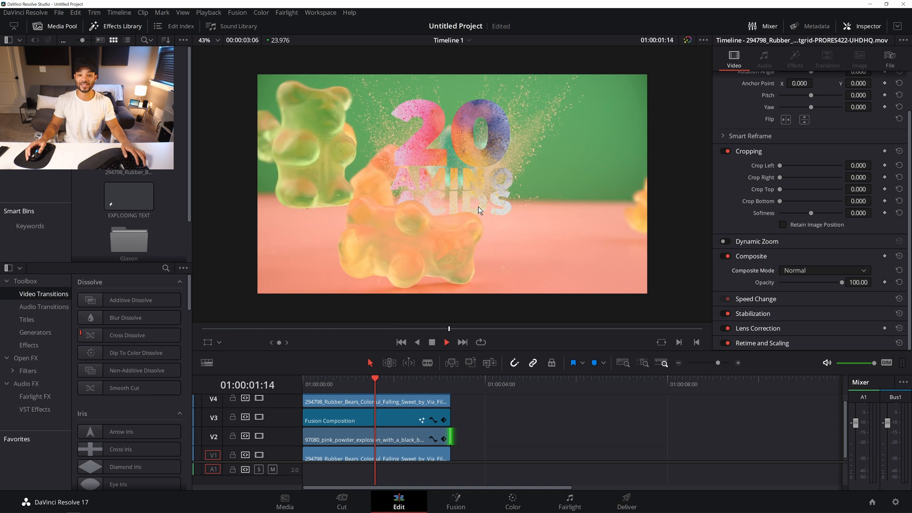
pyautogui.press('space')
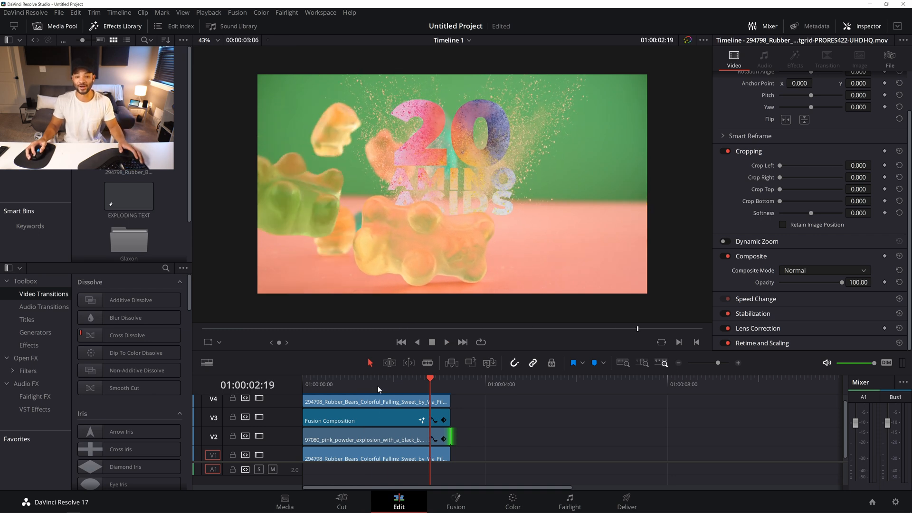
pyautogui.click(377, 385)
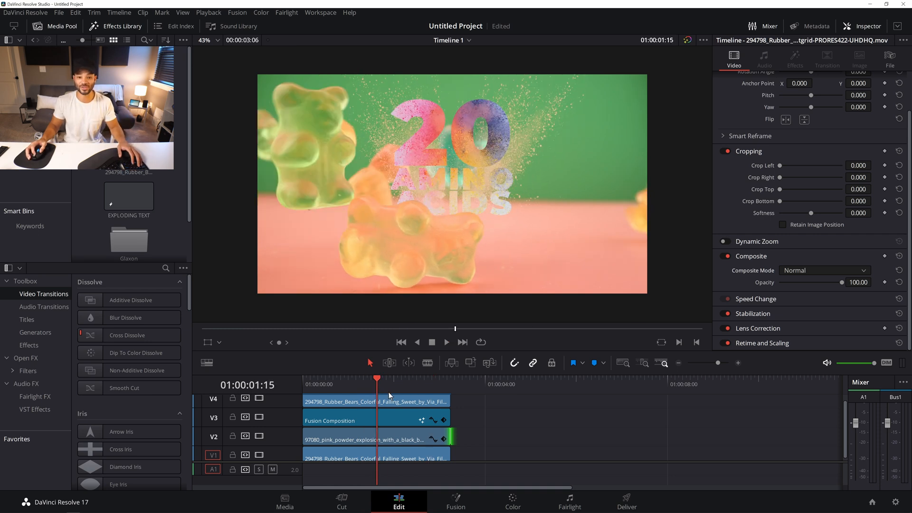
# Go to the Color page and select the powder clip on V2 for grading, hiding the clip strip again
pyautogui.click(512, 500)
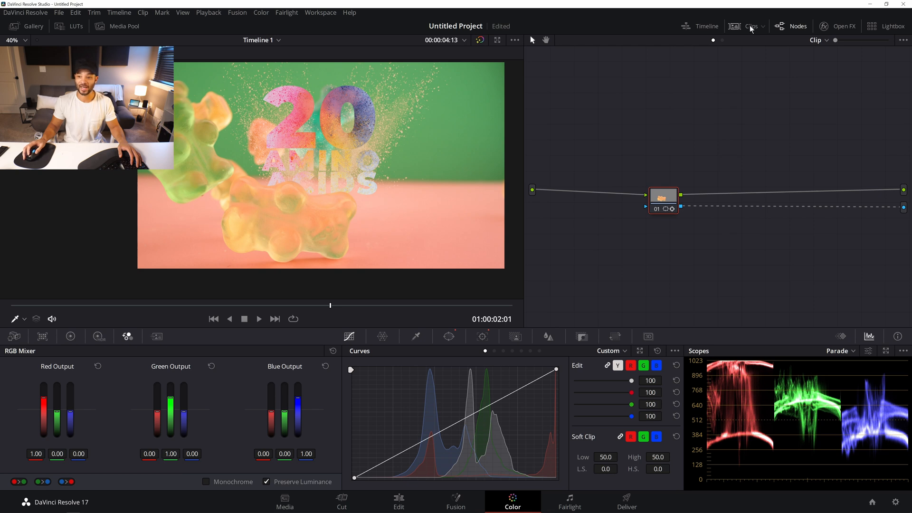
pyautogui.click(736, 26)
pyautogui.click(107, 294)
pyautogui.scroll(2, 334, 135)
pyautogui.scroll(-3, 334, 135)
pyautogui.moveTo(368, 102); pyautogui.dragTo(366, 129)
pyautogui.click(735, 26)
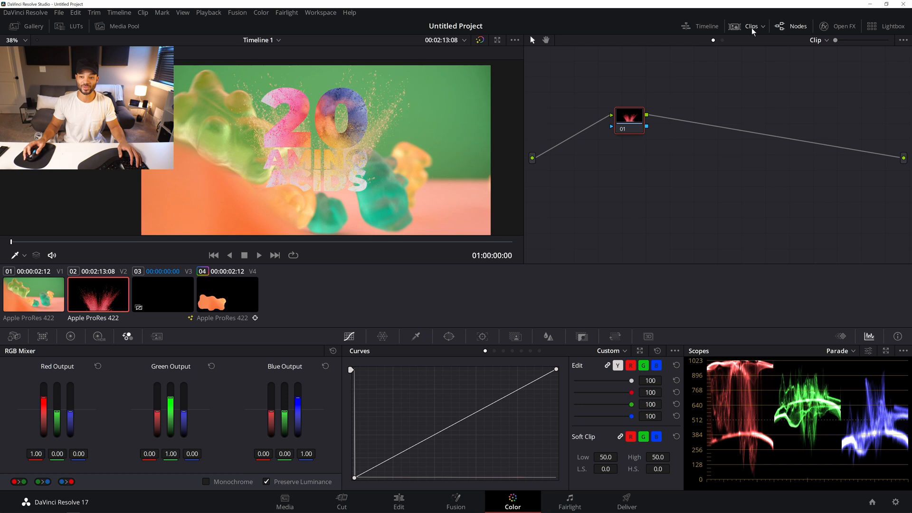
# Add a gradient window to node 01, angled about -70 degrees over the "2", with a softness of about 10.5
pyautogui.click(449, 337)
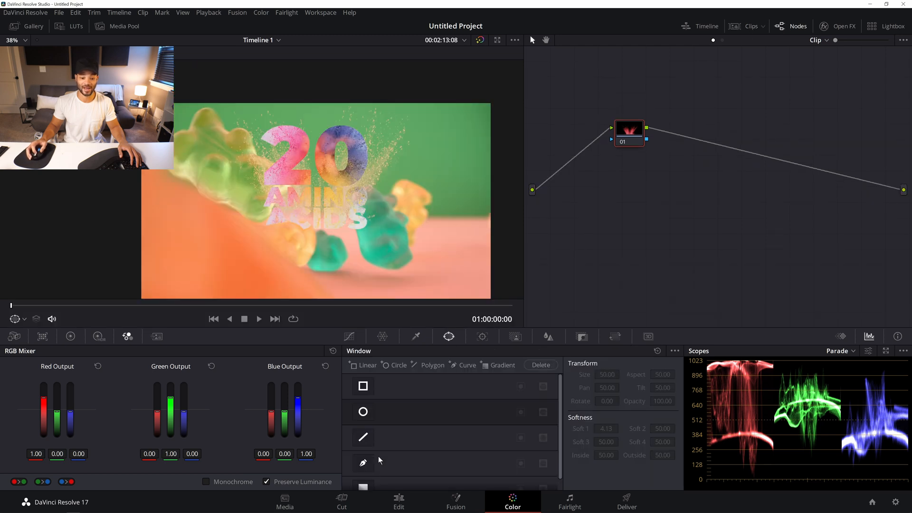
pyautogui.click(364, 489)
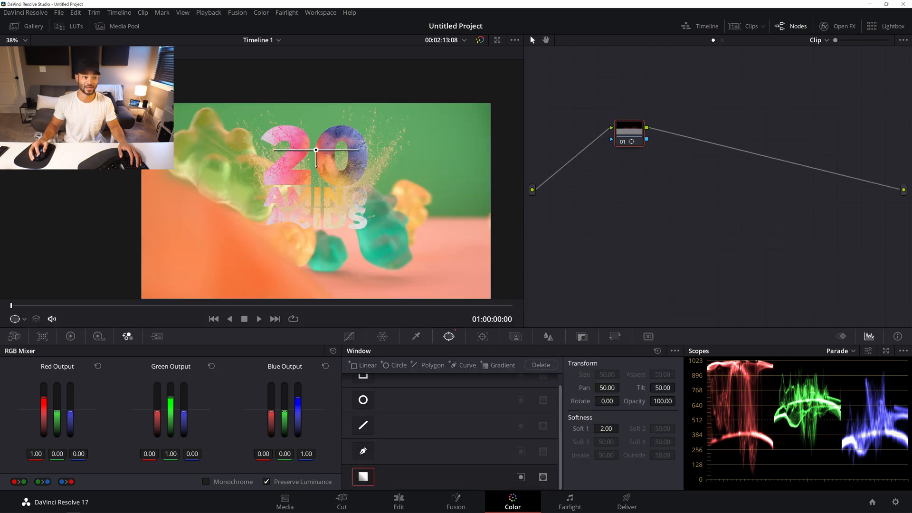
pyautogui.hotkey('shift', 'h')
pyautogui.moveTo(328, 163); pyautogui.dragTo(272, 153)
pyautogui.hotkey('shift', 'h')
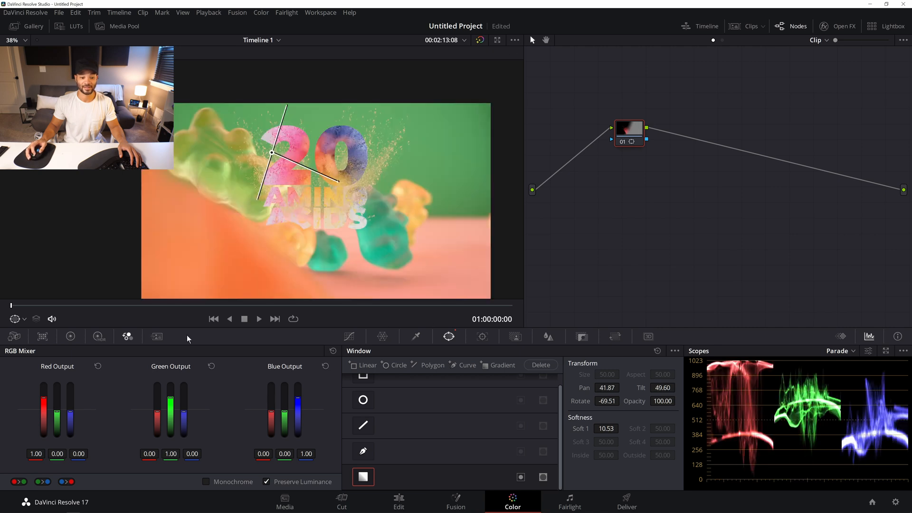
# Anchor the Hue Vs Hue curve around the reds and shift the red powder toward pink with a hue rotate of about 68
pyautogui.click(349, 336)
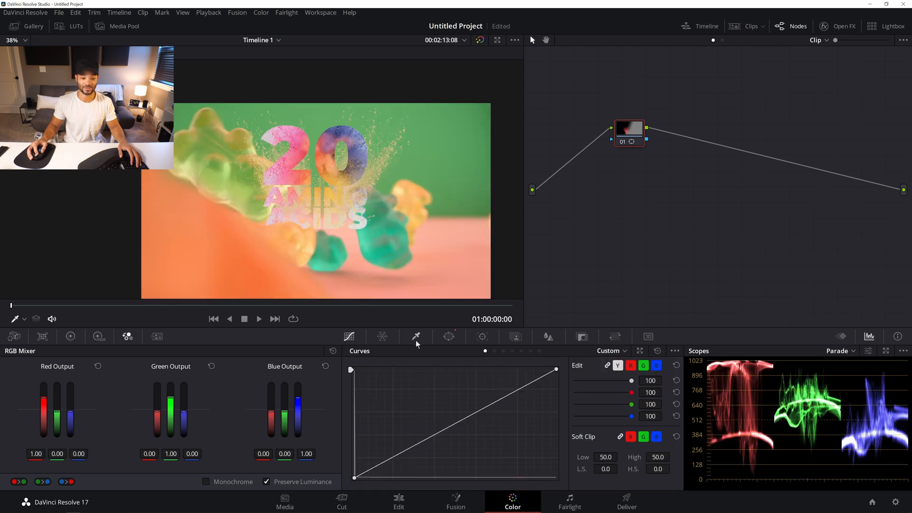
pyautogui.click(503, 352)
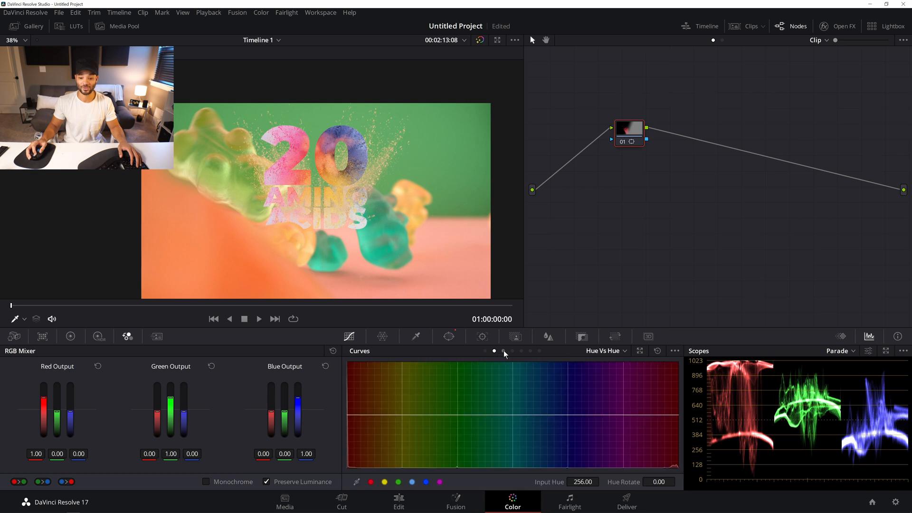
pyautogui.click(401, 415)
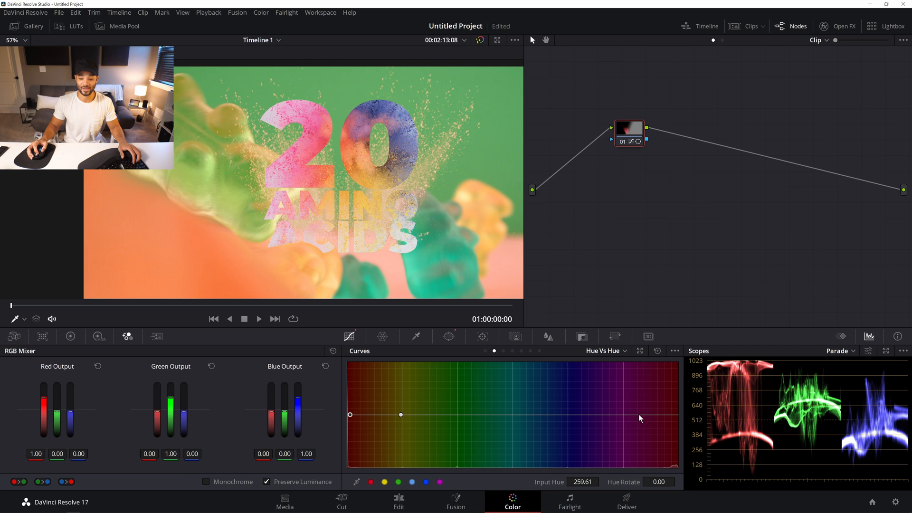
pyautogui.moveTo(366, 415)
pyautogui.mouseDown()
pyautogui.moveTo(367, 444)
pyautogui.moveTo(364, 377)
pyautogui.moveTo(363, 445)
pyautogui.moveTo(364, 399)
pyautogui.mouseUp()
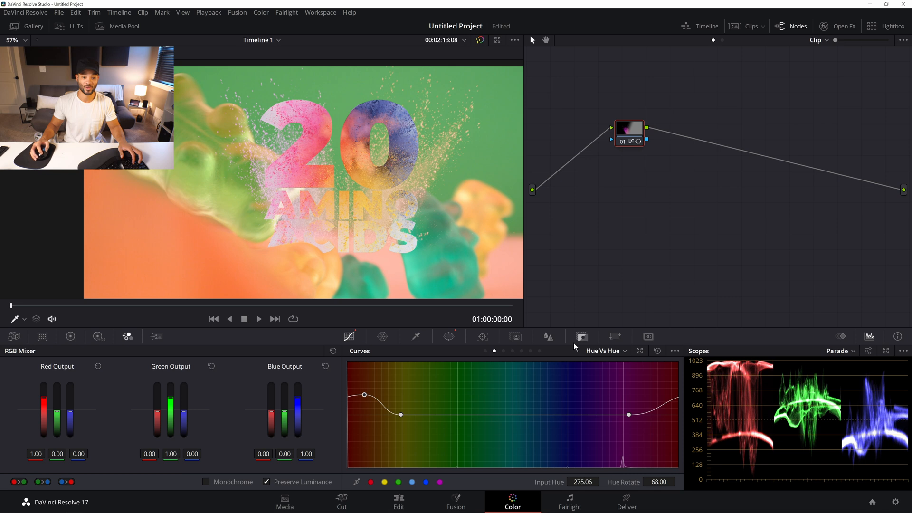
# Add a serial node after node 01 and copy node 01's grade and window onto it
pyautogui.moveTo(638, 136); pyautogui.dragTo(645, 185)
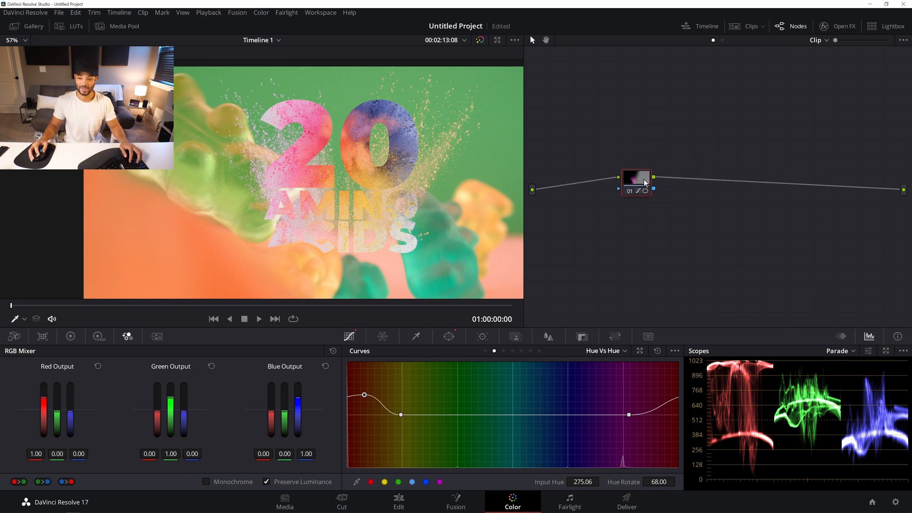
pyautogui.rightClick(644, 182)
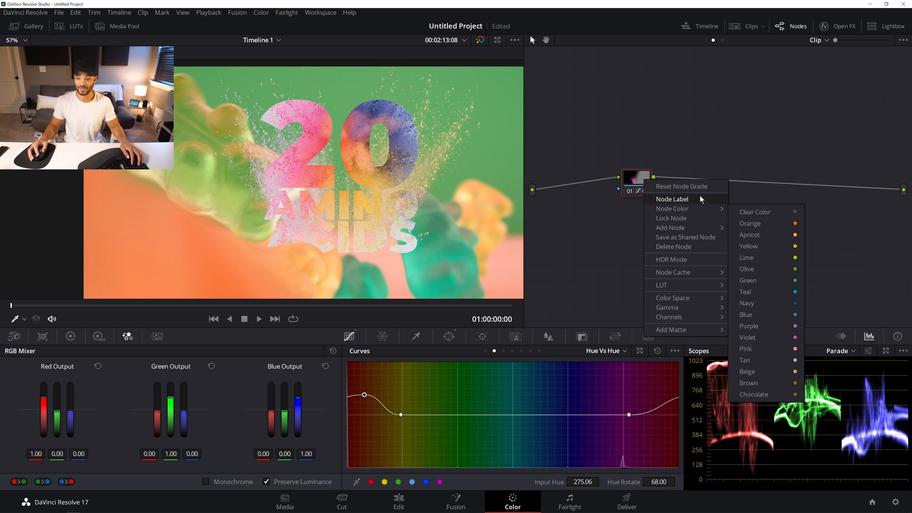
pyautogui.click(635, 180)
pyautogui.hotkey('alt', 's')
pyautogui.click(636, 181)
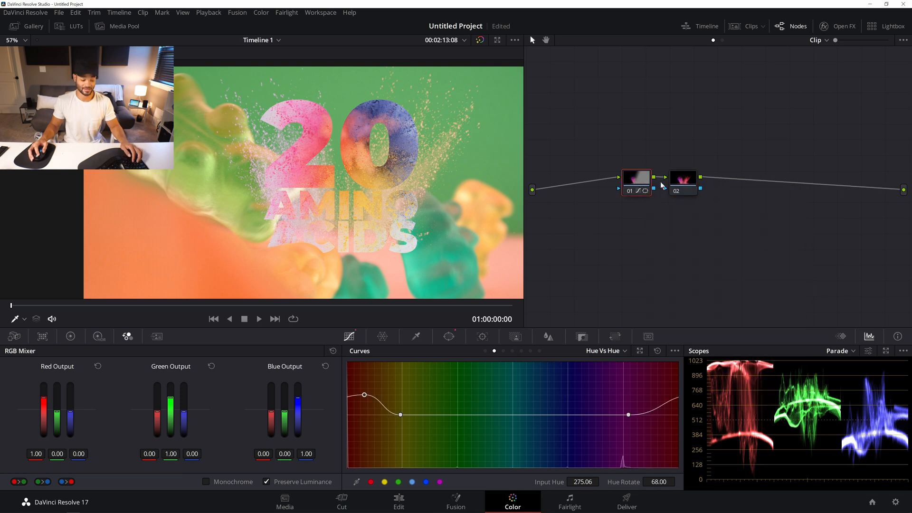
pyautogui.click(687, 183)
pyautogui.hotkey('ctrl', 'v')
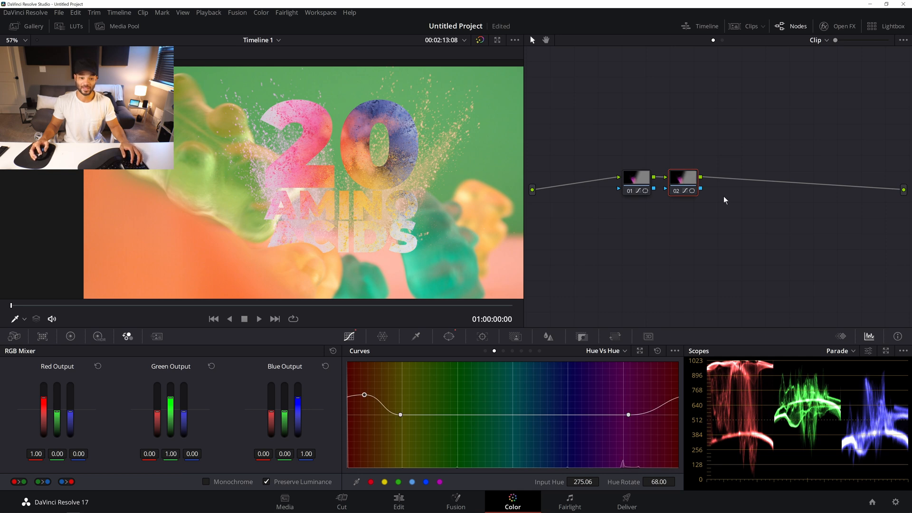
# Invert node 02's gradient window and shift its reds toward blue with a Hue Vs Hue rotate of about 104.80
pyautogui.click(449, 337)
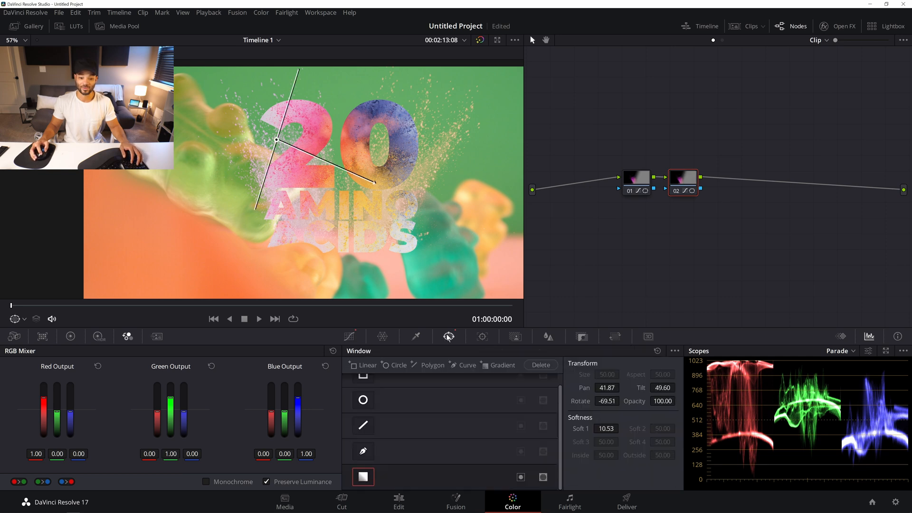
pyautogui.click(521, 477)
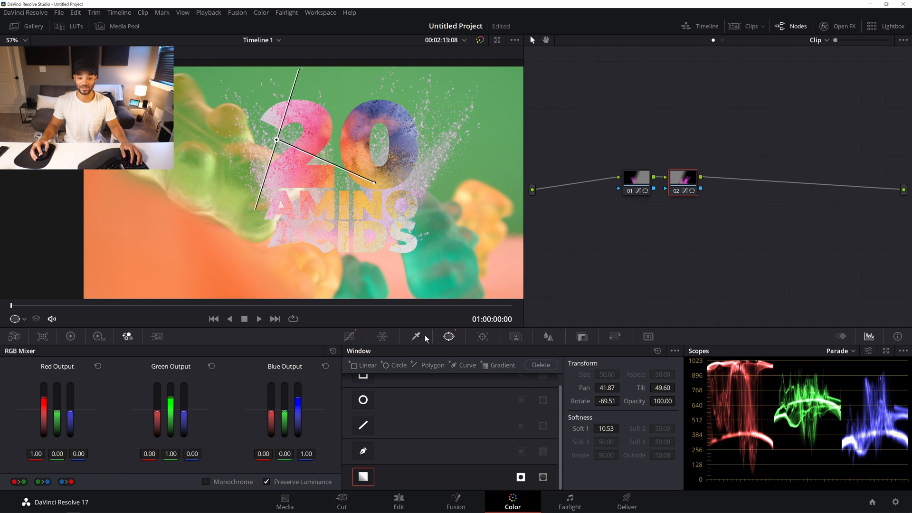
pyautogui.click(351, 336)
pyautogui.moveTo(354, 399)
pyautogui.mouseDown()
pyautogui.moveTo(361, 416)
pyautogui.moveTo(355, 363)
pyautogui.moveTo(355, 414)
pyautogui.moveTo(352, 386)
pyautogui.mouseUp()
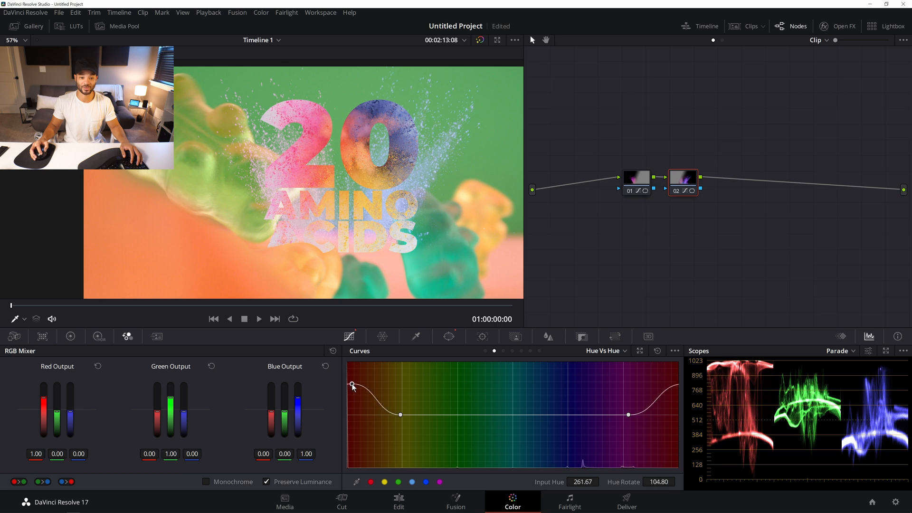
# At 01:00:01:08, darken the reds in node 02 on the Hue Vs Lum curve to a lum gain of about 0.34
pyautogui.press('space')
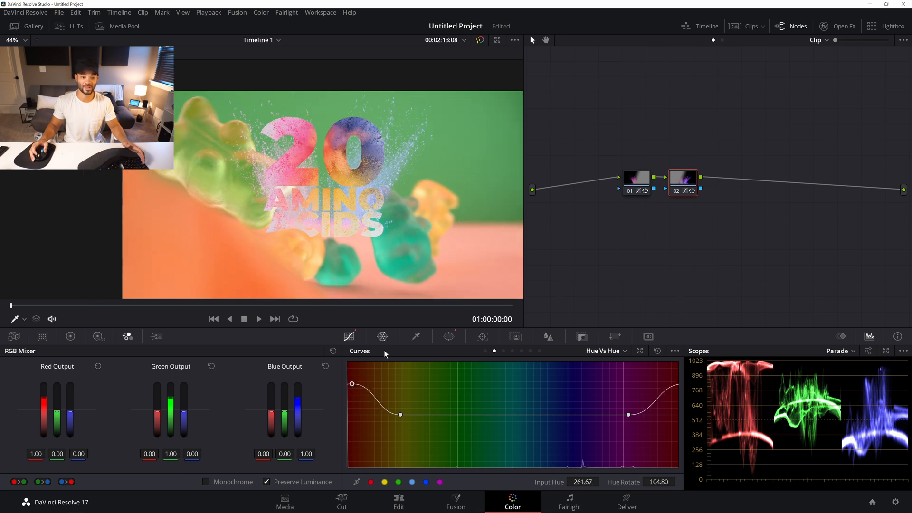
pyautogui.press('space')
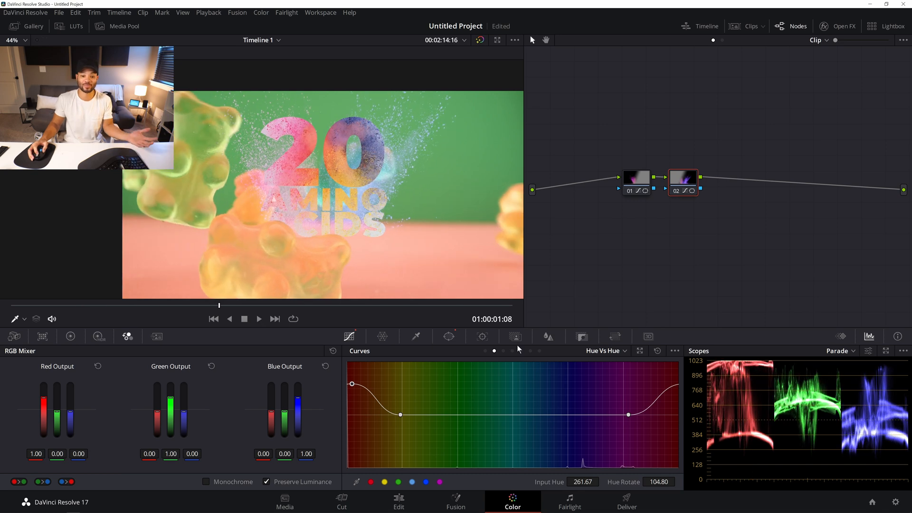
pyautogui.click(512, 350)
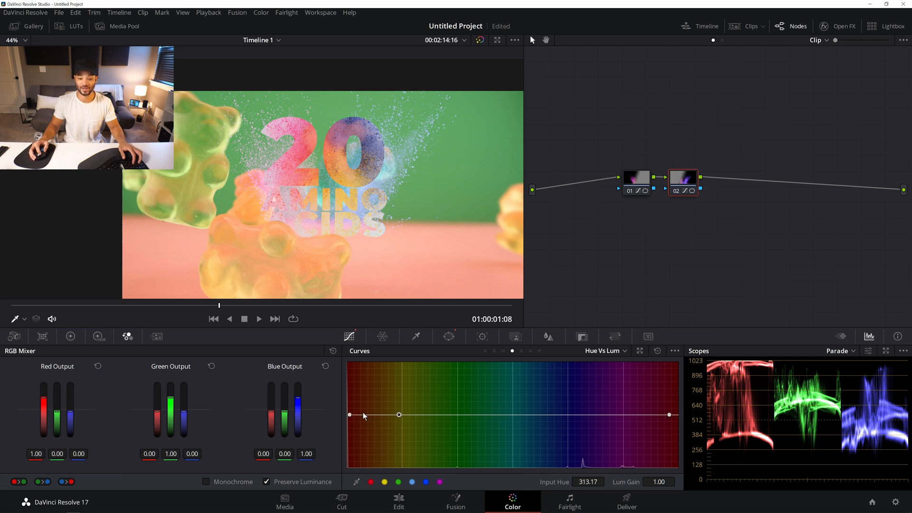
pyautogui.moveTo(634, 417); pyautogui.dragTo(631, 415)
pyautogui.moveTo(350, 417); pyautogui.dragTo(356, 453)
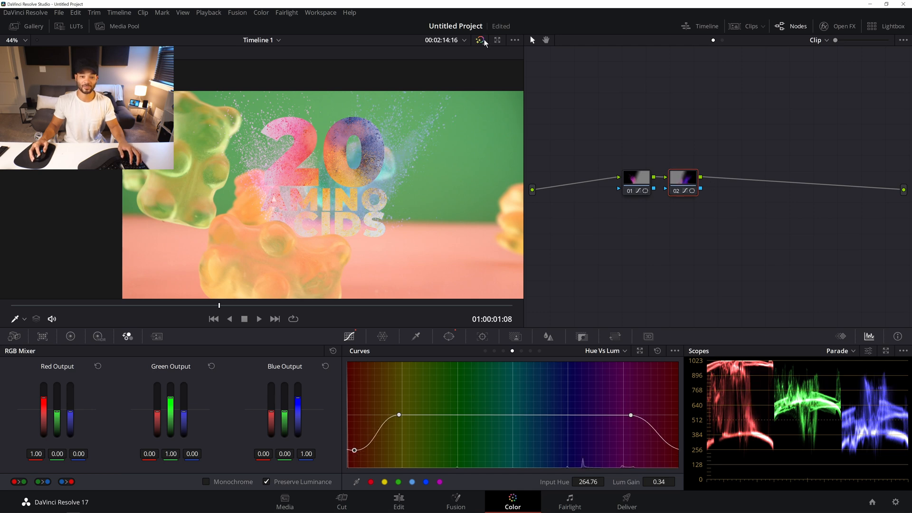
# Compare the shot with both nodes bypassed, and reduce node 01's Hue Vs Hue red shift to a hue rotate of about 36
pyautogui.moveTo(743, 143); pyautogui.dragTo(627, 237)
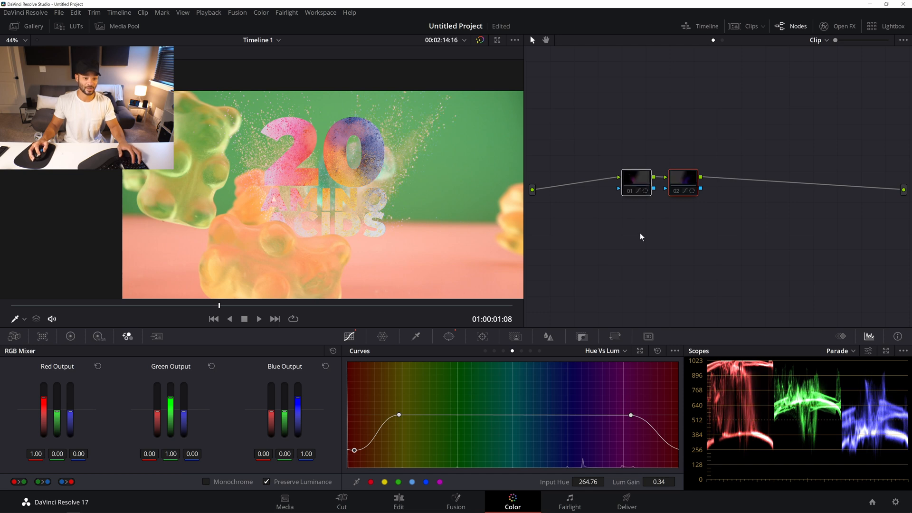
pyautogui.click(639, 178)
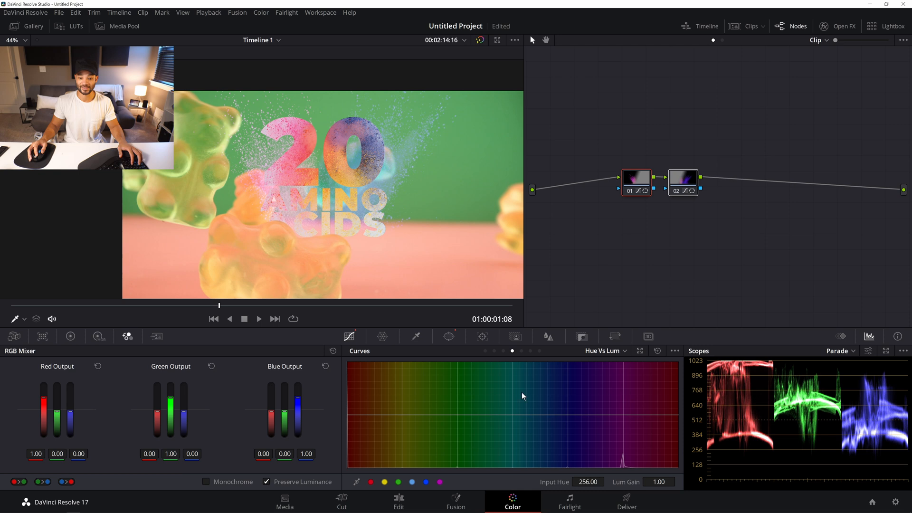
pyautogui.click(495, 351)
pyautogui.moveTo(363, 396); pyautogui.dragTo(361, 405)
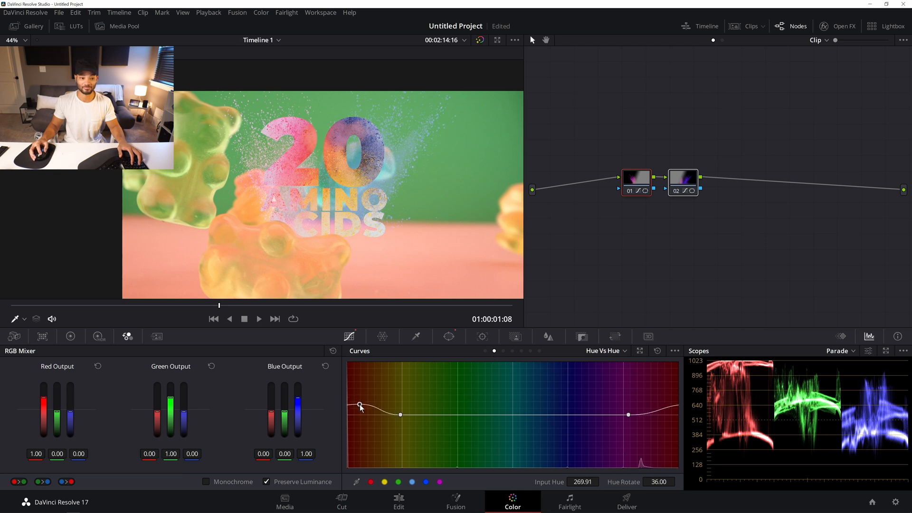
# Return to the Edit page and play the timeline from the start to review the recoloured powder
pyautogui.click(400, 500)
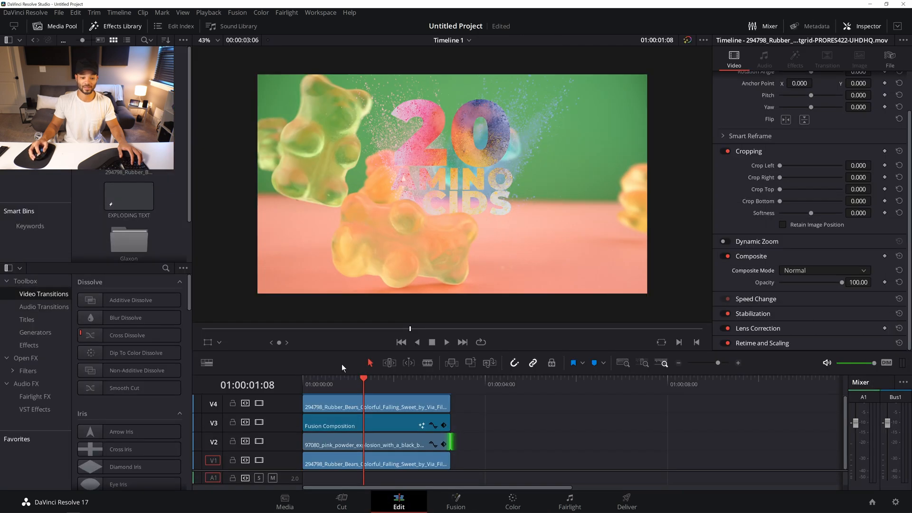
pyautogui.click(304, 388)
pyautogui.press('space')
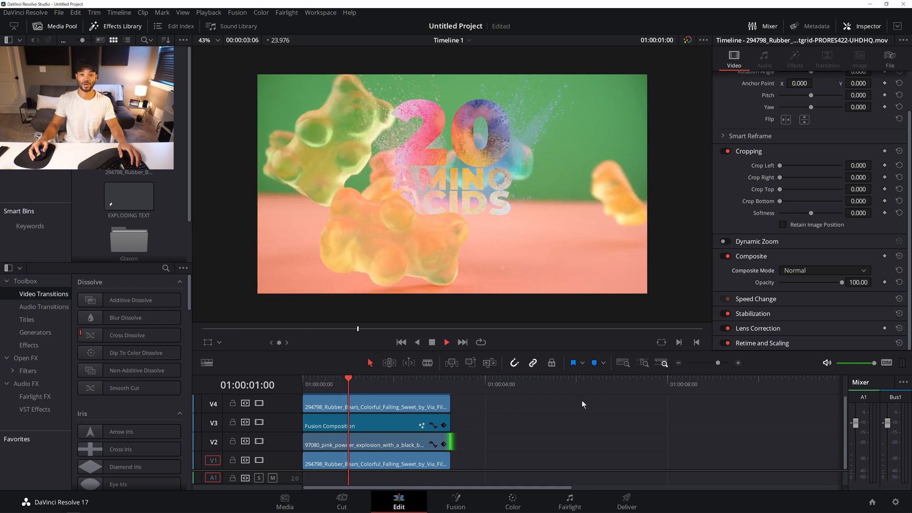
# Reopen the powder clip's grade on the Color page and add a serial node 03 after node 02
pyautogui.click(513, 501)
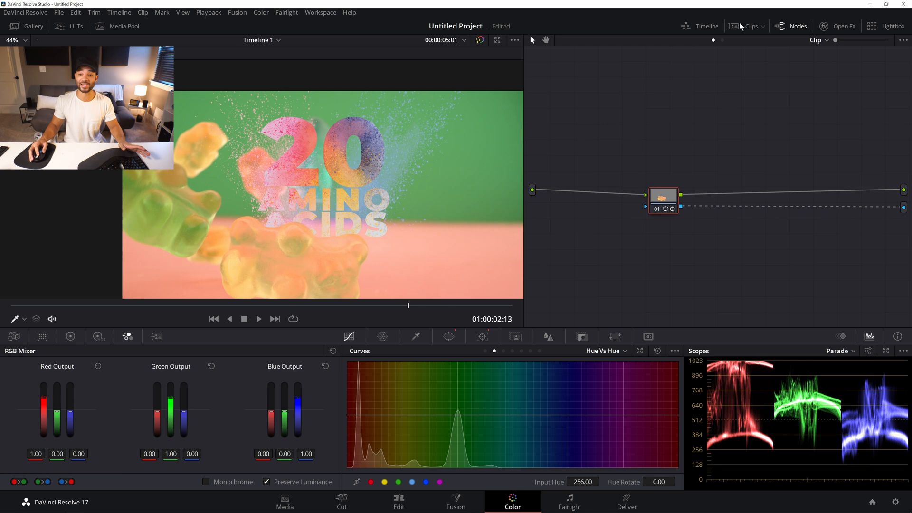
pyautogui.click(751, 26)
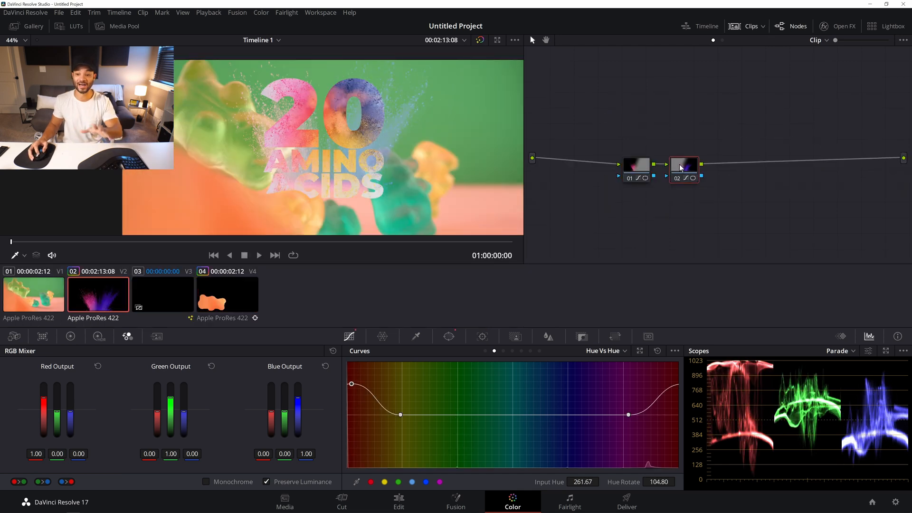
pyautogui.hotkey('alt', 's')
# Add a circle window to node 03 over the base of the powder, with size about 36, aspect 64, tilt 38 and softness 14.5
pyautogui.click(448, 337)
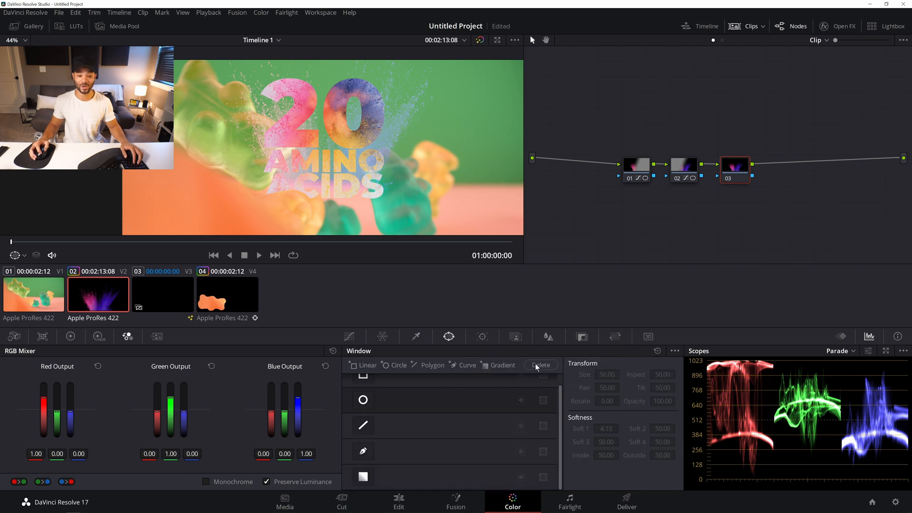
pyautogui.click(364, 400)
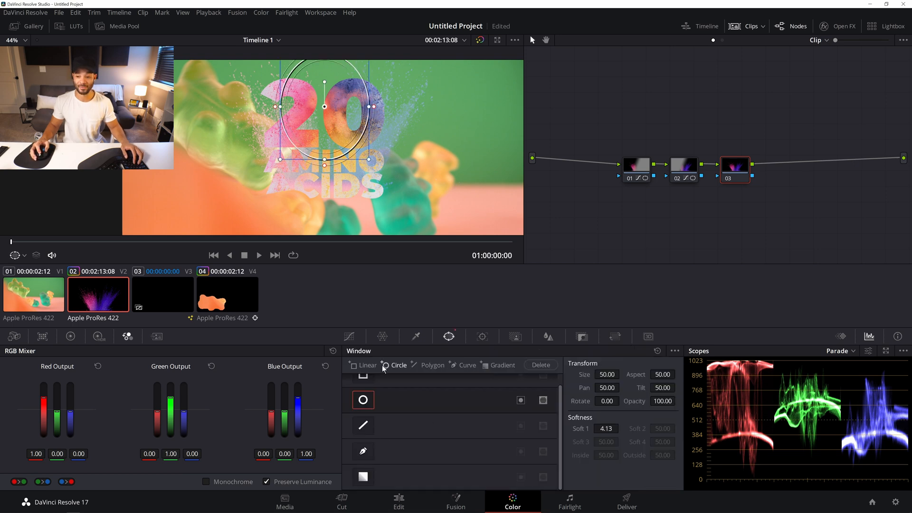
pyautogui.moveTo(327, 93); pyautogui.dragTo(349, 165)
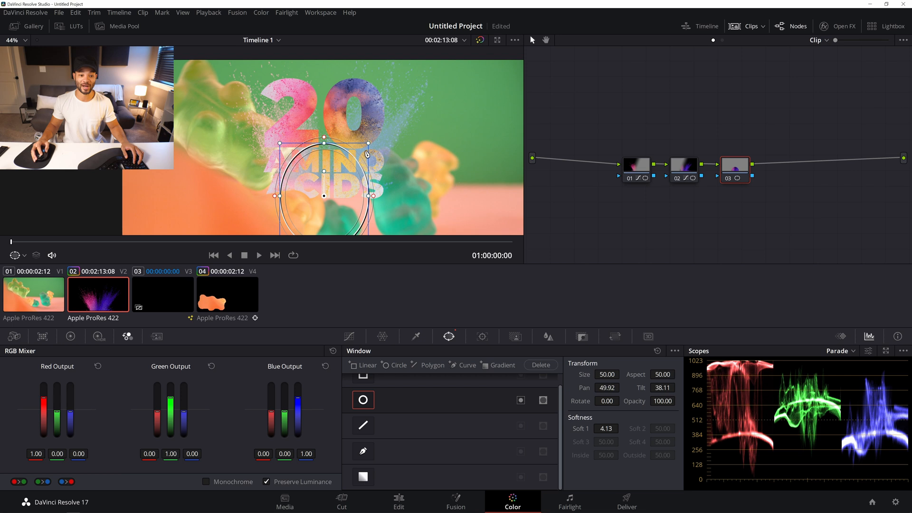
pyautogui.hotkey('shift', 'h')
pyautogui.moveTo(610, 437); pyautogui.dragTo(644, 437)
pyautogui.moveTo(333, 142); pyautogui.dragTo(312, 160)
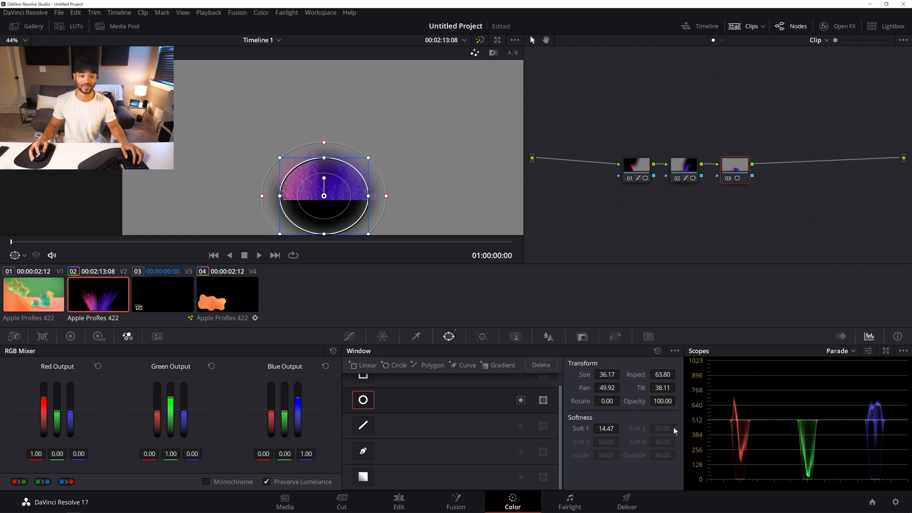
# Turn off the highlight view and bend node 03's Hue Vs Hue curve down in the blue-purple range, to a hue rotate of about -133.6
pyautogui.hotkey('shift', 'h')
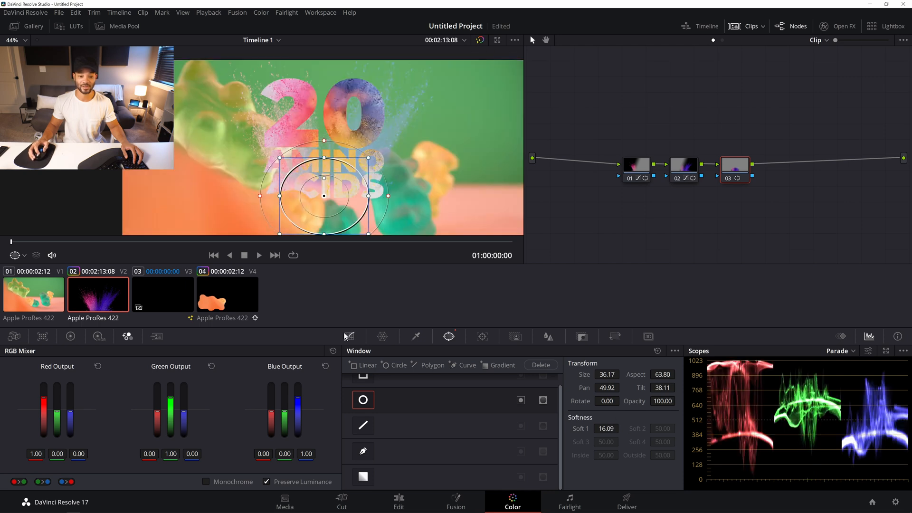
pyautogui.click(349, 336)
pyautogui.click(535, 415)
pyautogui.click(508, 415)
pyautogui.moveTo(591, 415); pyautogui.dragTo(609, 456)
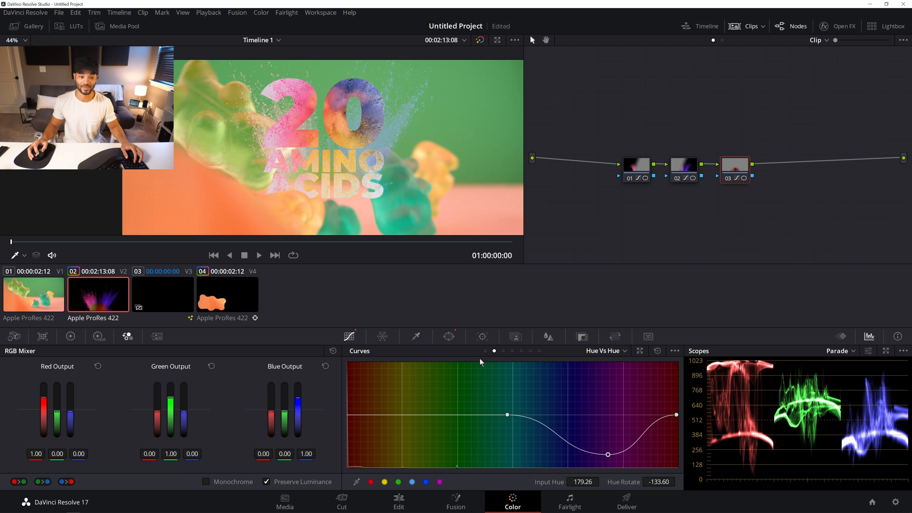
pyautogui.scroll(5, 330, 177)
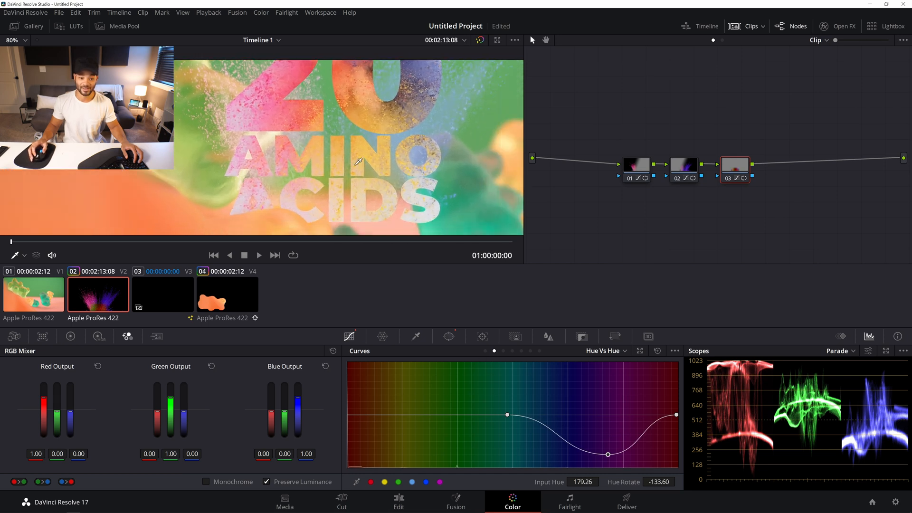
pyautogui.scroll(-1, 320, 164)
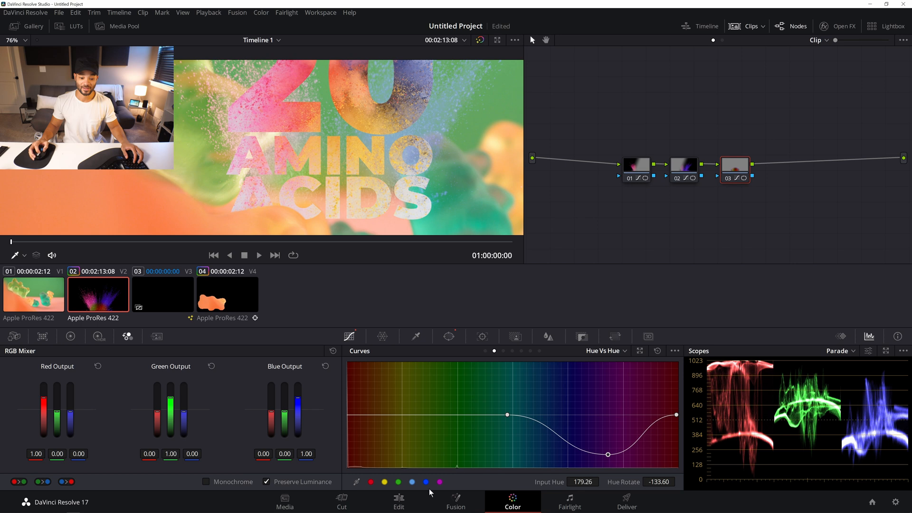
# Return to the Edit page and temporarily hide the V3 text track to inspect the base of the powder up close
pyautogui.click(399, 502)
pyautogui.click(261, 422)
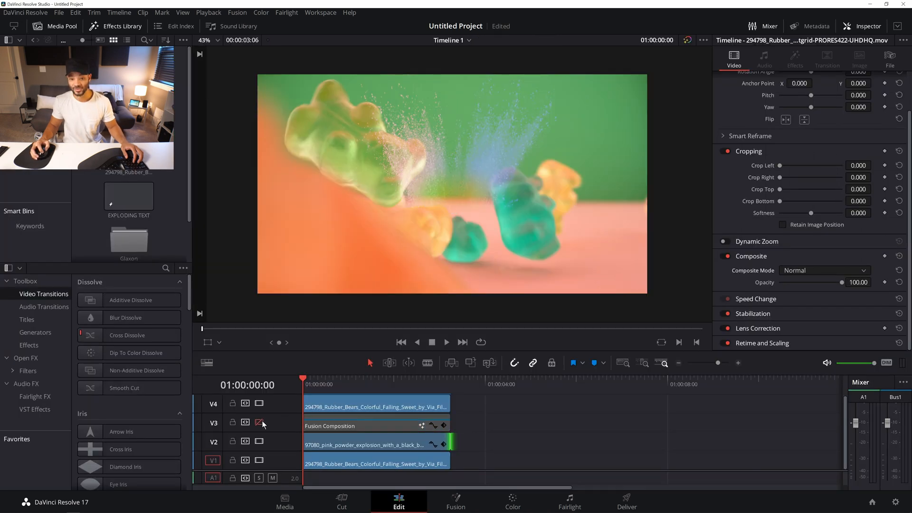
pyautogui.scroll(5, 513, 200)
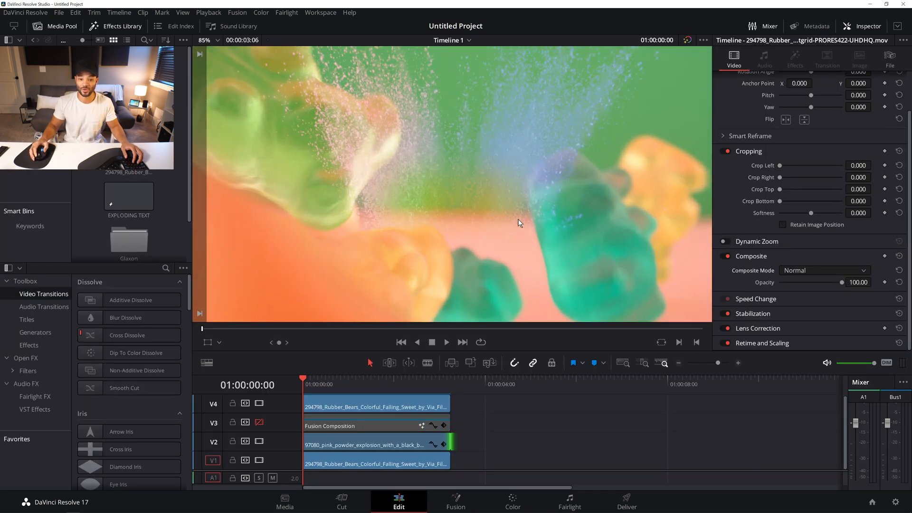
pyautogui.scroll(-4, 438, 130)
pyautogui.click(259, 421)
# Select the powder clip on V2 and play the timeline through to review the regraded powder with the text
pyautogui.click(349, 445)
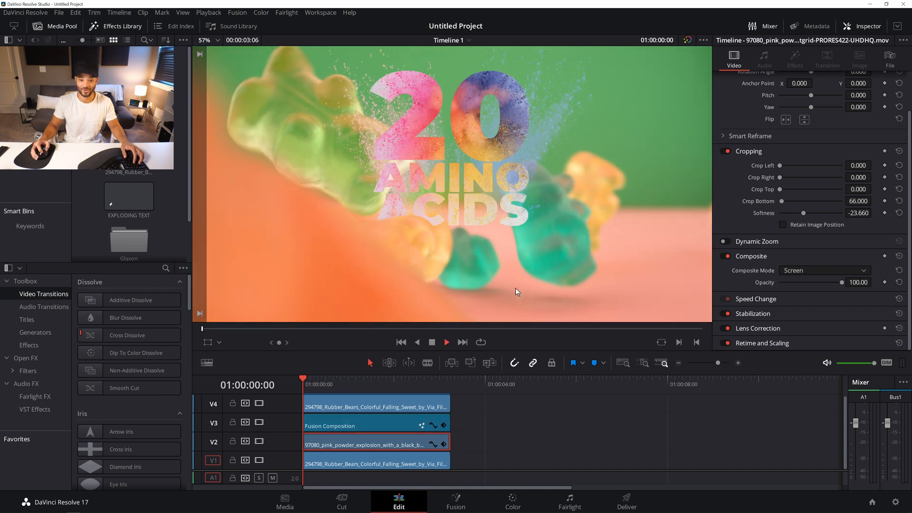
pyautogui.press('space')
pyautogui.scroll(-1, 511, 266)
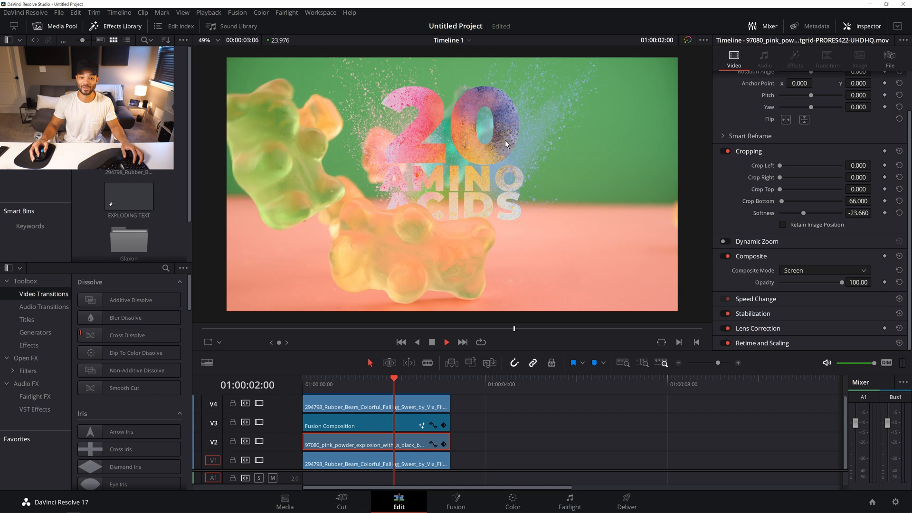
pyautogui.scroll(-1, 505, 140)
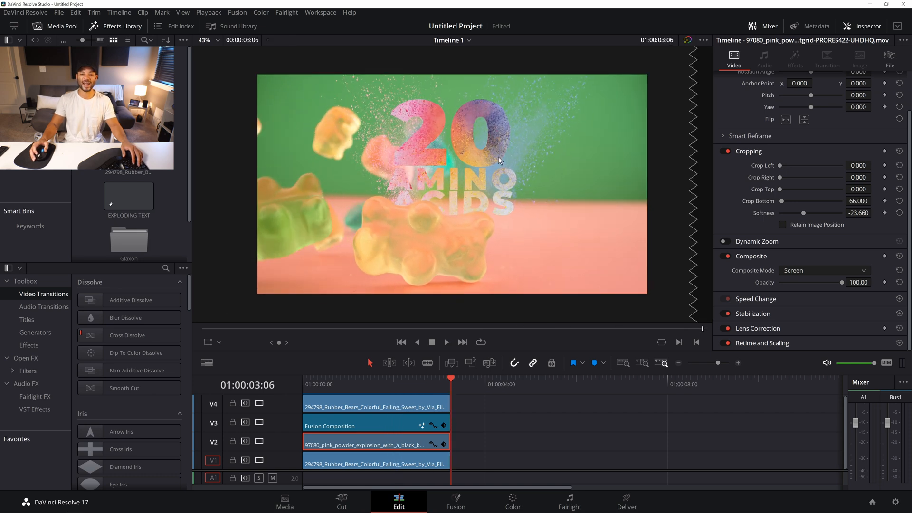
# Review the composite from the start in full screen with loop playback enabled, and return to the normal viewer
pyautogui.press('Home')
pyautogui.press('space')
pyautogui.hotkey('ctrl', 'f')
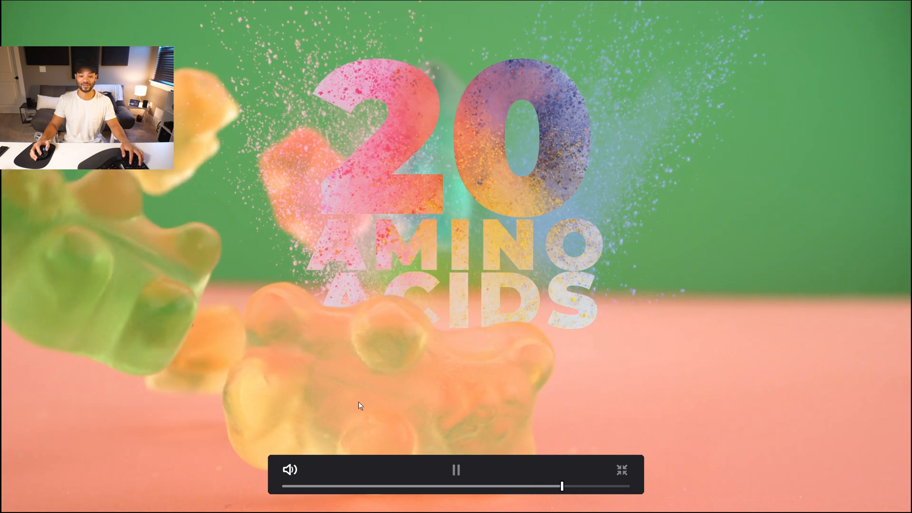
pyautogui.press('Escape')
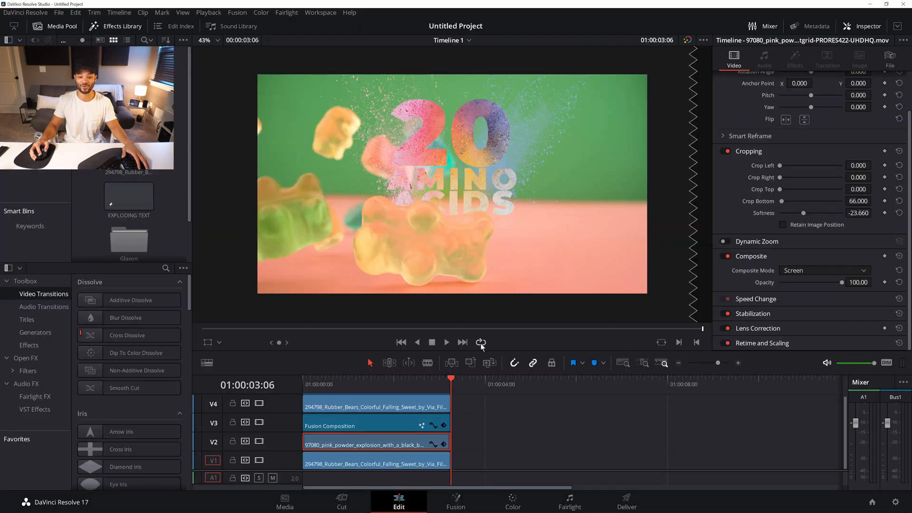
pyautogui.hotkey('ctrl', 'f')
pyautogui.press('space')
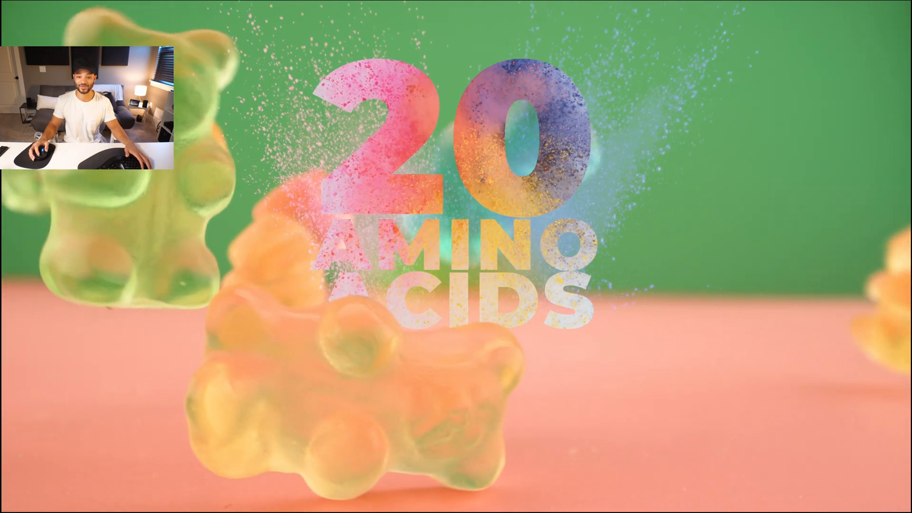
pyautogui.press('Escape')
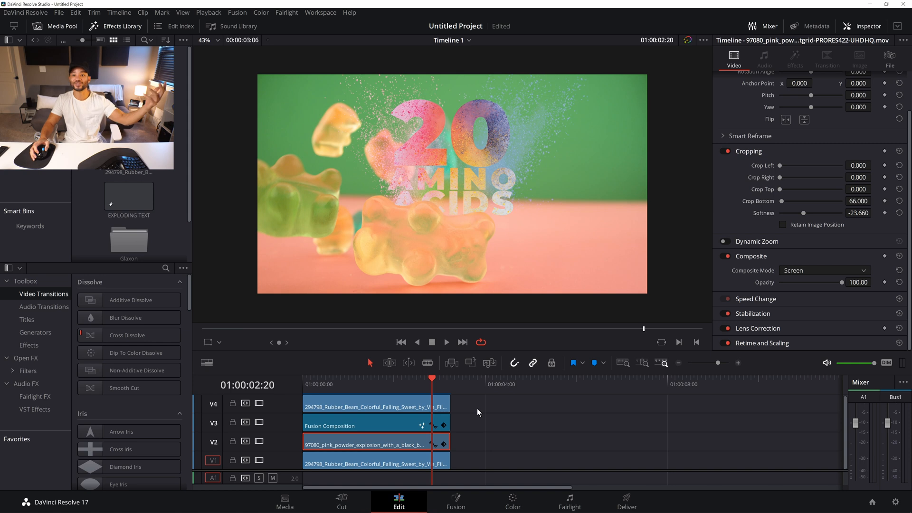
# Enable Dynamic Zoom on all four clips: the V4 gummy bear, the V3 Fusion composition, the V2 powder and the V1 background
pyautogui.click(387, 402)
pyautogui.scroll(-1, 465, 429)
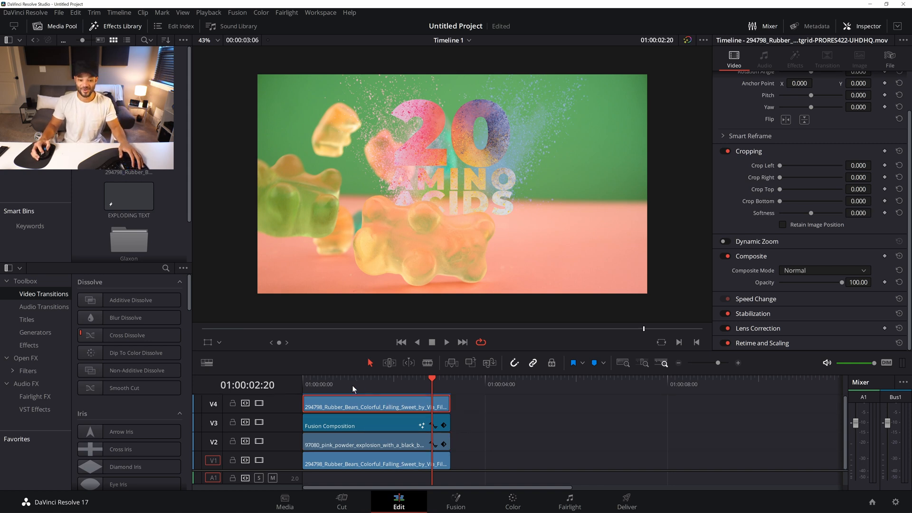
pyautogui.click(347, 387)
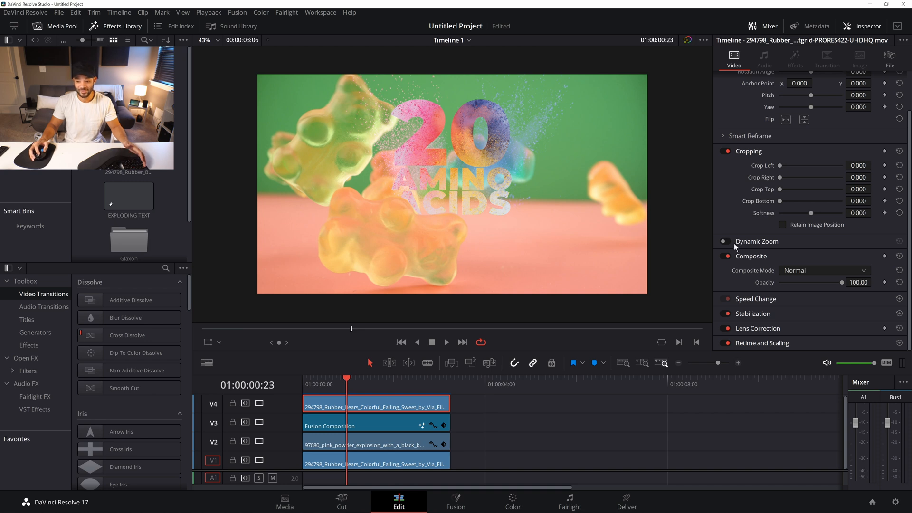
pyautogui.click(392, 417)
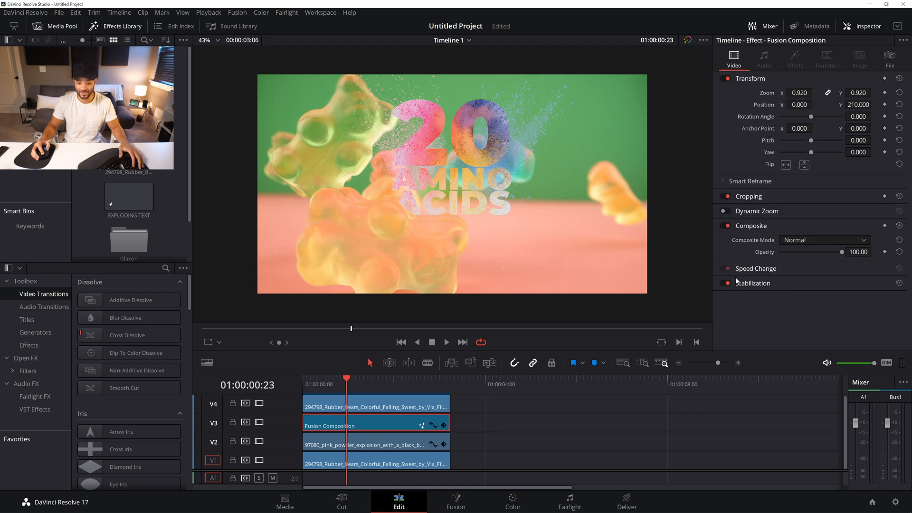
pyautogui.click(411, 441)
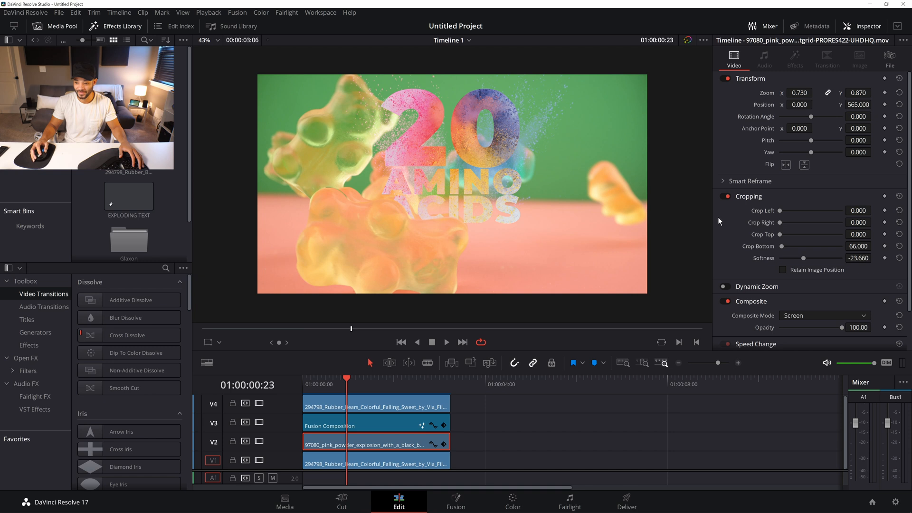
pyautogui.click(353, 462)
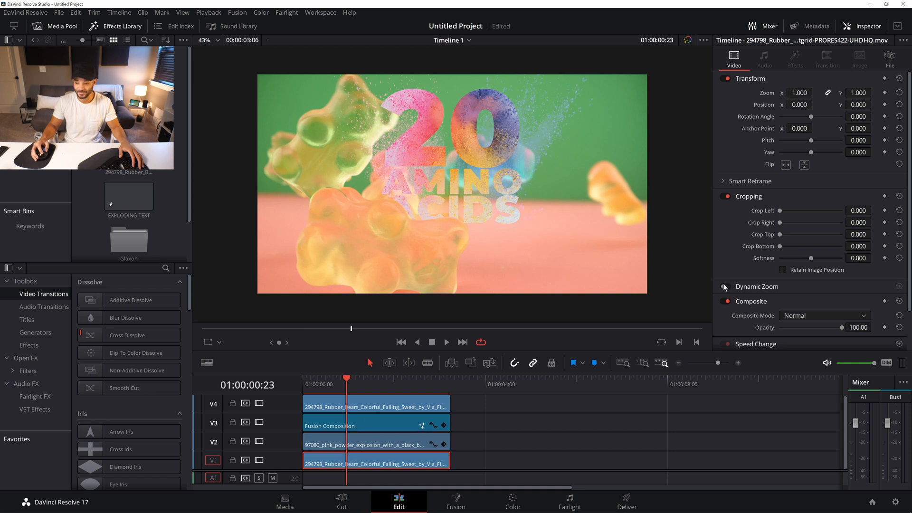
pyautogui.click(724, 286)
# Play the shot from the start, including in full screen, to review the Dynamic Zoom across all layers
pyautogui.click(304, 383)
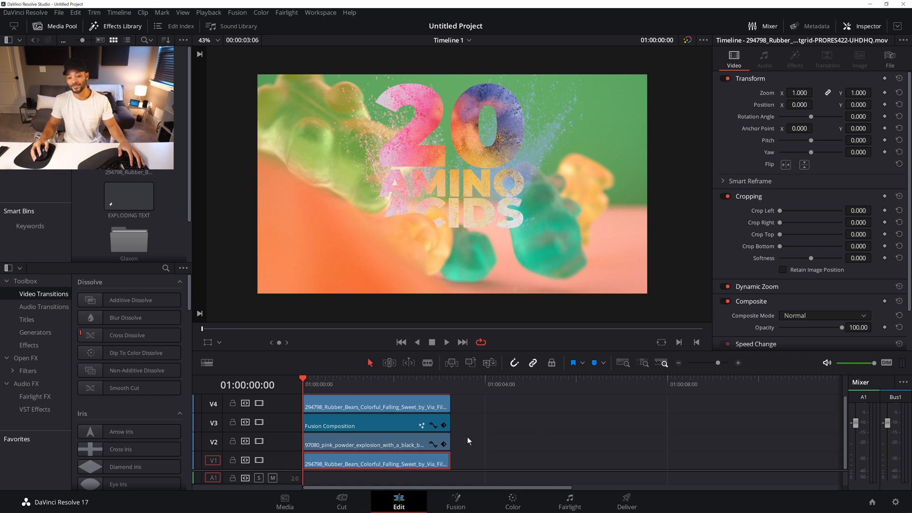
pyautogui.press('space')
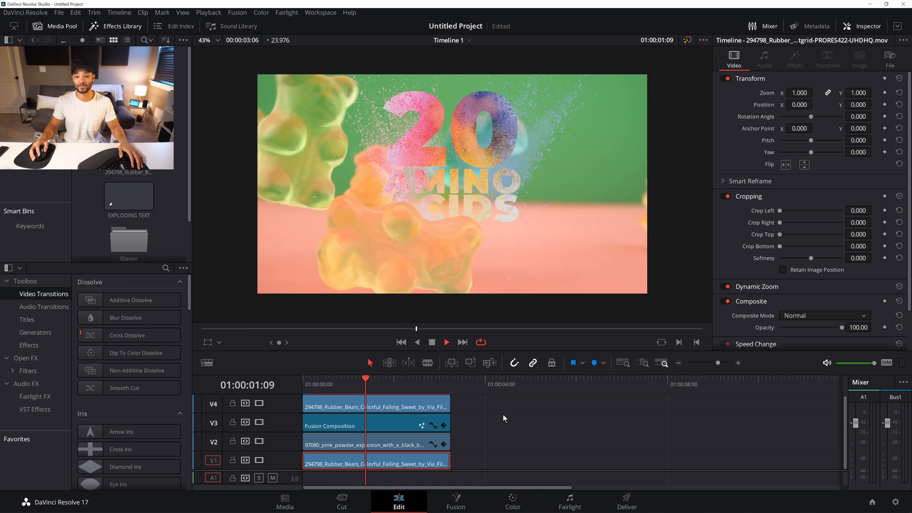
pyautogui.press('space')
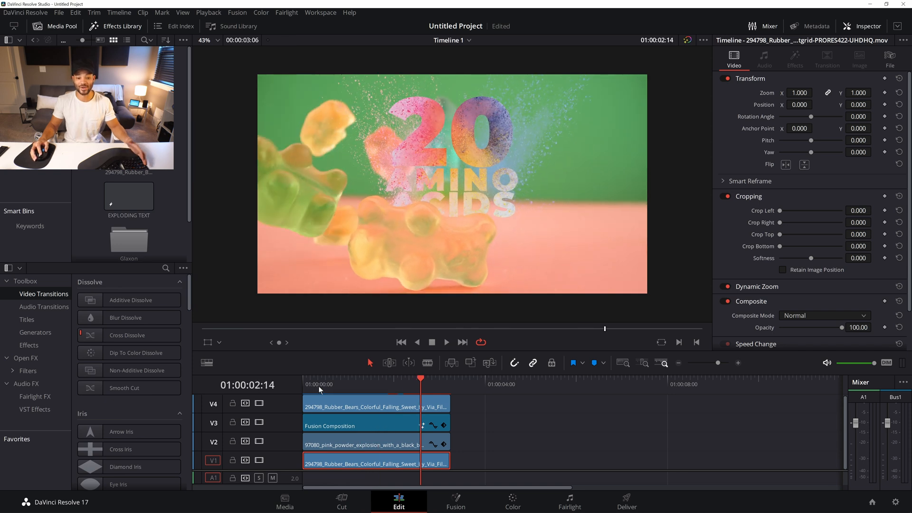
pyautogui.press('Home')
pyautogui.press('space')
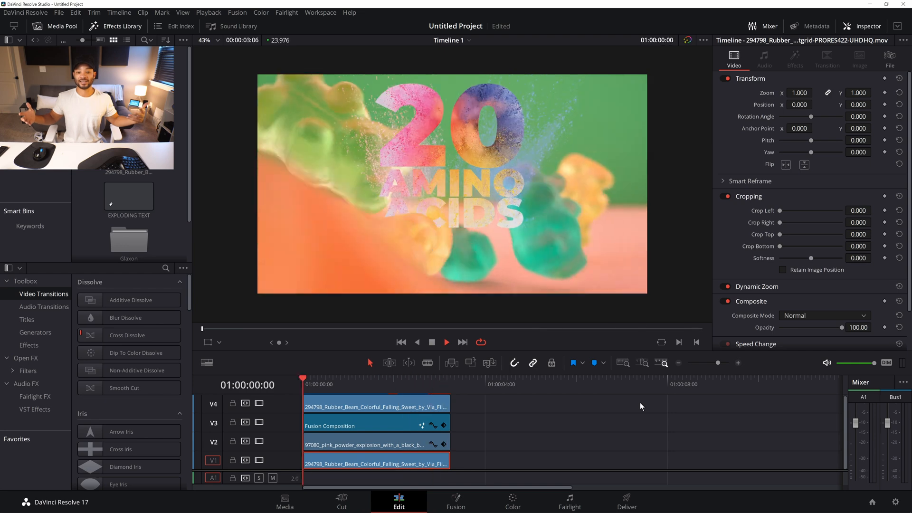
pyautogui.hotkey('ctrl', 'f')
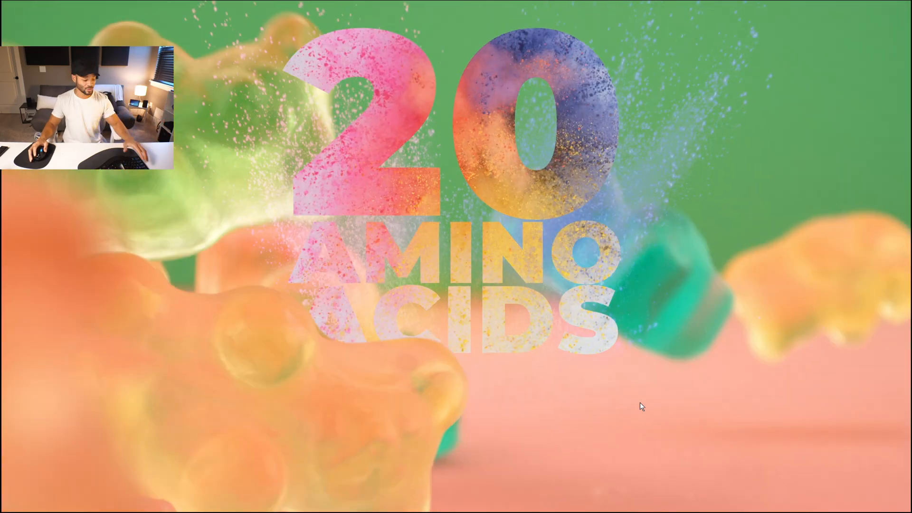
pyautogui.press('Escape')
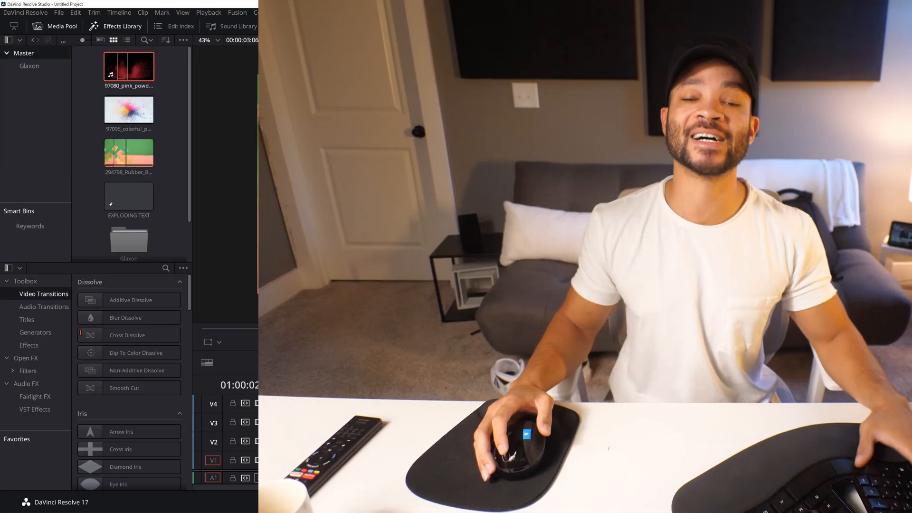